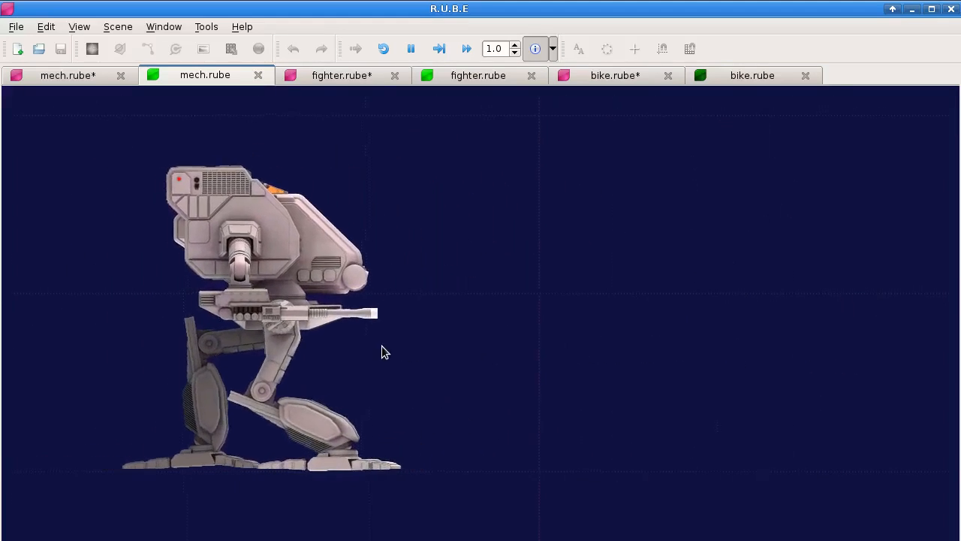
Run the mech.rube walking simulation, observe the mech's gait, and leave it paused.
key("p")
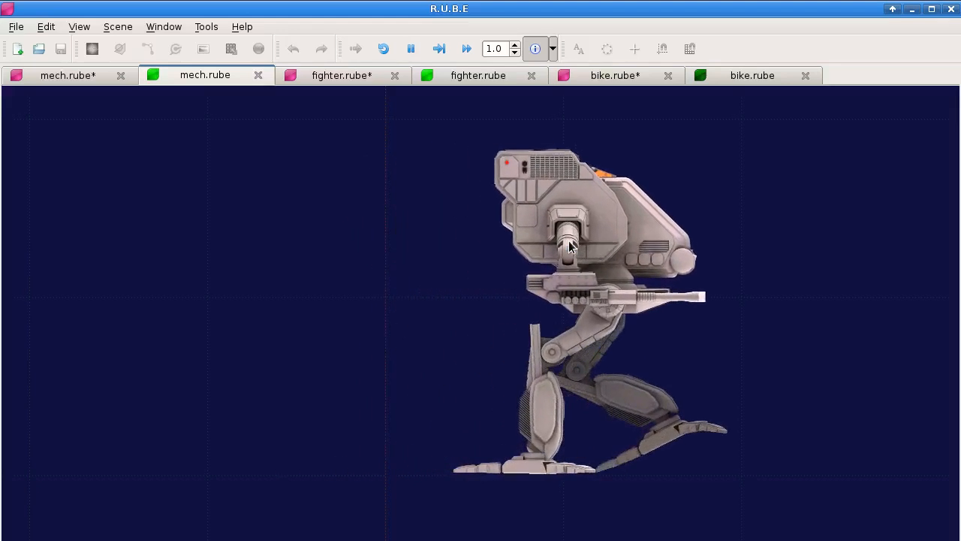
left_click_drag(715, 315, 353, 317)
key("space")
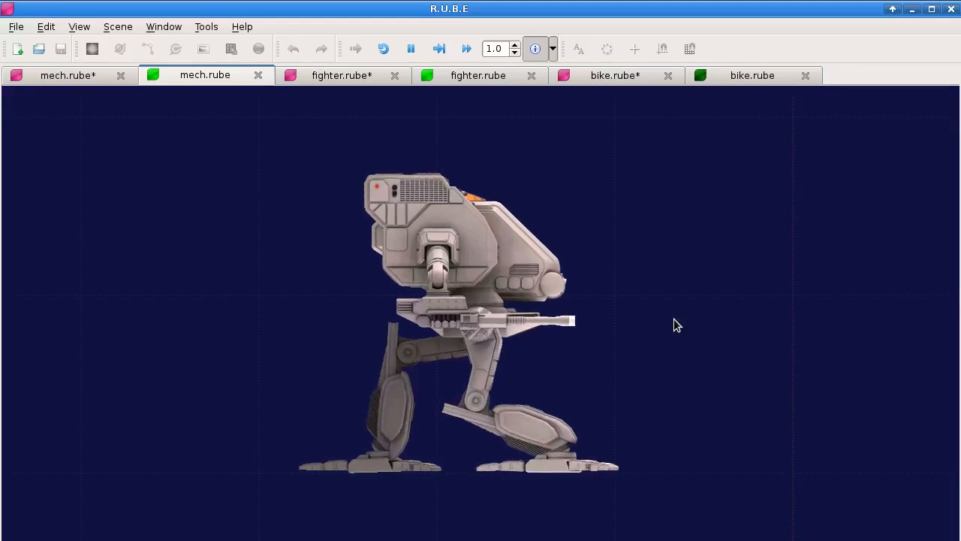
key("space")
key("space")
key("space")
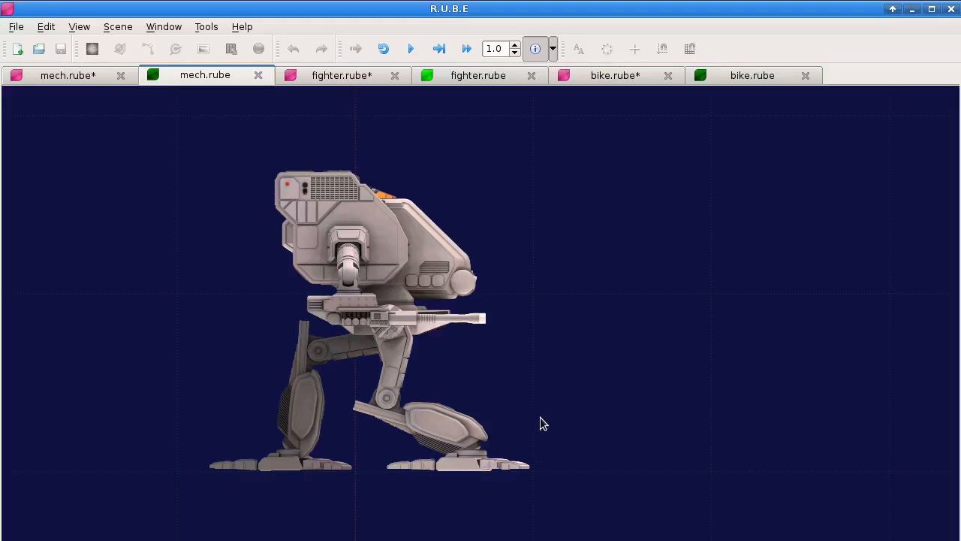
Open the running fighter.rube simulation and pull the fighter's body back and forth to test how it keeps its balance.
left_click(459, 78)
mouse_move(487, 228)
left_mouse_down()
mouse_move(457, 220)
mouse_move(469, 225)
left_mouse_up()
left_click_drag(453, 331, 394, 329)
left_click_drag(425, 241, 395, 241)
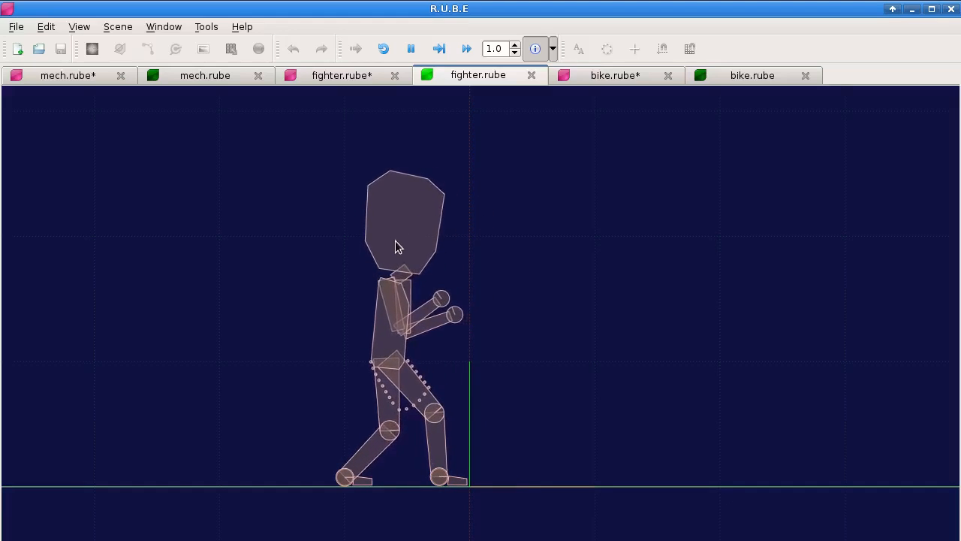
left_click_drag(460, 321, 491, 285)
left_click_drag(412, 342, 469, 330)
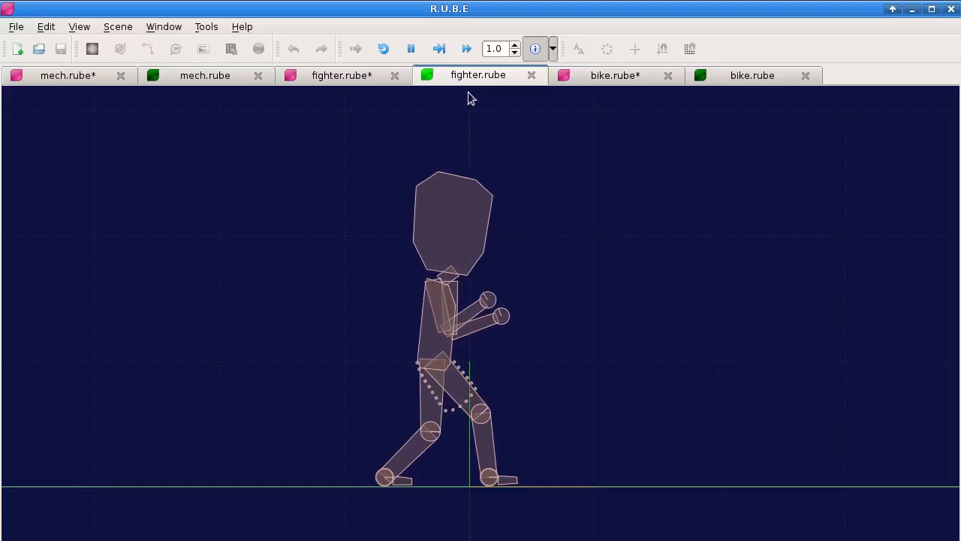
Open the editable fighter scene and examine the torso and foot circles in the dimmed highlight view, then restore the normal display.
left_click(363, 77)
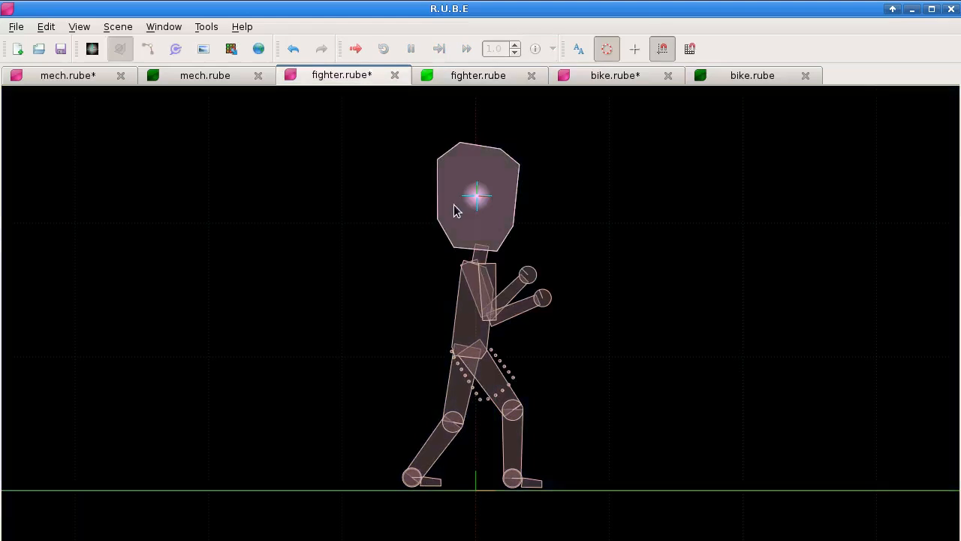
key("f")
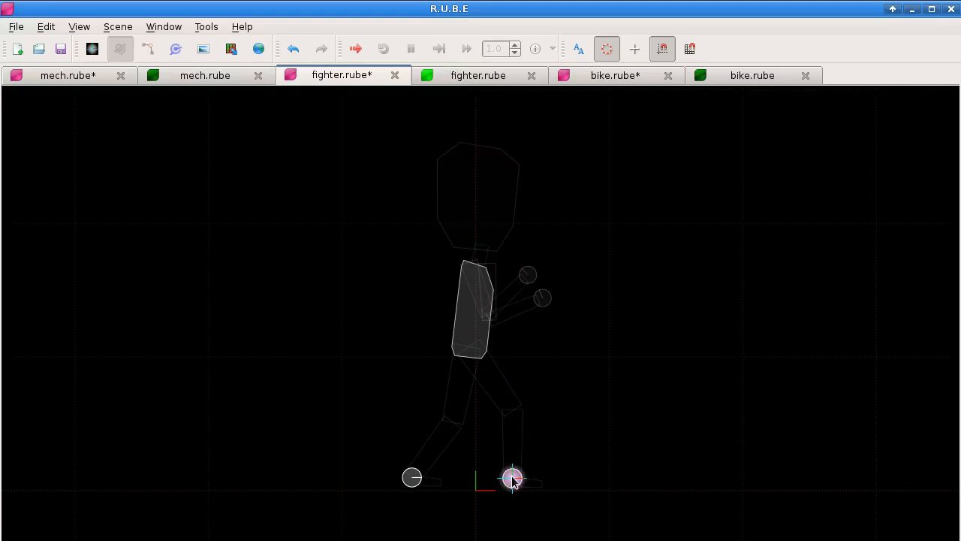
mouse_move(512, 481)
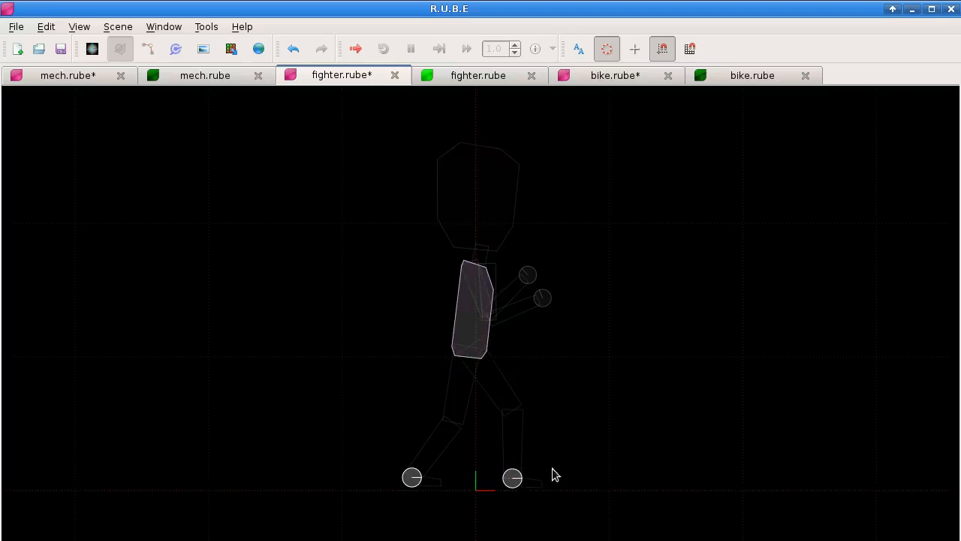
left_click(570, 261)
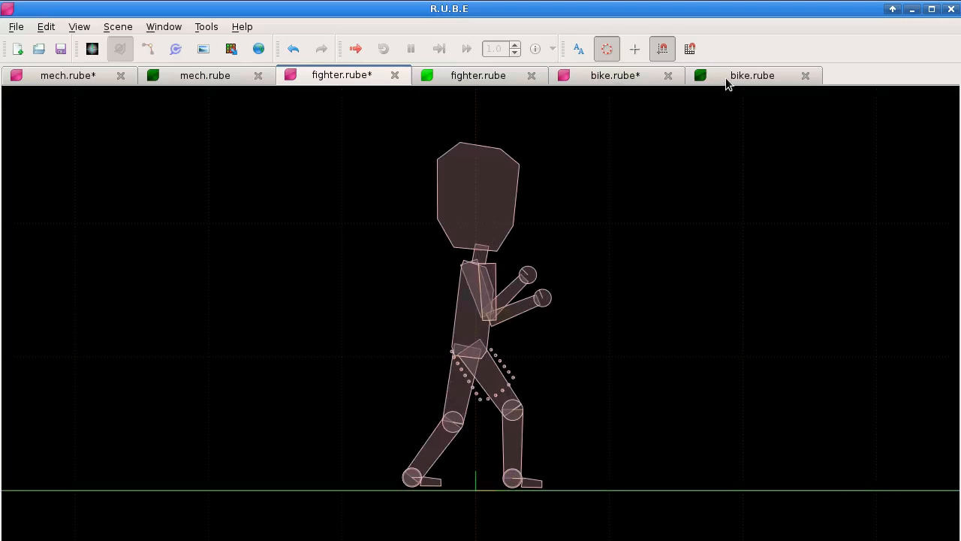
Open the editable bike scene and examine the wheels, hubs and knee circle in the dimmed highlight view, then restore the normal display.
left_click(631, 75)
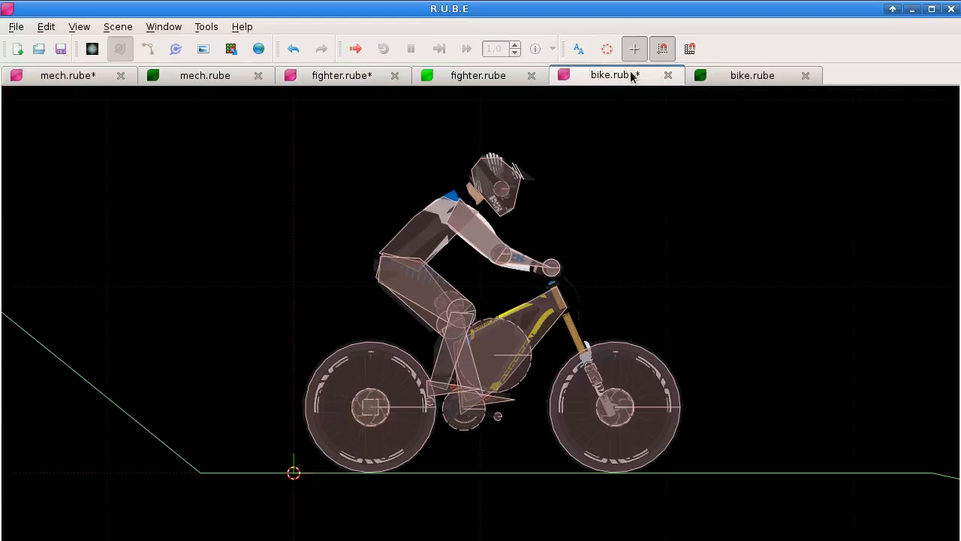
scroll(533, 264, "down", 1)
scroll(576, 257, "up", 1)
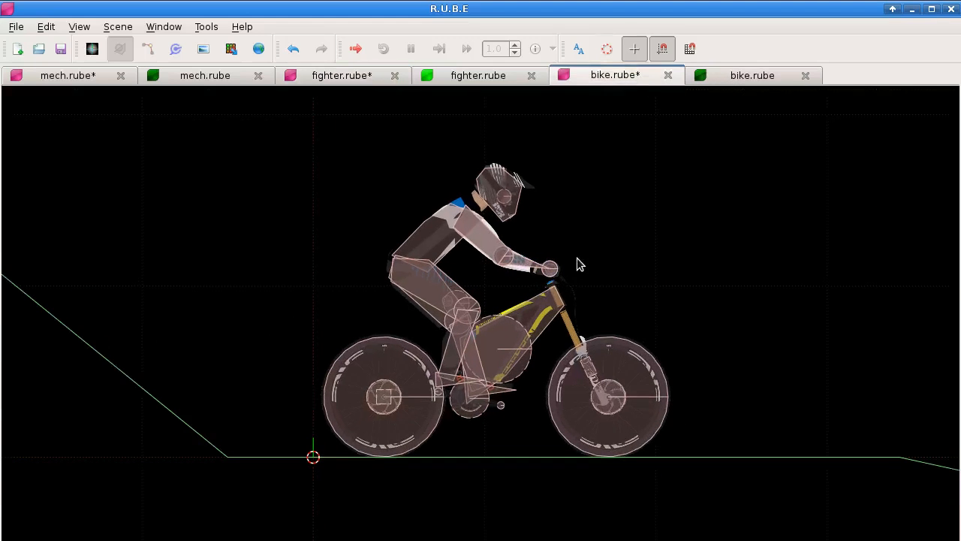
left_click_drag(602, 242, 598, 240)
key("d")
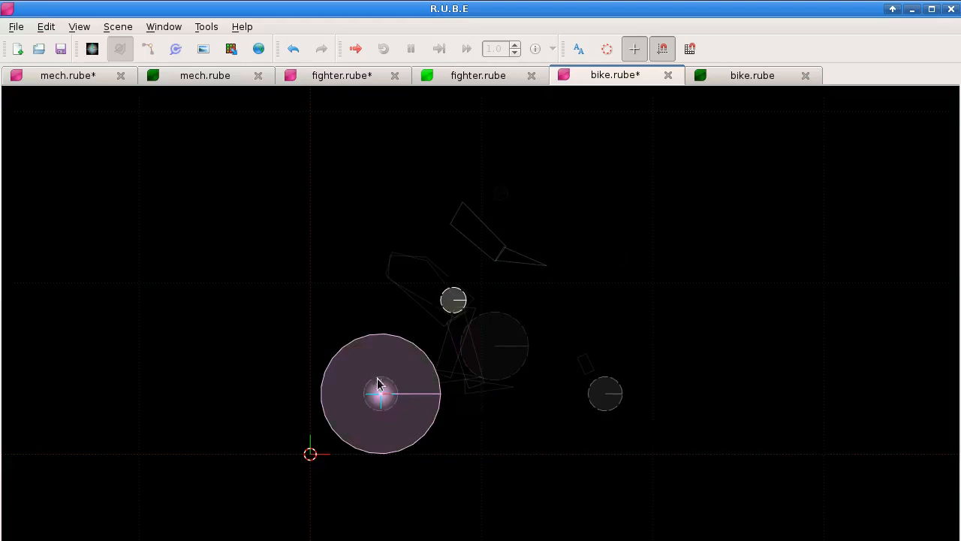
mouse_move(544, 455)
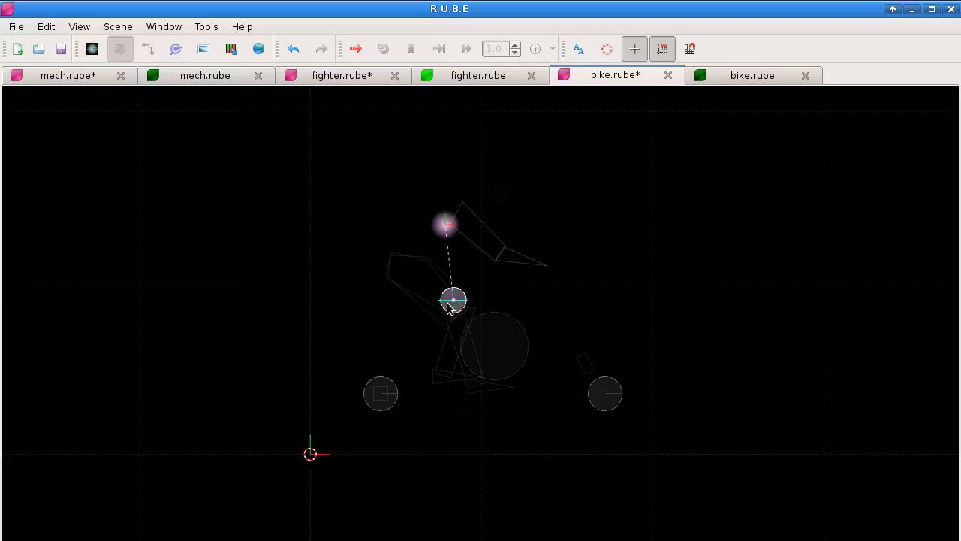
mouse_move(458, 298)
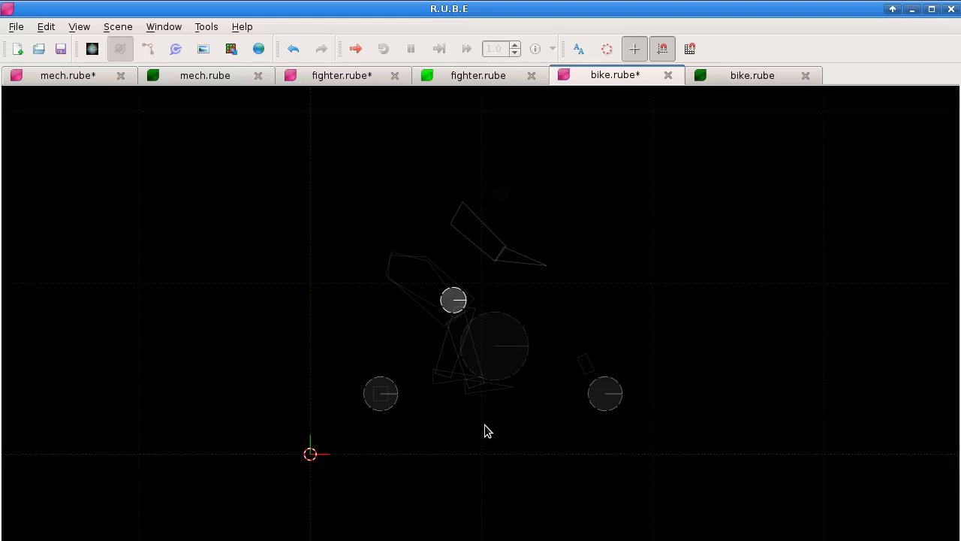
key("d")
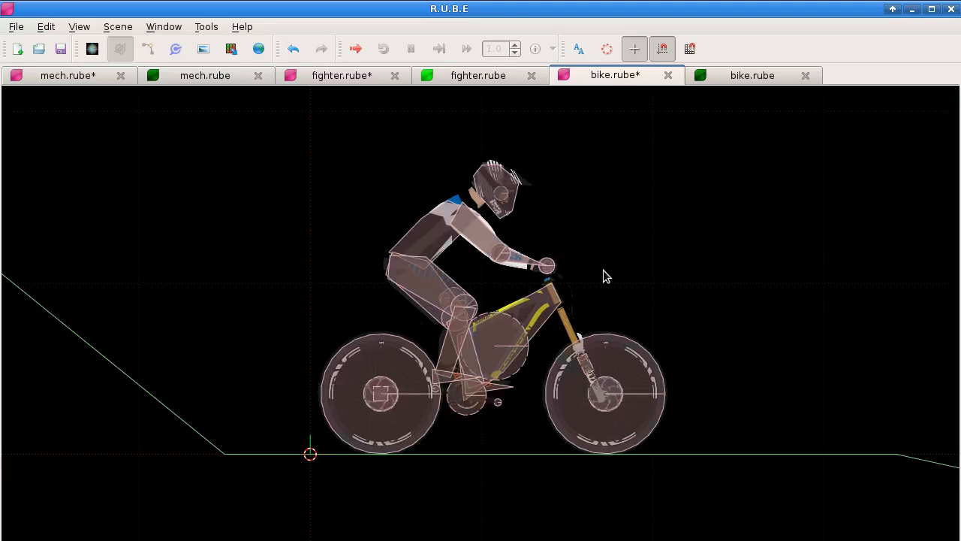
Open the bike.rube simulation, pull the bike forward along the flat ground, and pause it.
left_click(714, 77)
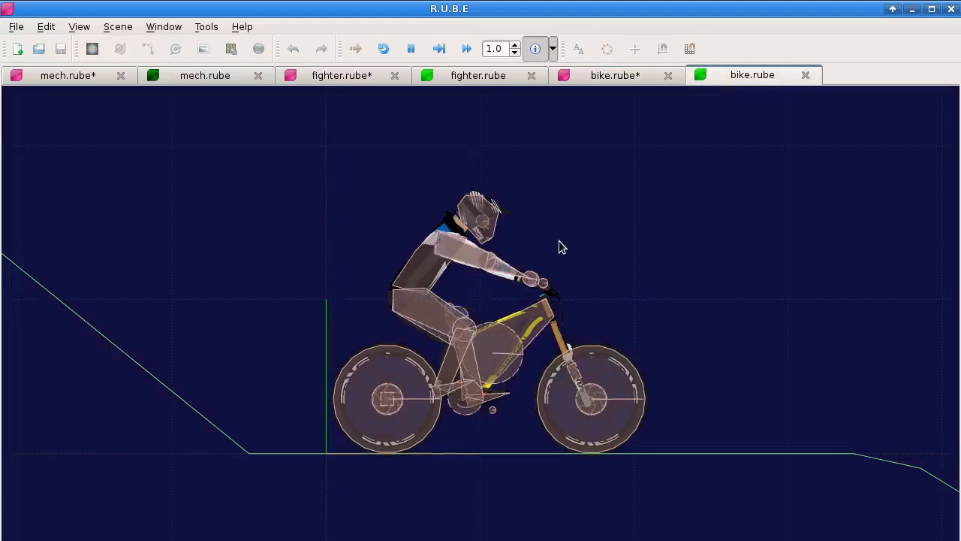
left_click_drag(491, 363, 567, 335)
key("space")
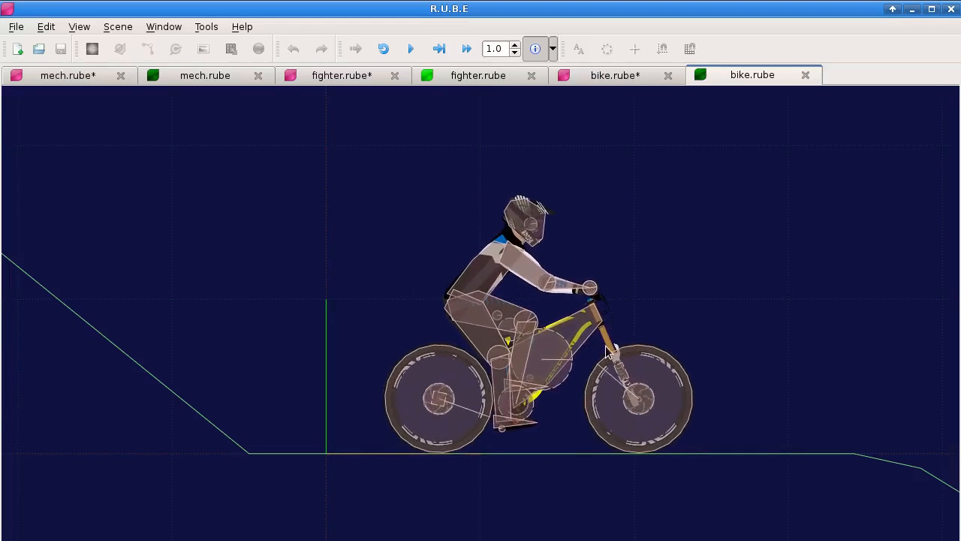
scroll(605, 345, "down", 3)
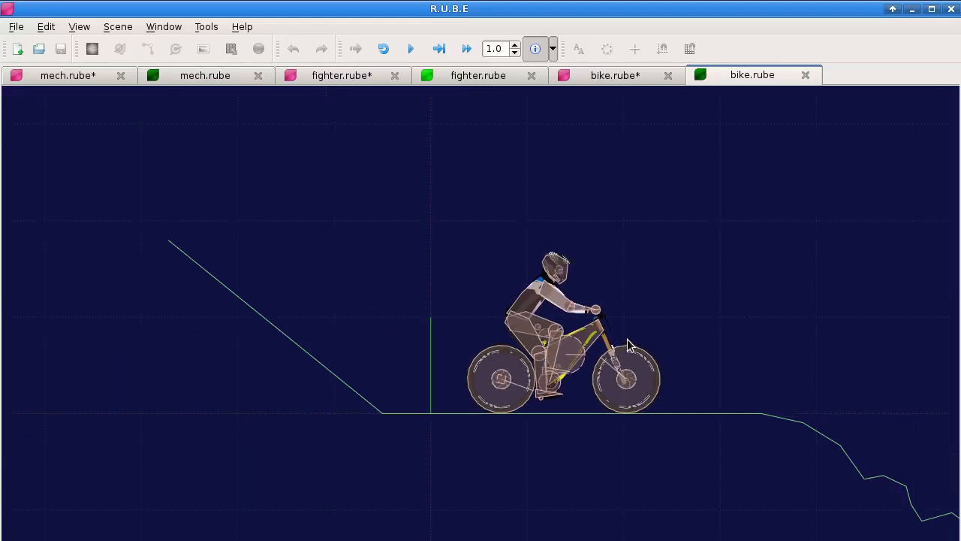
key("space")
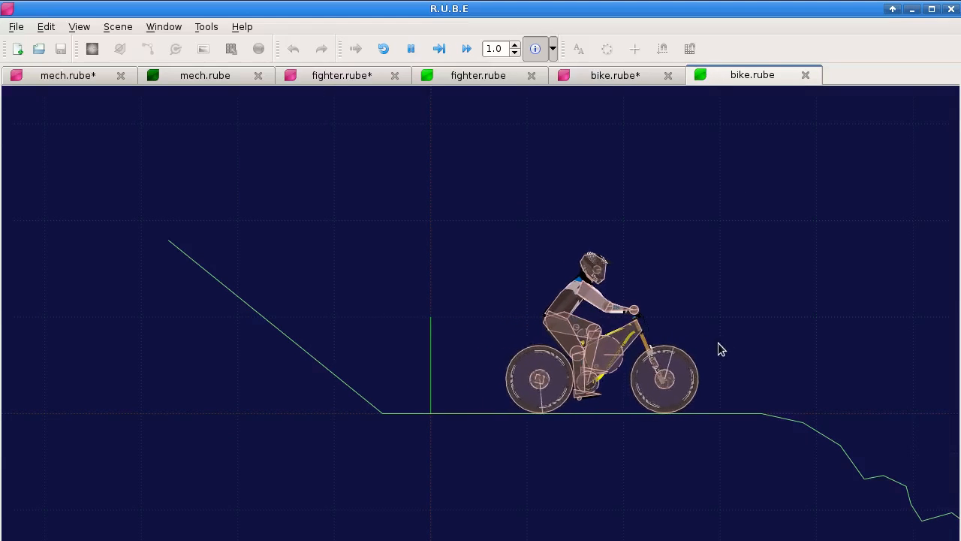
key("space")
Examine the bumpy downhill terrain from the paused bike to the steep rise at its far end.
scroll(777, 371, "down", 3)
left_click_drag(778, 371, 380, 272)
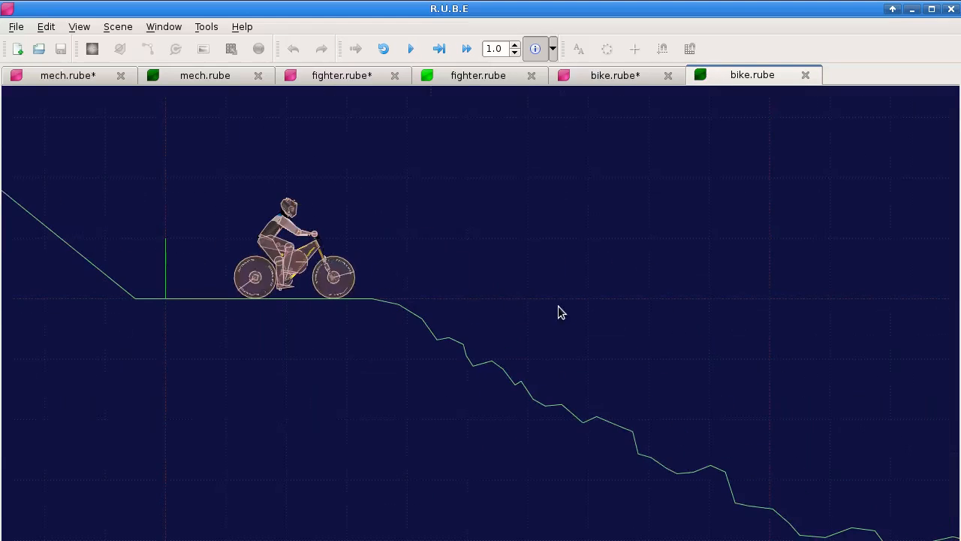
left_click_drag(618, 329, 417, 259)
scroll(526, 300, "down", 2)
left_click_drag(486, 253, 438, 264)
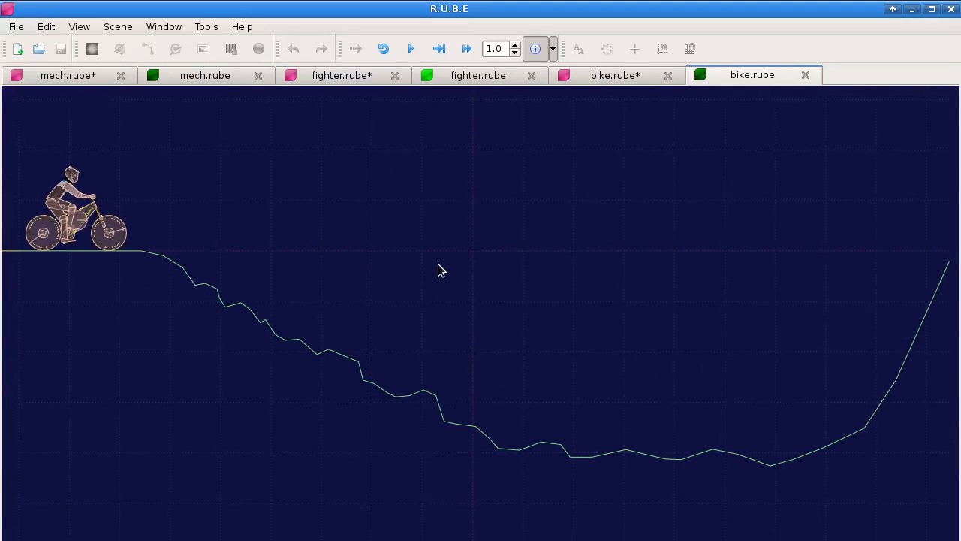
left_click_drag(229, 402, 232, 401)
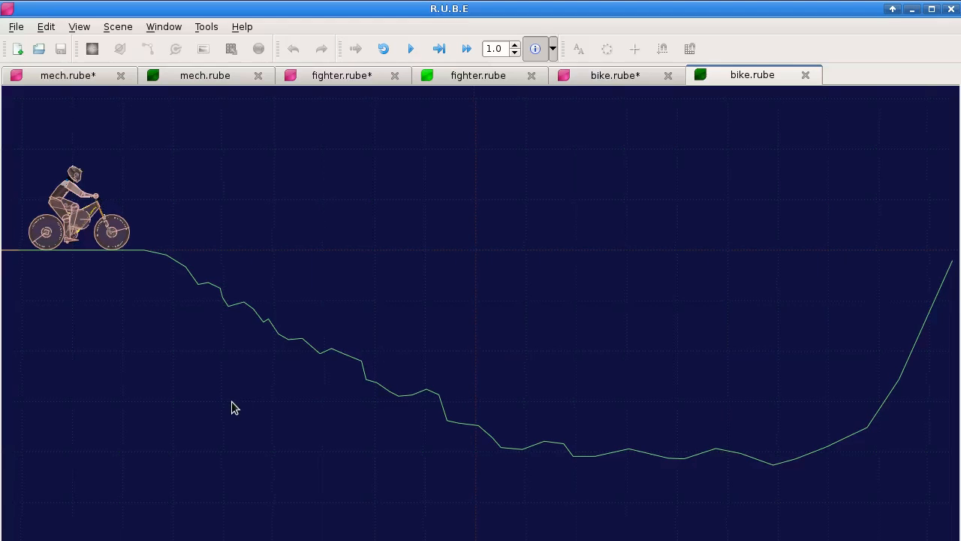
Resume the bike simulation and watch the rider descend the slope and roll over the bumps in the valley.
key("space")
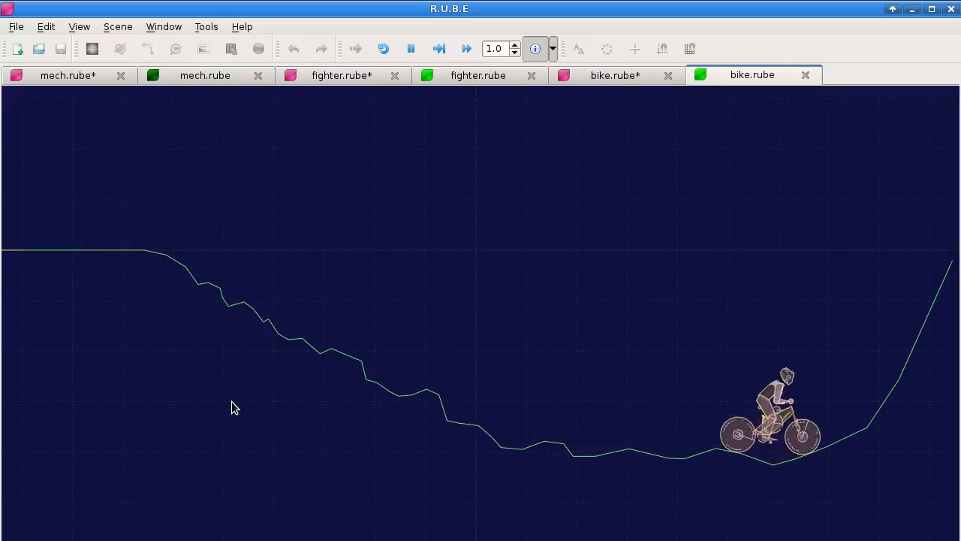
scroll(797, 411, "up", 4)
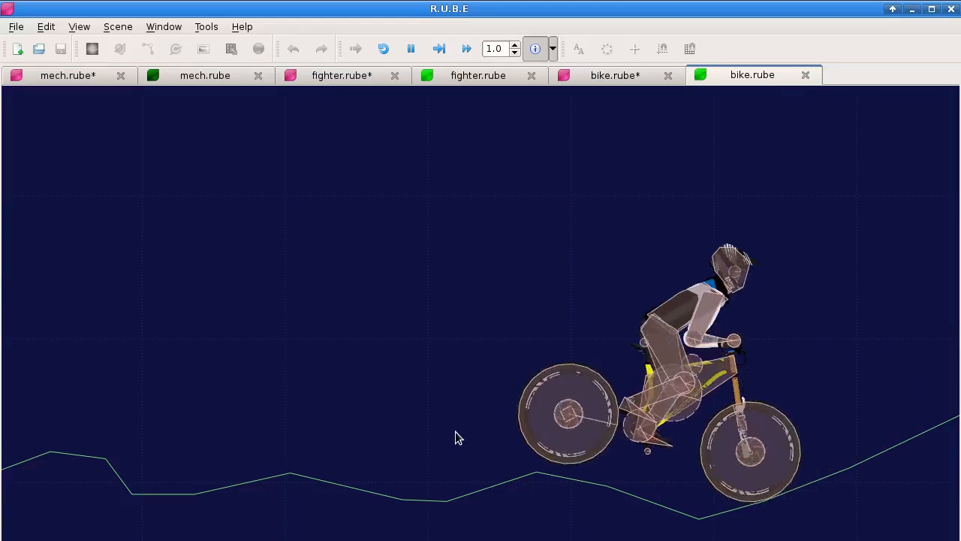
scroll(354, 406, "up", 2)
scroll(357, 399, "down", 5)
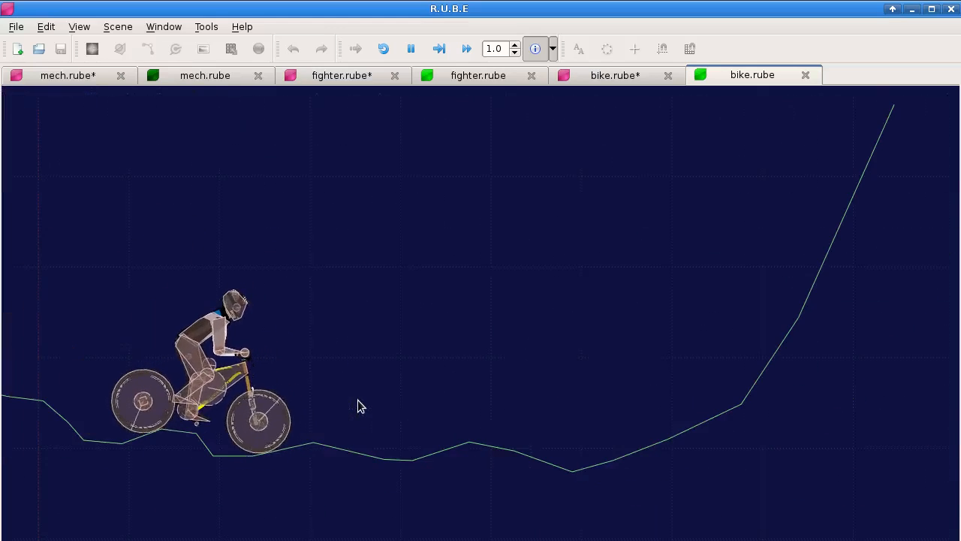
left_click_drag(313, 342, 444, 317)
left_click_drag(388, 264, 466, 286)
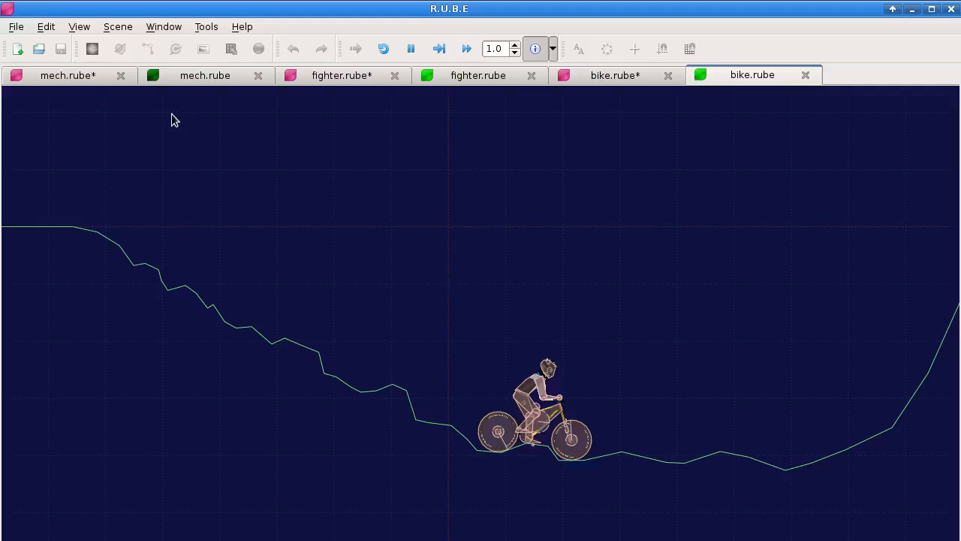
View the editable mech scene with its box and circle, run the mech.rube walking simulation again, and leave it paused.
left_click(74, 79)
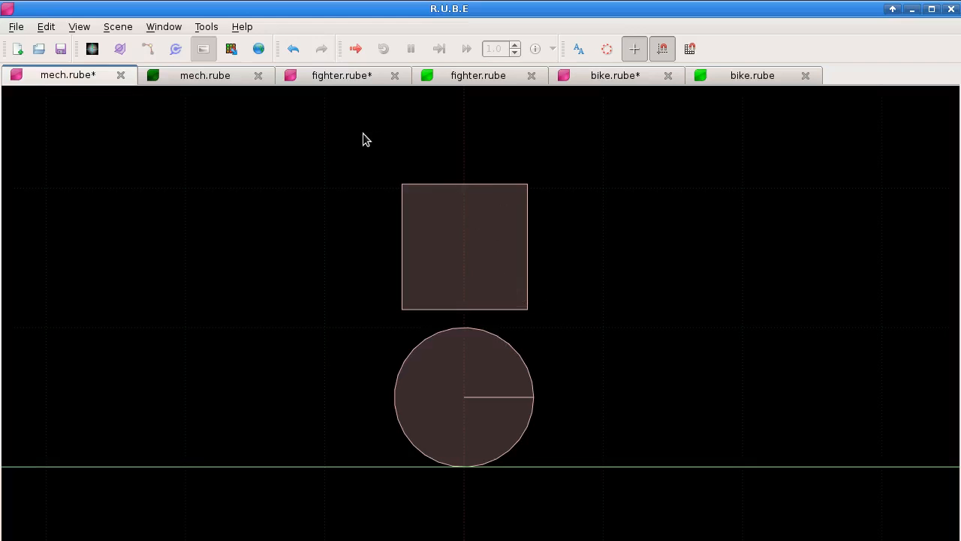
left_click(203, 75)
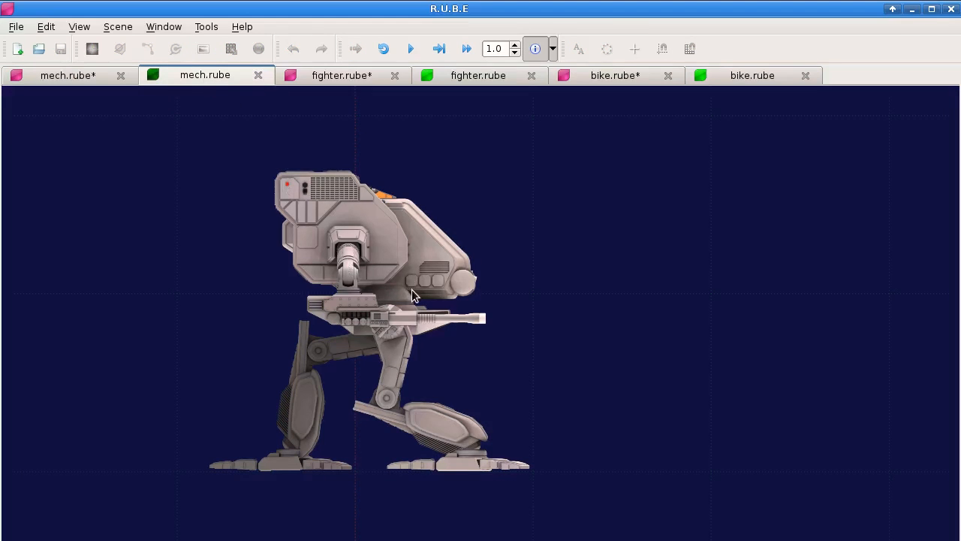
left_click_drag(708, 334, 426, 330)
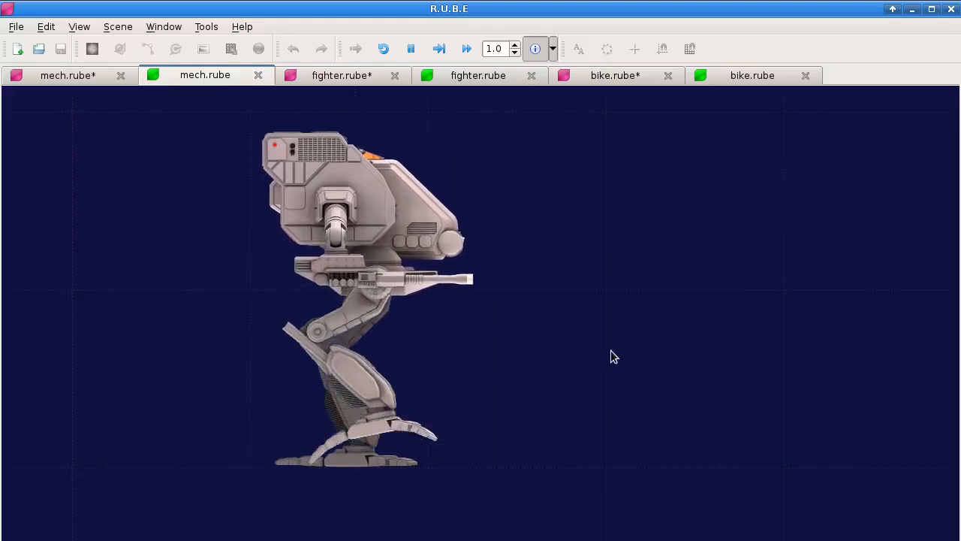
key("space")
key("space")
key("space")
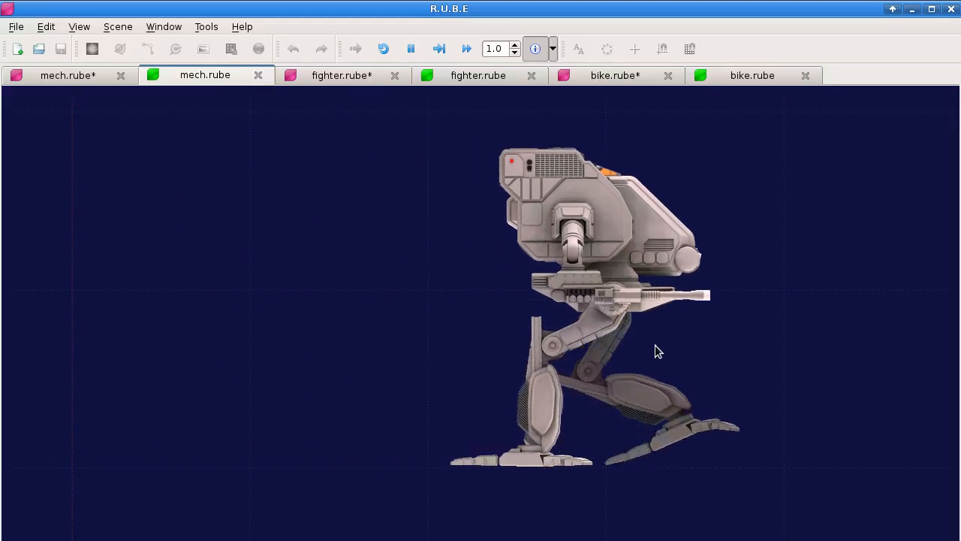
left_click_drag(736, 341, 385, 343)
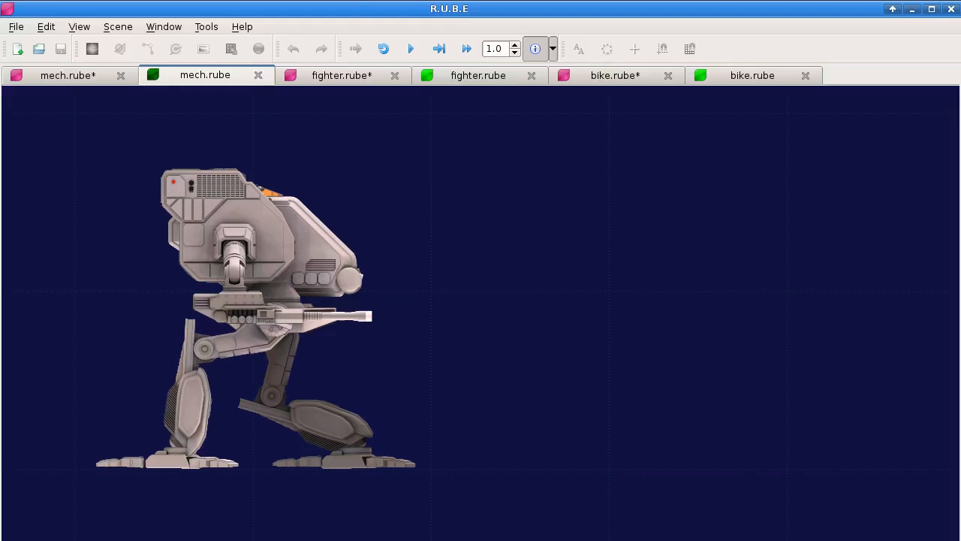
Switch to the web browser and look through the artist's DeviantArt gallery of BattleTech mech artwork.
key("alt+Tab")
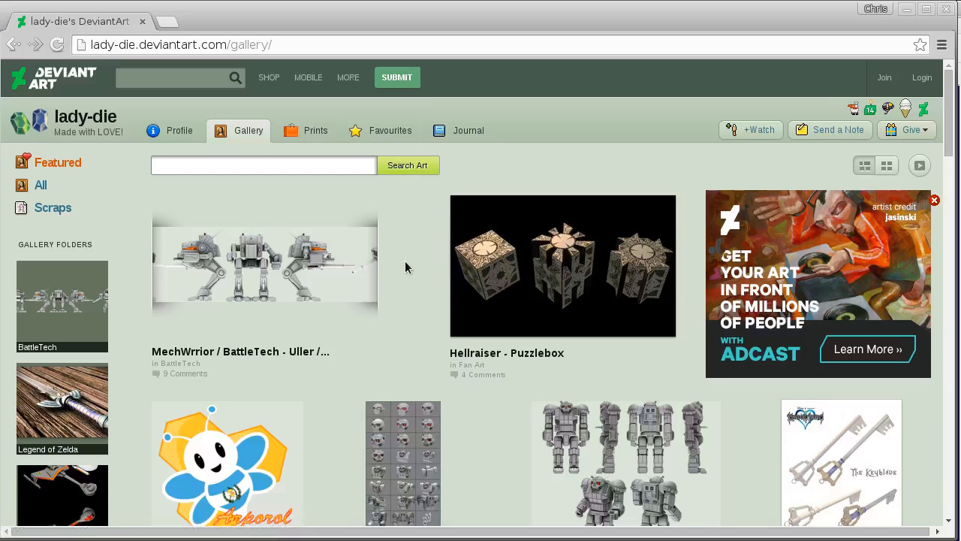
scroll(406, 263, "down", 1)
scroll(418, 251, "up", 1)
scroll(410, 272, "down", 10)
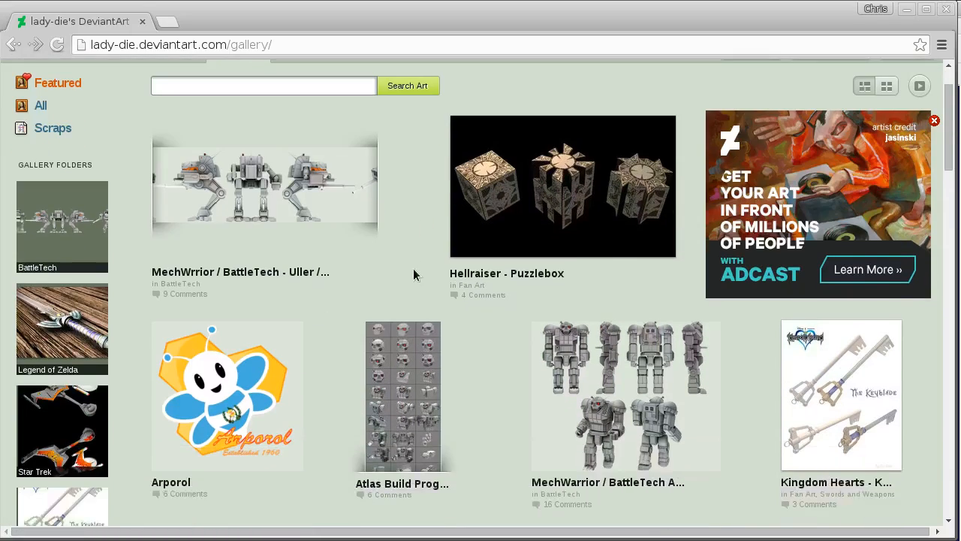
scroll(451, 287, "down", 8)
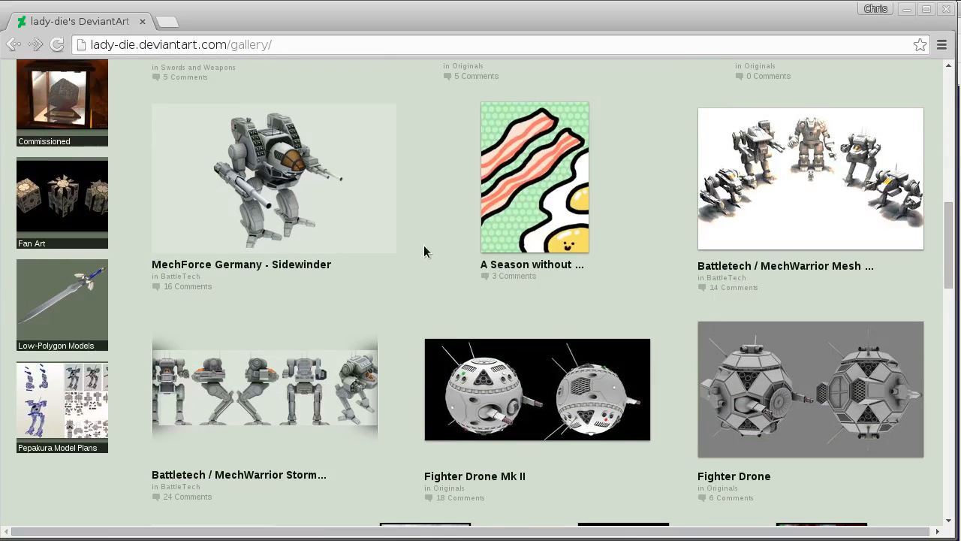
scroll(426, 259, "down", 8)
scroll(512, 328, "down", 4)
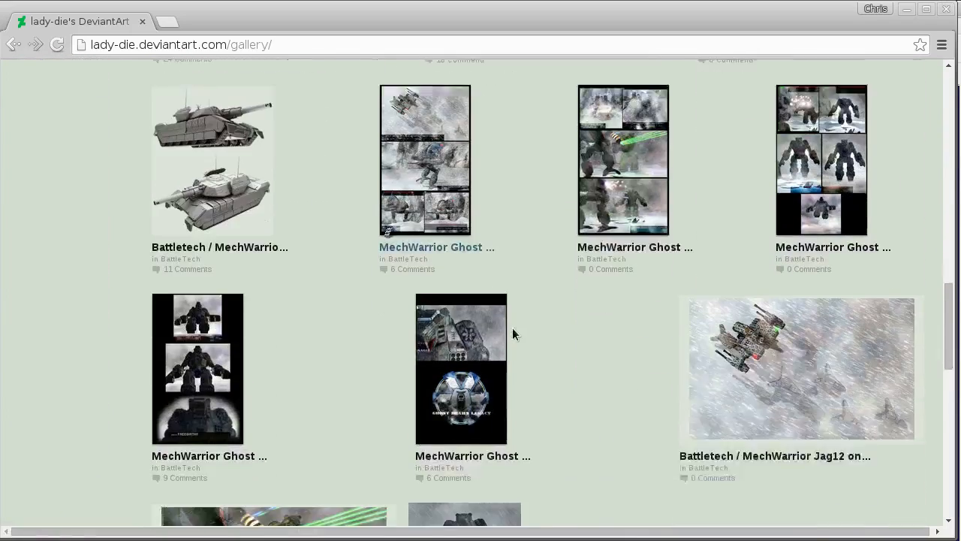
Finish viewing the gallery, return to R.U.B.E, switch the editable mech scene to joint mode, and close the old mech.rube simulation.
scroll(531, 329, "down", 3)
scroll(530, 329, "up", 20)
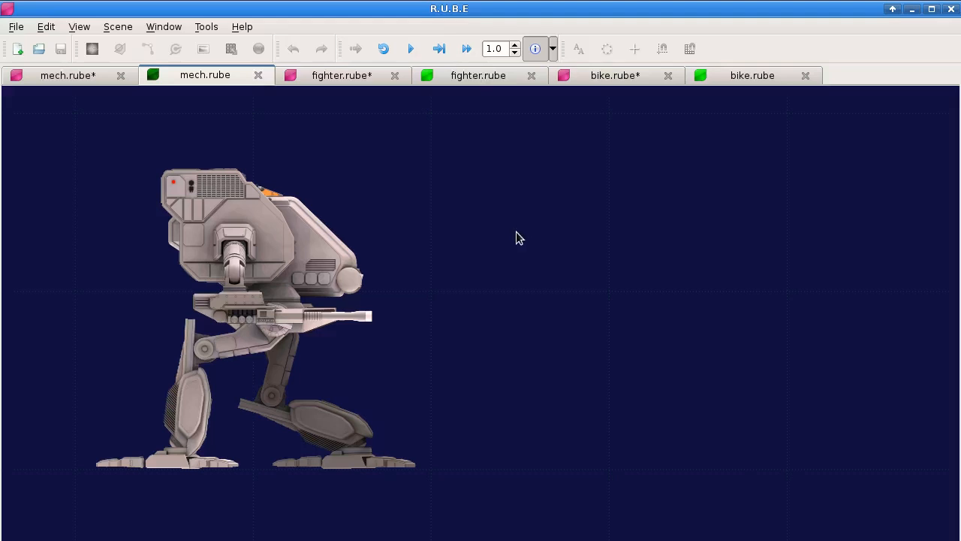
left_click(51, 78)
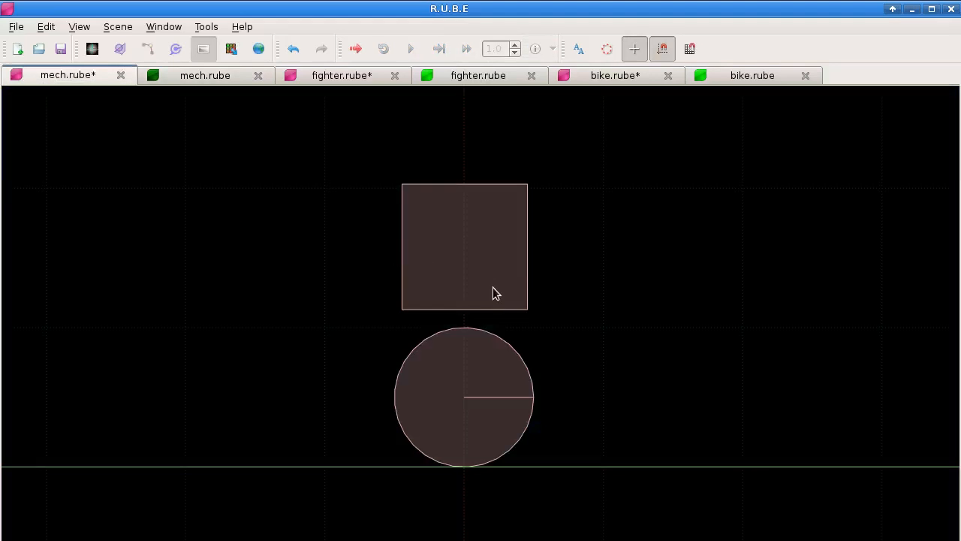
key("j")
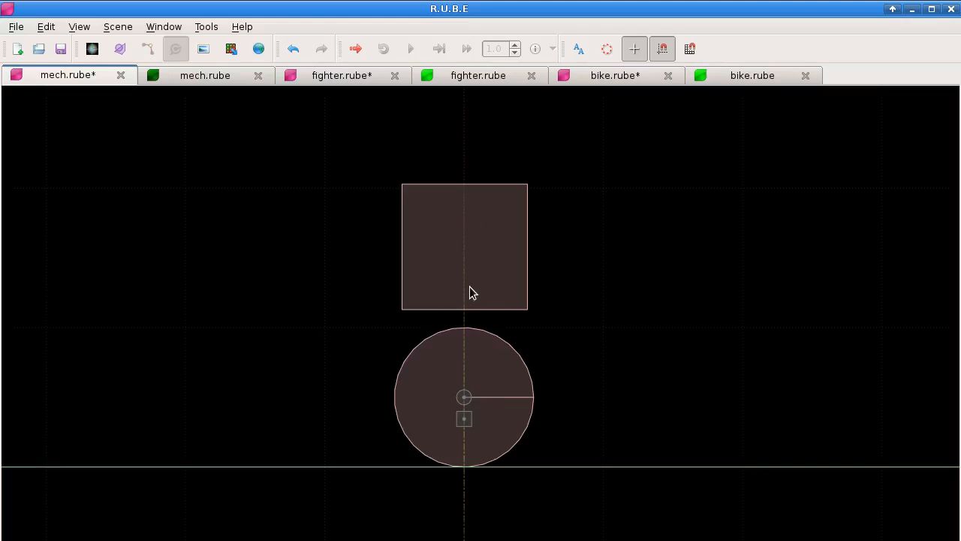
left_click_drag(257, 85, 281, 101)
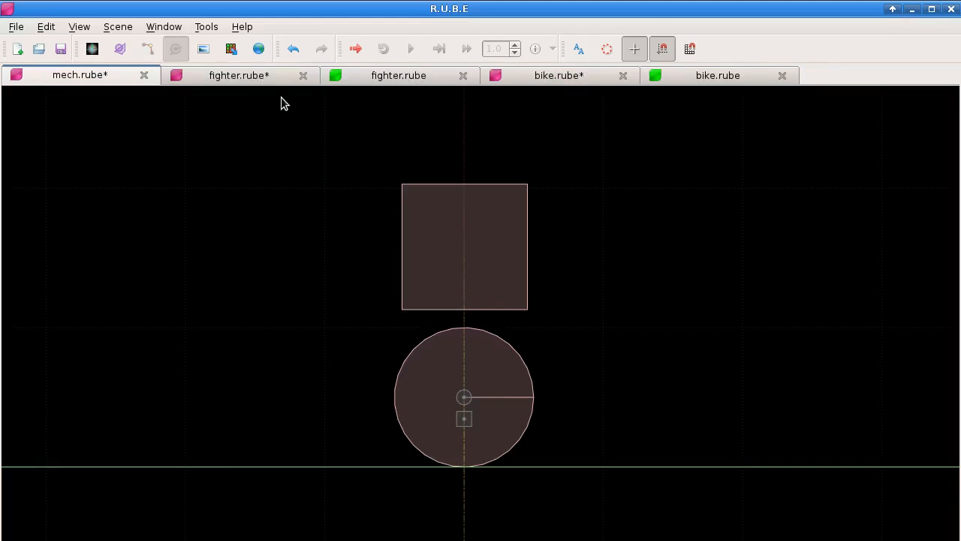
Start a fresh simulation of the mech scene, show its fixtures, and run it while pulling the box sideways.
left_click(341, 95)
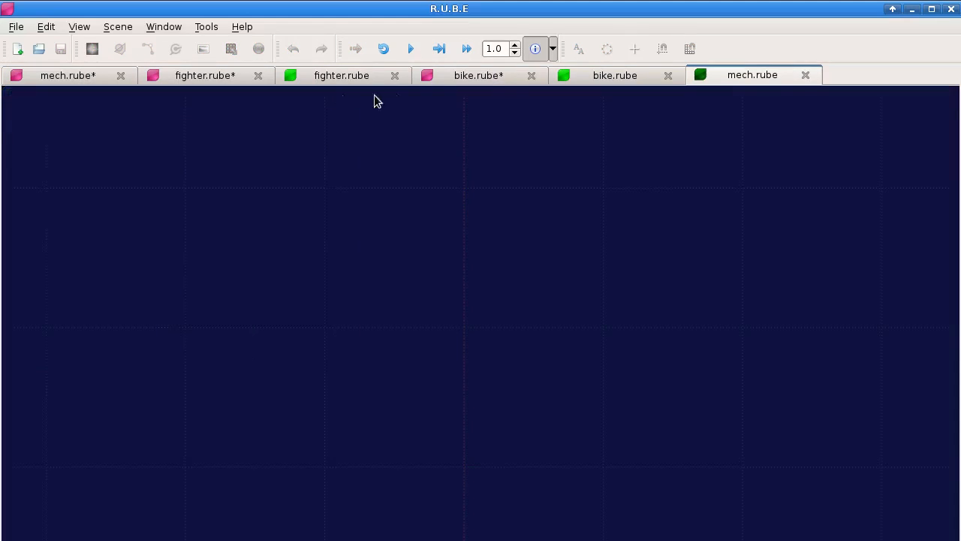
left_click(552, 50)
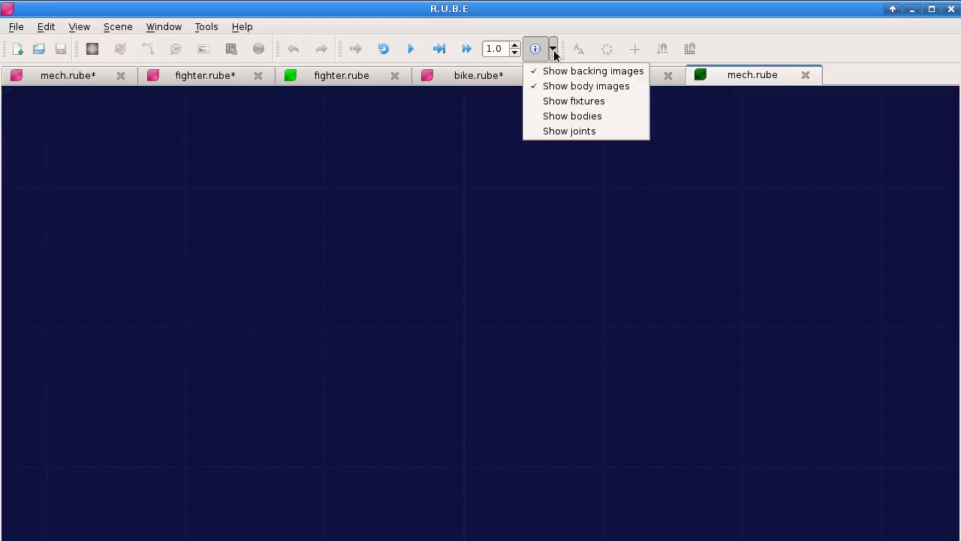
left_click(563, 100)
key("space")
left_click_drag(574, 264, 418, 191)
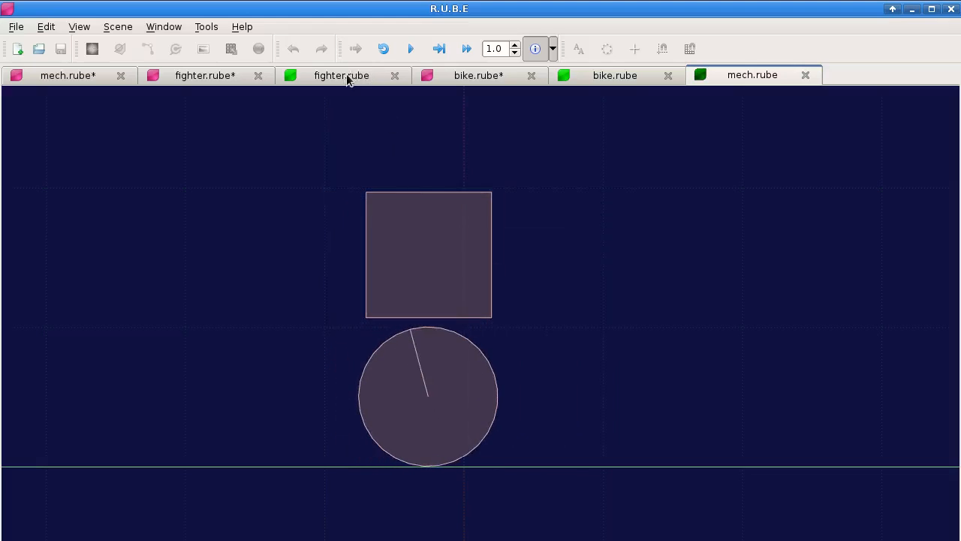
Pause the fighter and bike simulations and return to the mech simulation.
left_click(350, 78)
left_click(408, 50)
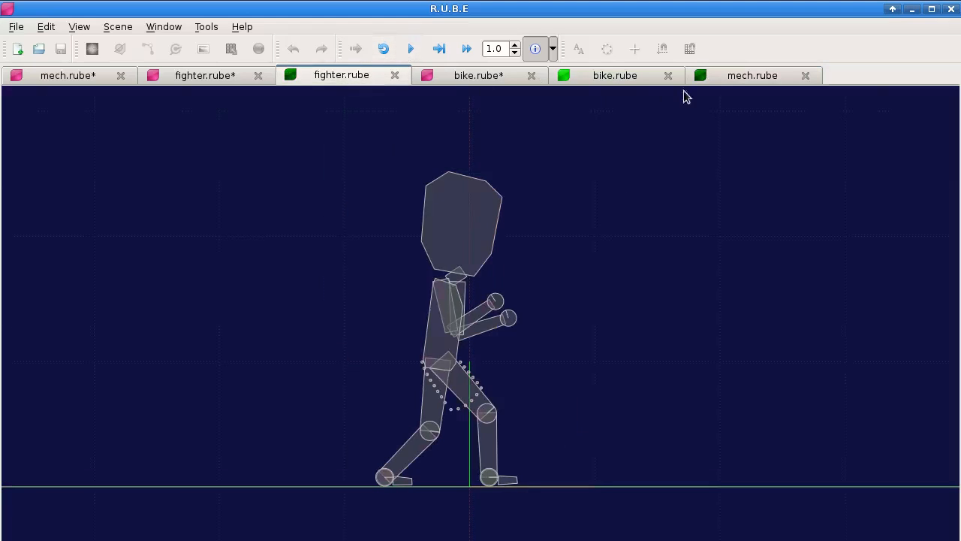
left_click(622, 76)
left_click(411, 49)
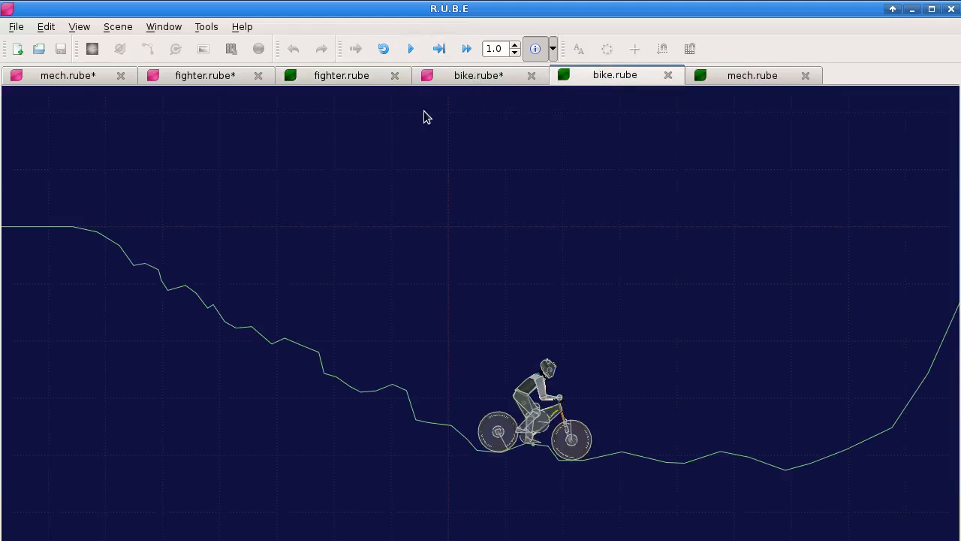
left_click(190, 78)
left_click(709, 81)
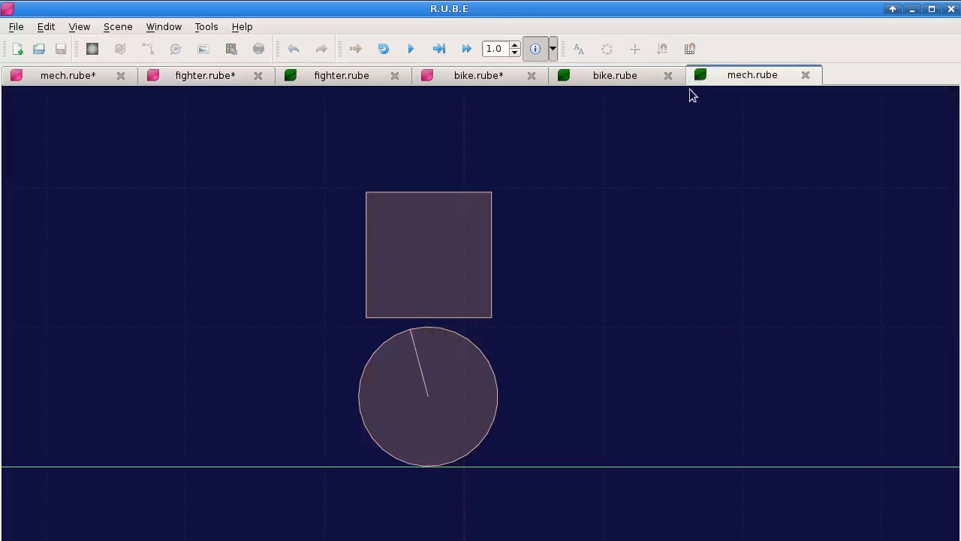
Resume the mech simulation, drag the box back and forth to test the rolling wheel beneath it, and pause.
left_click_drag(499, 277, 437, 317)
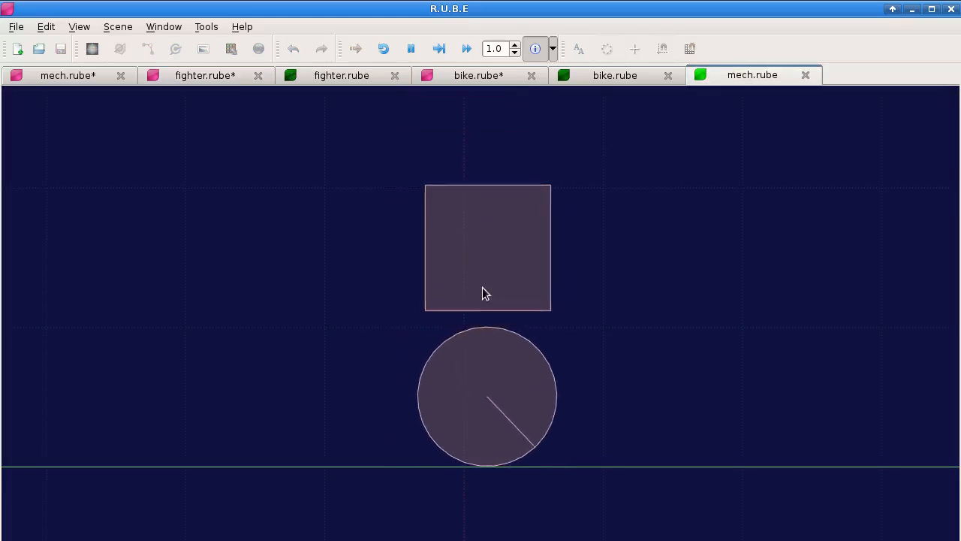
left_click_drag(475, 289, 434, 160)
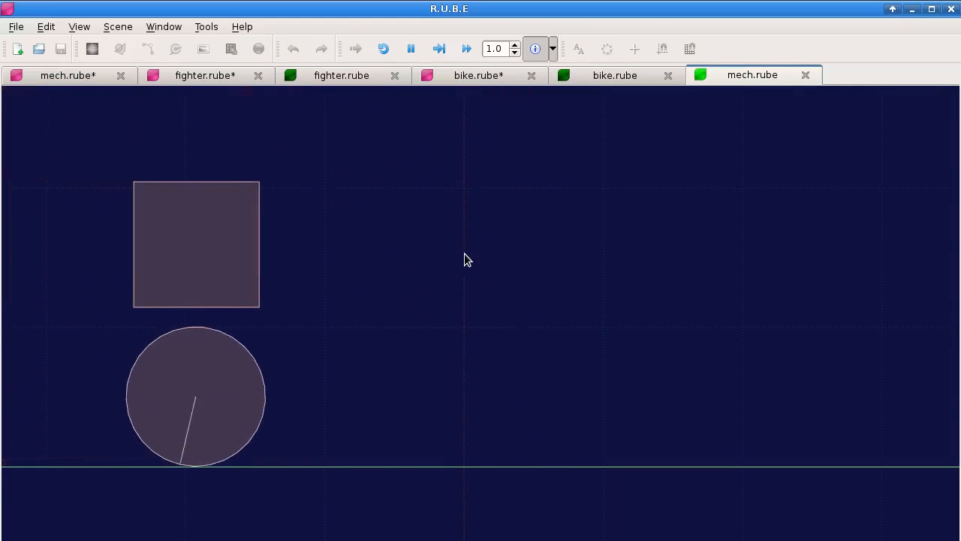
mouse_move(435, 268)
left_mouse_down()
mouse_move(437, 289)
mouse_move(477, 258)
mouse_move(416, 258)
left_mouse_up()
key("space")
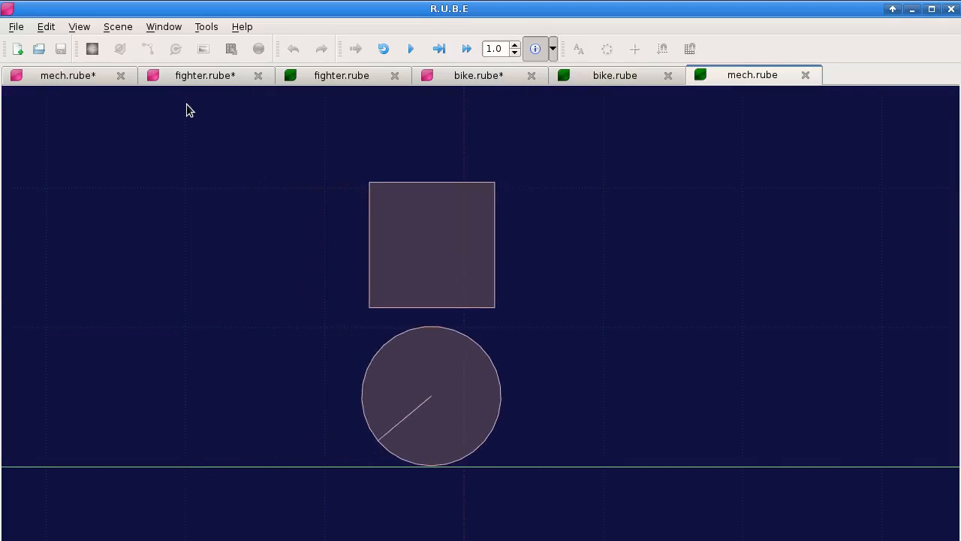
Resume the mech simulation, pull the box up and push it down toward the wheel to test the suspension, and pause.
key("space")
left_click_drag(439, 198, 430, 150)
left_click_drag(512, 289, 392, 299)
key("space")
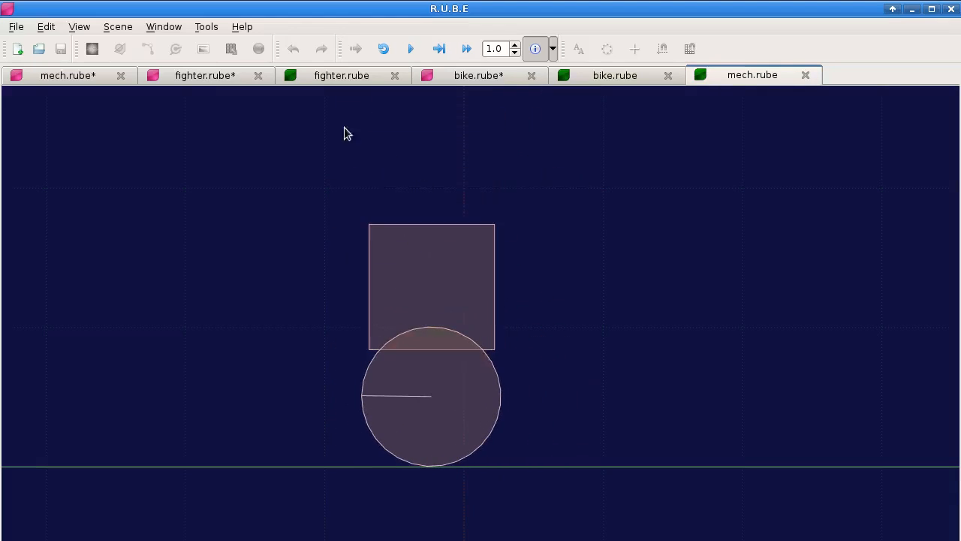
Compare with the paused fighter, roll the simulated mech's box and wheel to both sides again, and pause.
left_click(328, 78)
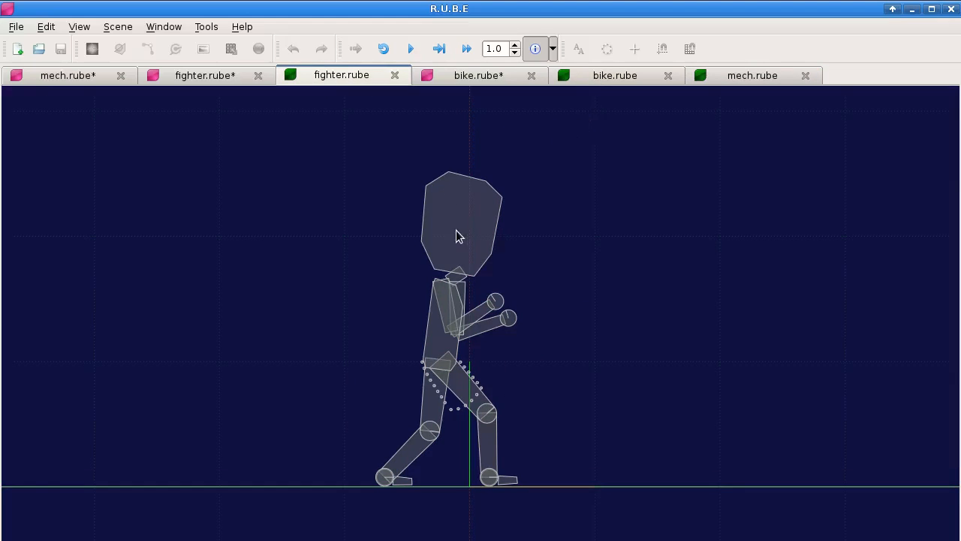
left_click(741, 77)
key("space")
left_click_drag(504, 252, 536, 281)
left_click_drag(609, 284, 628, 455)
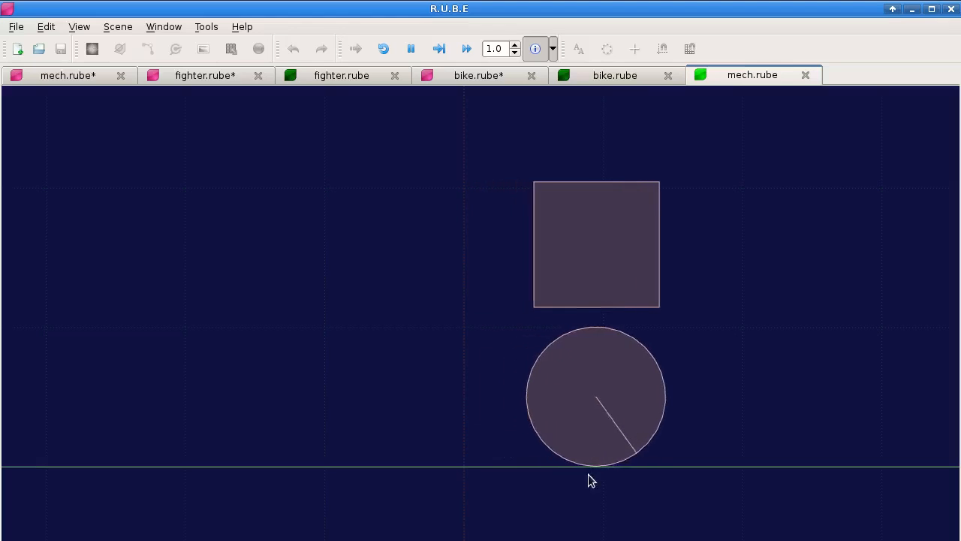
left_click_drag(729, 294, 356, 340)
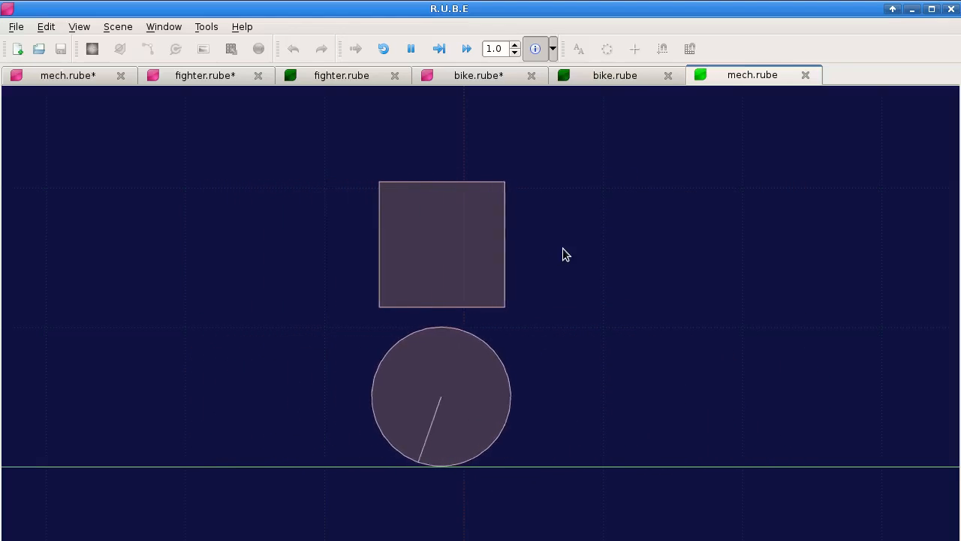
key("space")
Close the mech, fighter and bike simulations and the editable bike.rube and fighter.rube scenes without saving, keeping only the mech scene.
left_click(803, 77)
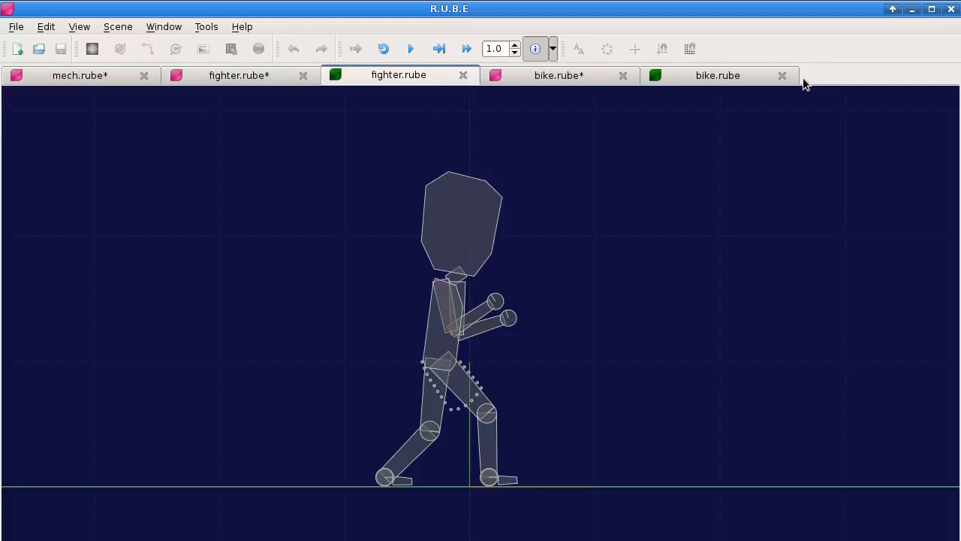
left_click(463, 75)
left_click(559, 75)
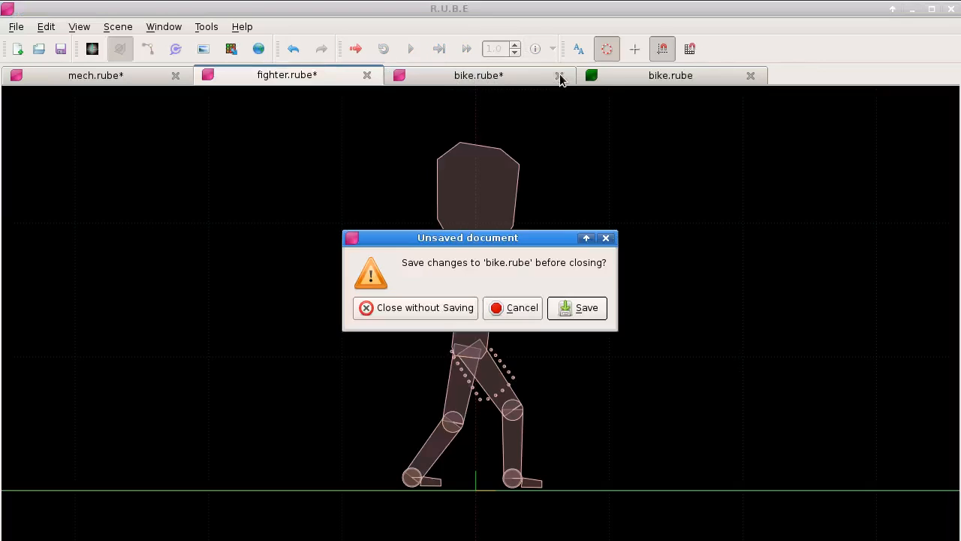
left_click(434, 307)
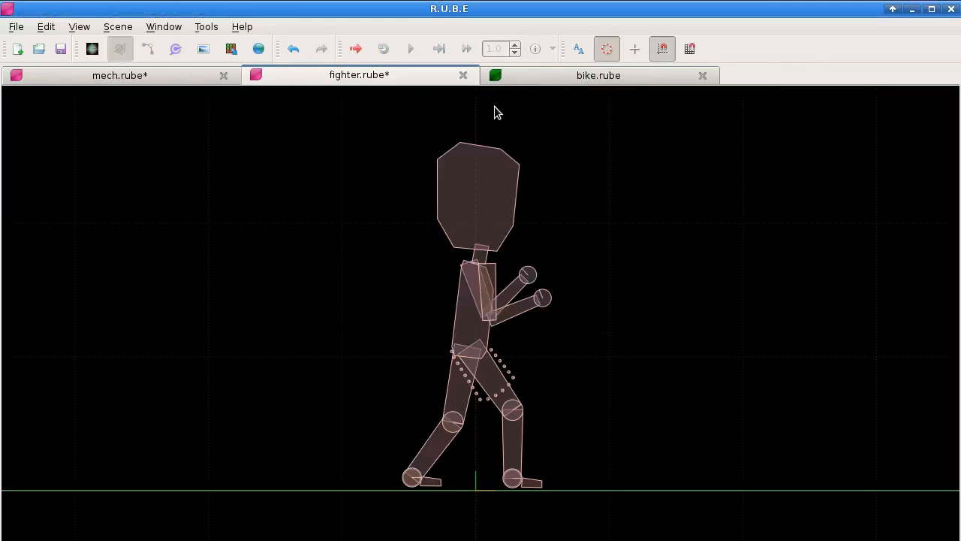
left_click(602, 77)
left_click(702, 76)
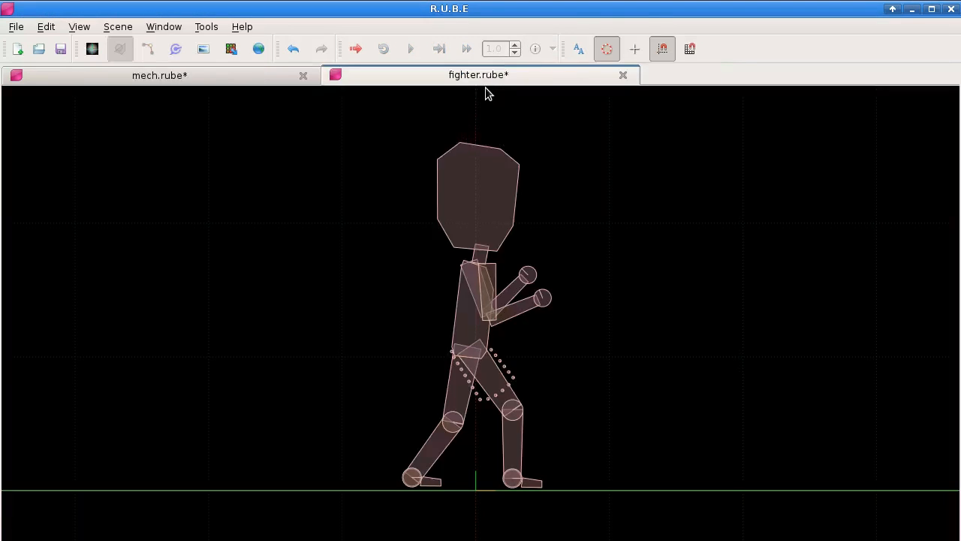
left_click(622, 75)
left_click(428, 308)
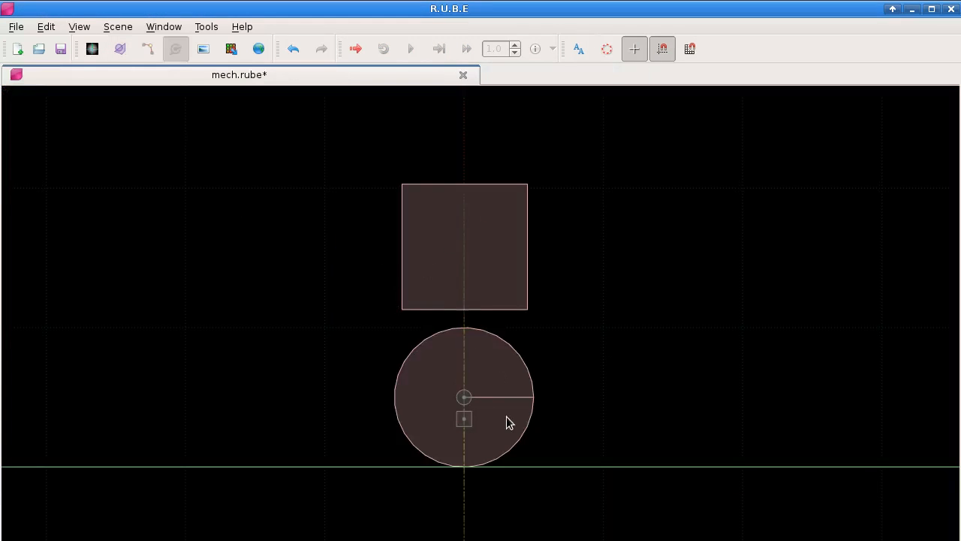
Add a small circular body on each side of the mech's wheel, attached to the rim with joints.
left_click_drag(452, 368, 452, 151)
left_click_drag(528, 518, 520, 120)
left_click_drag(548, 353, 540, 278)
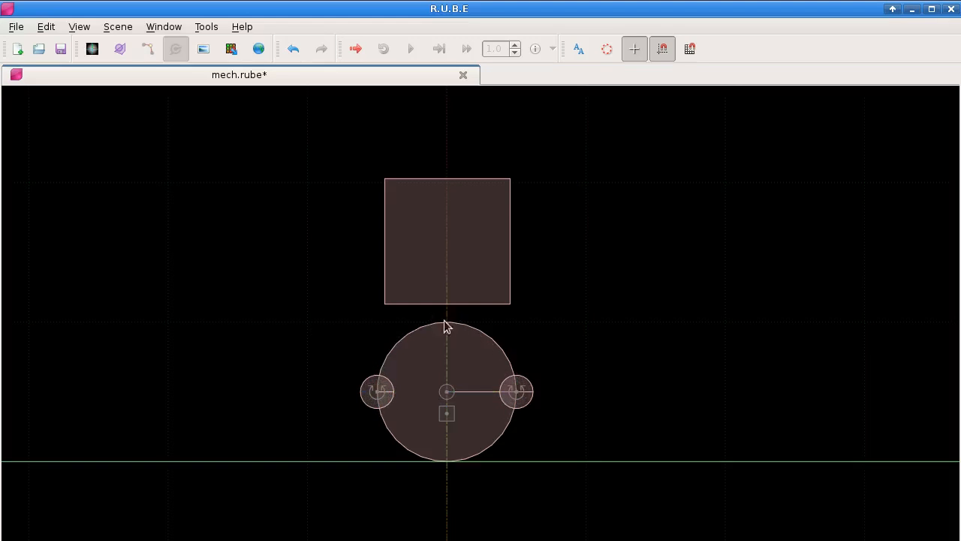
Start a simulation of the mech scene with the small rim circles, maximize its view, and let it run.
key("F5")
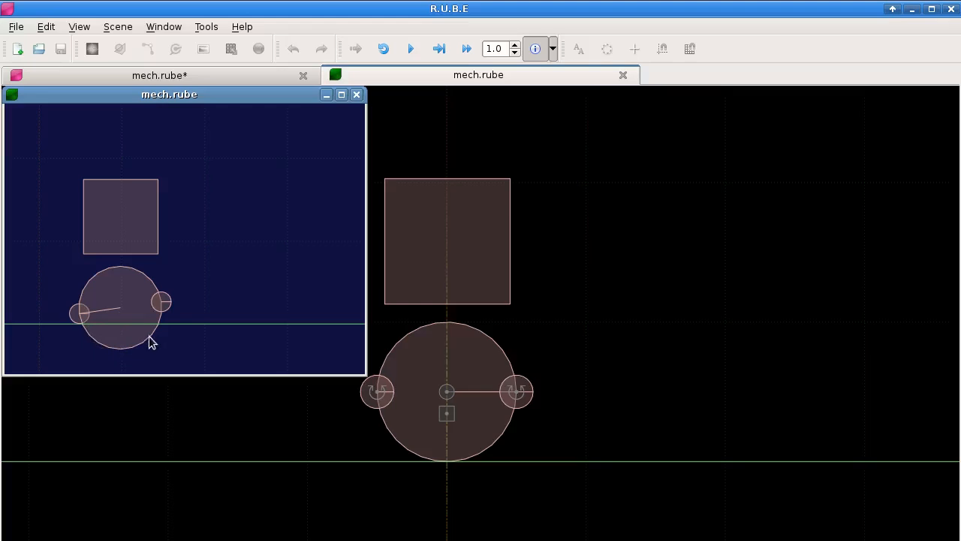
left_click(341, 94)
scroll(429, 259, "down", 3)
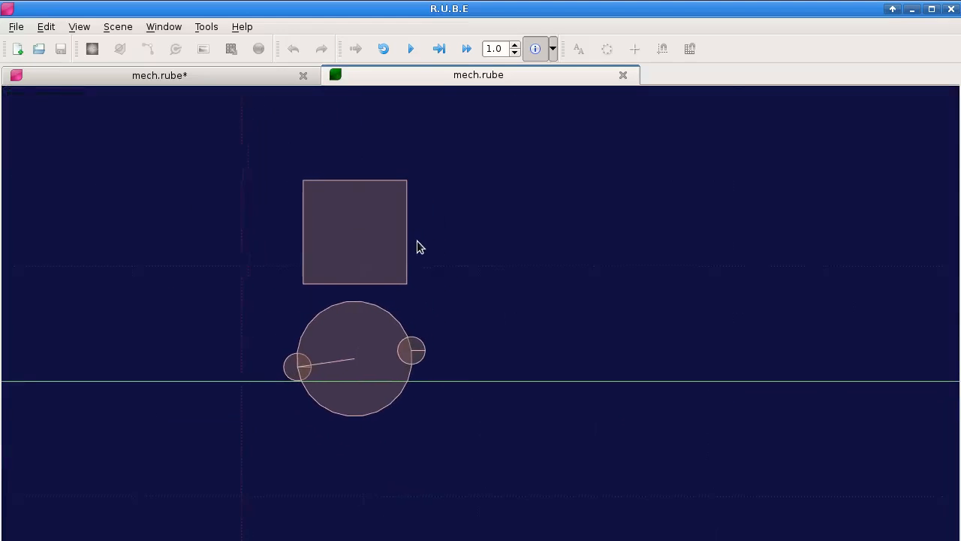
key("space")
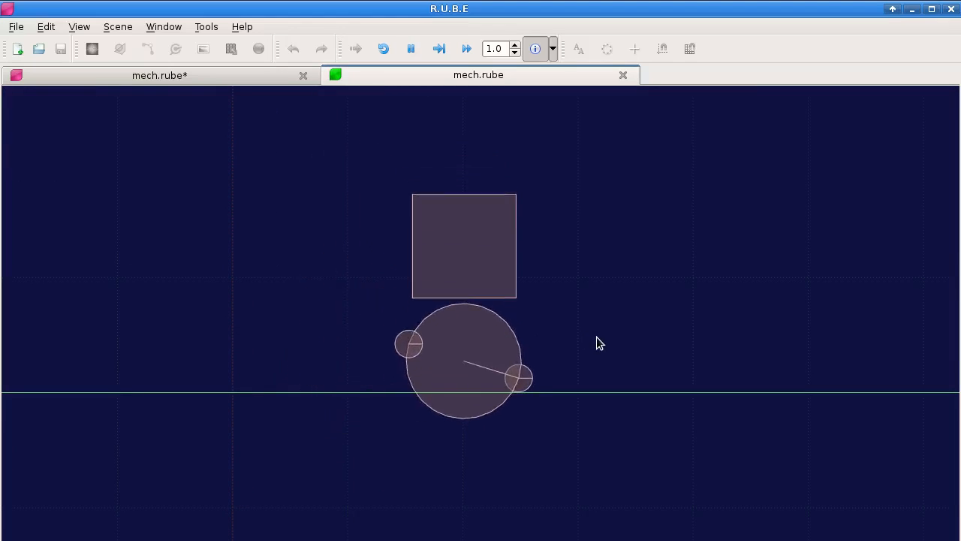
Drag the simulated mech back and forth to observe how the small circles travel around the wheel, and close the simulation.
left_click_drag(624, 309, 103, 318)
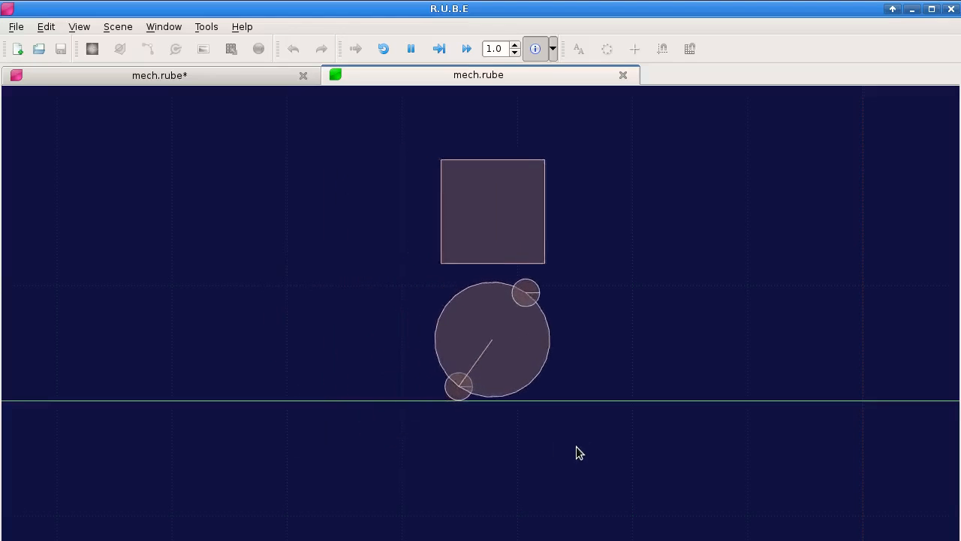
left_click_drag(692, 423, 333, 431)
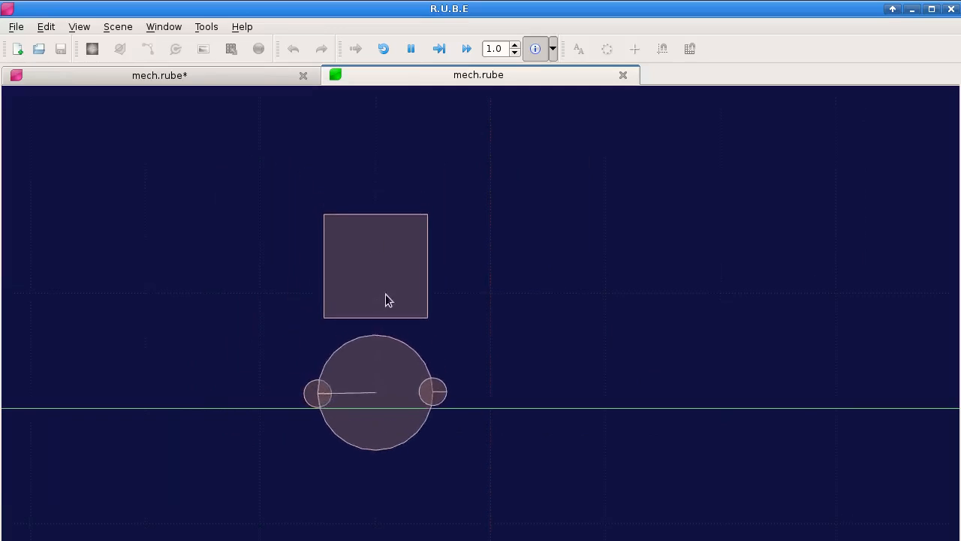
left_click_drag(421, 233, 387, 221)
left_click_drag(633, 314, 375, 310)
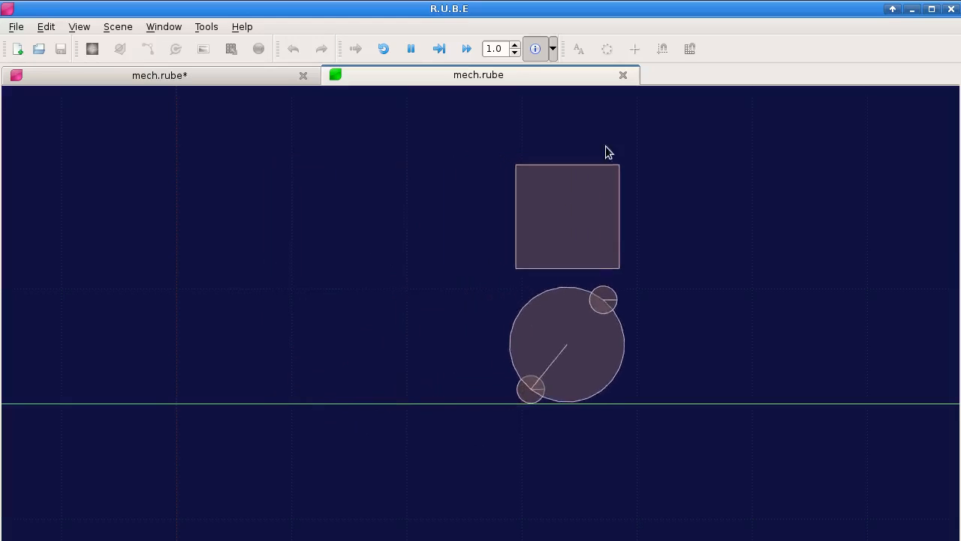
left_click(622, 75)
Add a larger concentric circular body over each small rim circle, linked with a vertical sliding joint.
left_click_drag(594, 419, 588, 215)
mouse_move(558, 401)
left_mouse_down()
mouse_move(567, 180)
mouse_move(556, 169)
left_mouse_up()
mouse_move(548, 343)
left_mouse_down()
mouse_move(553, 266)
mouse_move(549, 290)
left_mouse_up()
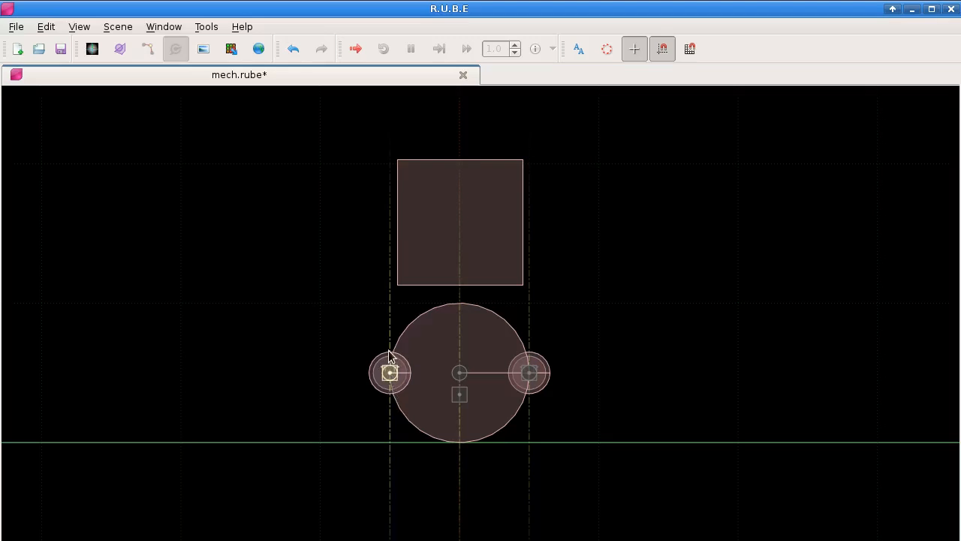
scroll(391, 385, "up", 5)
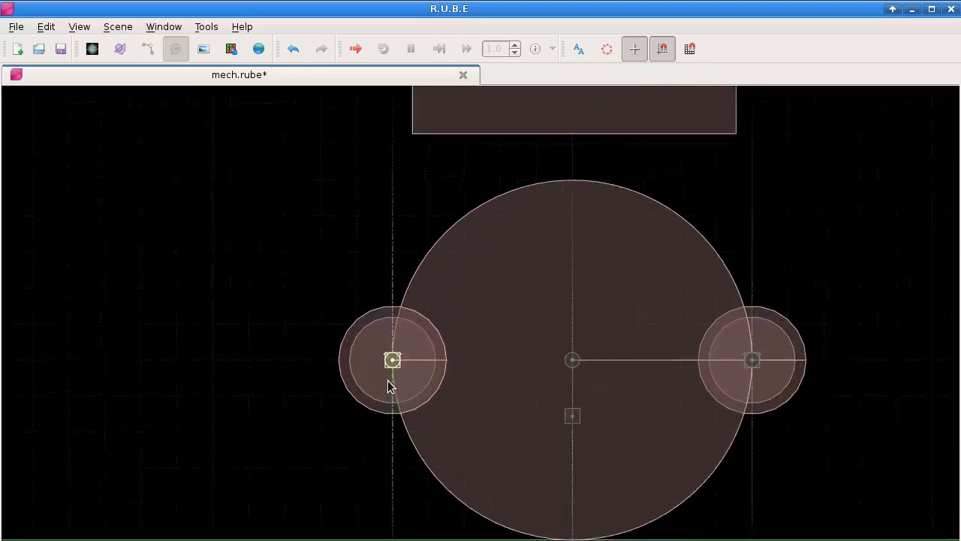
scroll(383, 368, "down", 1)
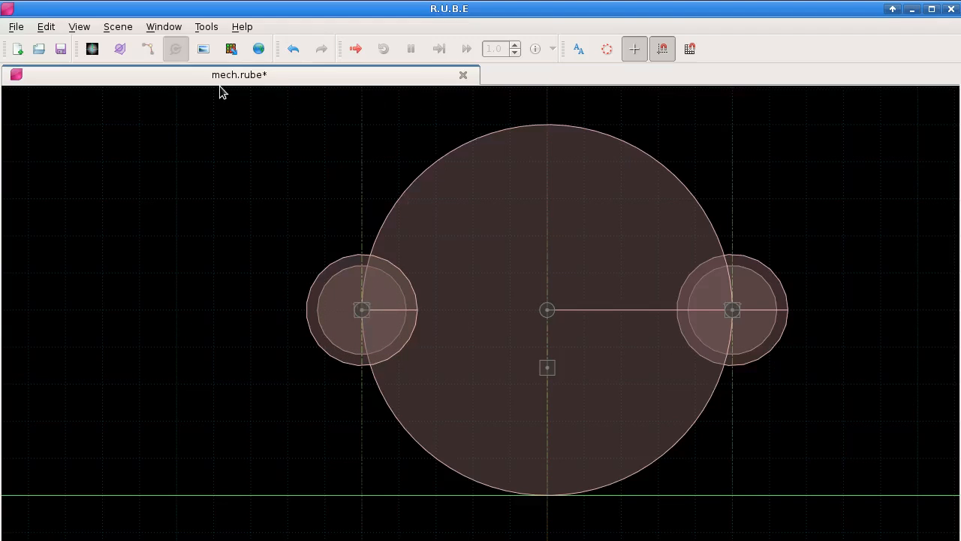
left_click_drag(394, 265, 436, 124)
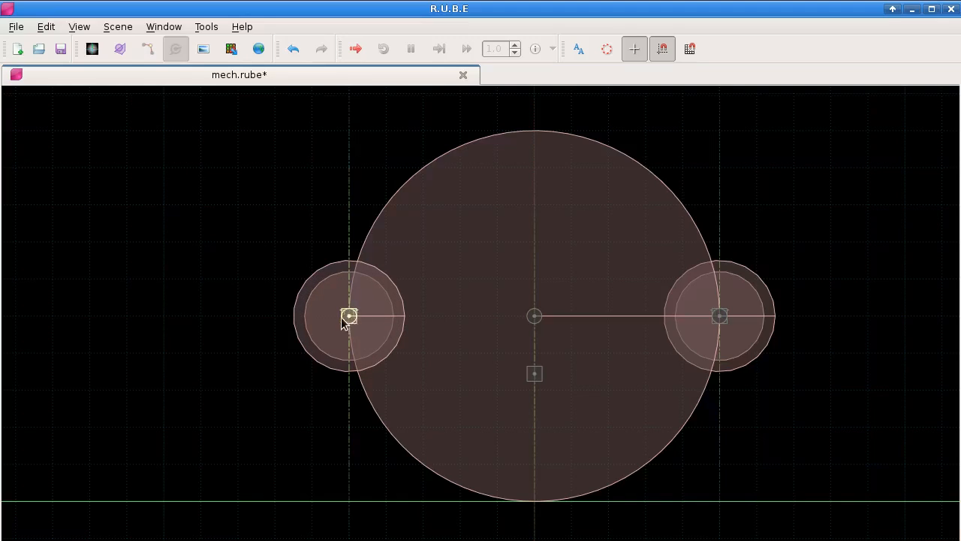
Simulate the mech with the larger foot circles in a maximized view, roll it sideways, and pause it.
key("ctrl+space")
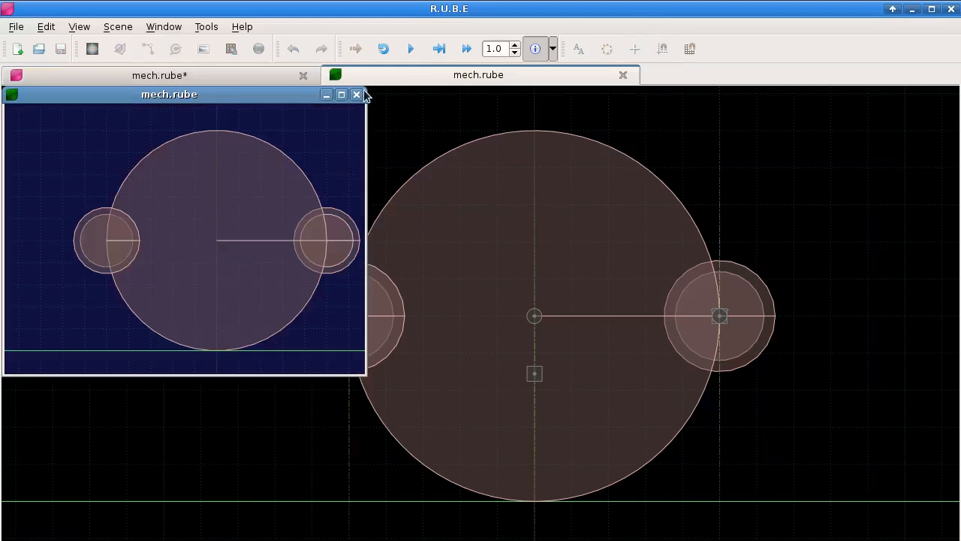
left_click(342, 95)
scroll(578, 185, "down", 2)
left_click_drag(578, 185, 380, 184)
key("space")
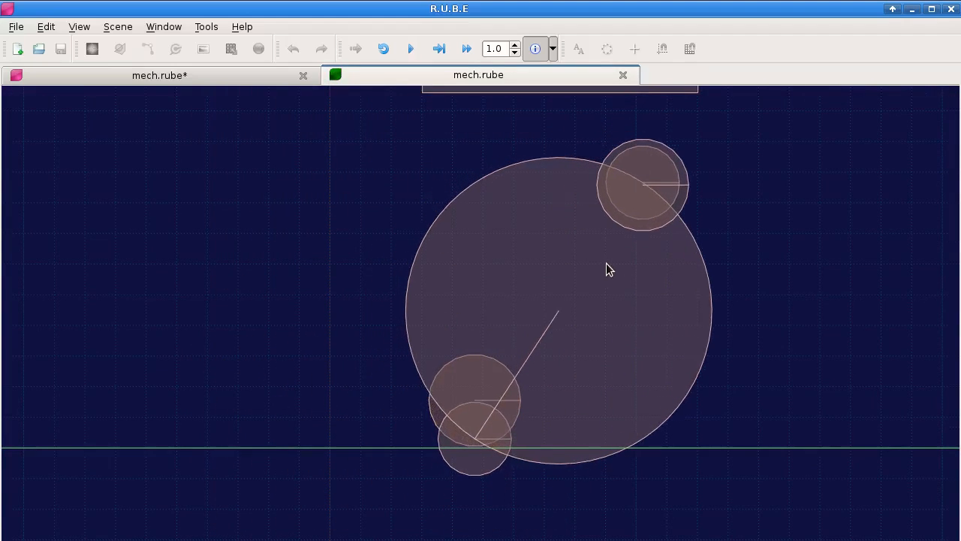
Turn on the display of joints in the simulation view of the mech.
scroll(670, 283, "up", 3)
scroll(668, 292, "down", 5)
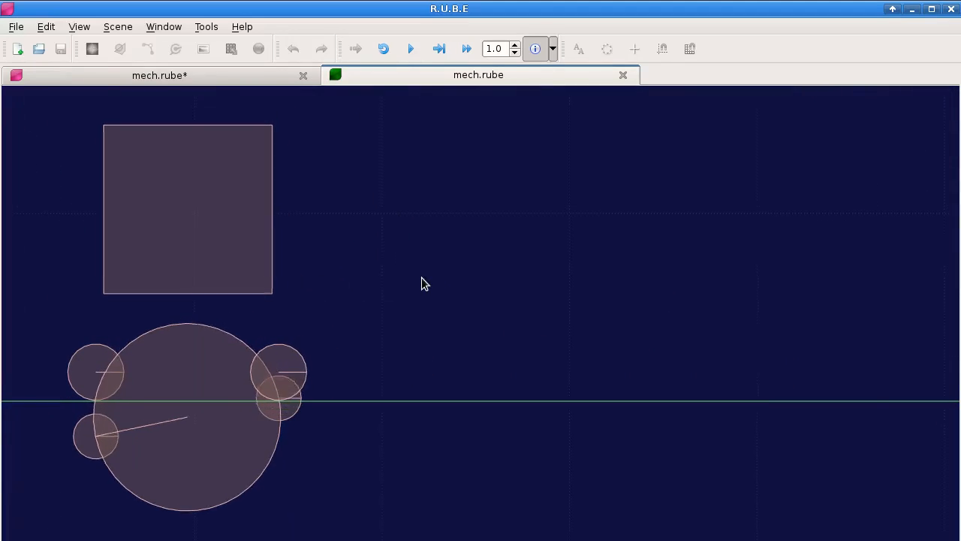
left_click(552, 50)
left_click(572, 115)
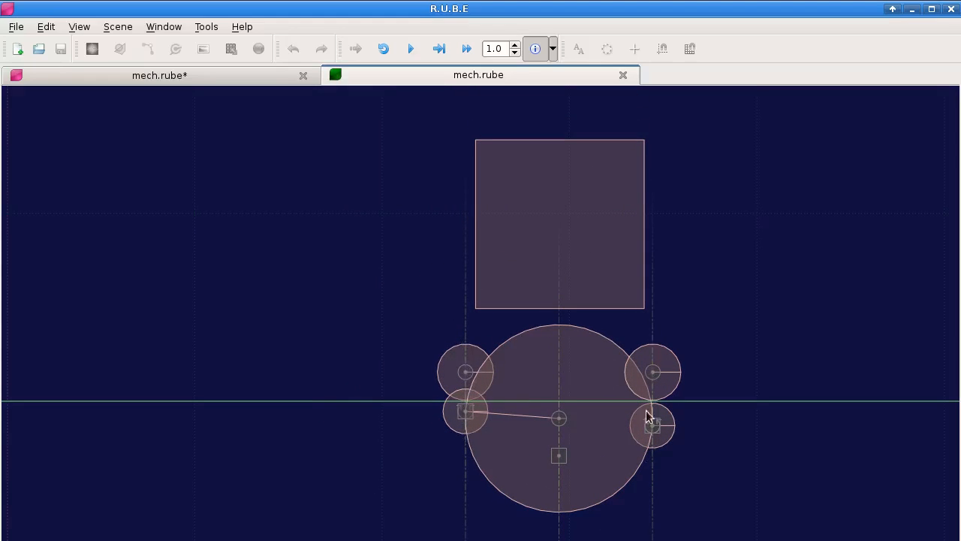
Follow the rolling mech to examine how the foot circles and their joints travel, pause it, and close the simulation.
left_click_drag(675, 308, 408, 287)
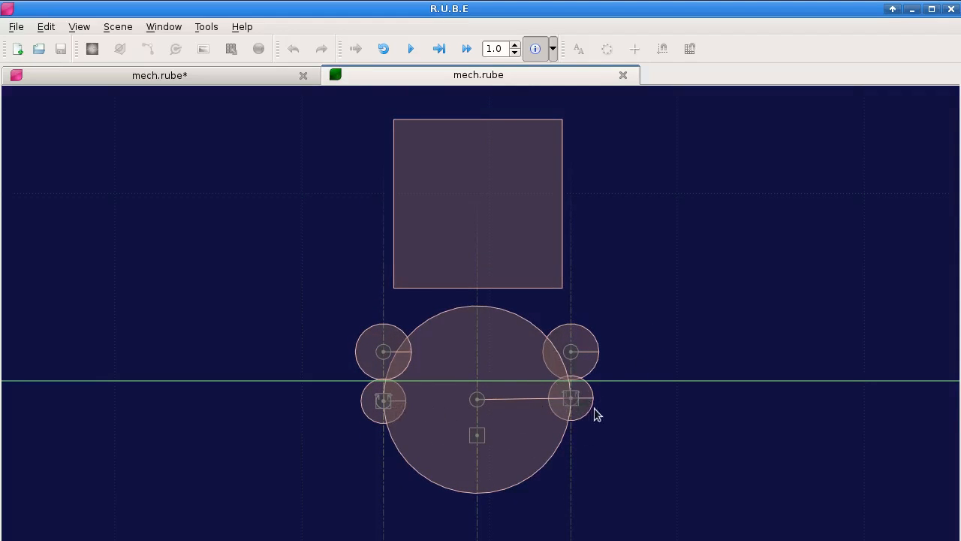
left_click_drag(650, 317, 501, 316)
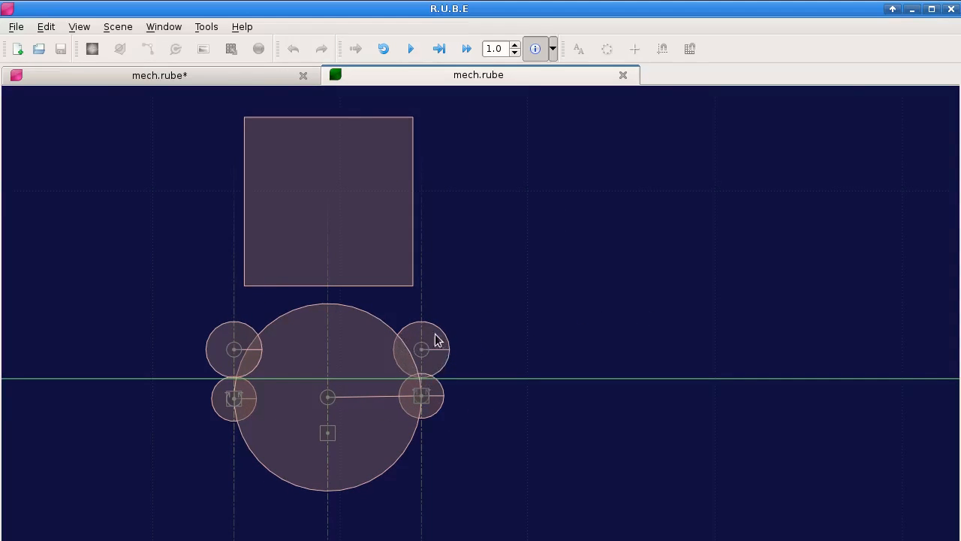
left_click_drag(528, 283, 407, 286)
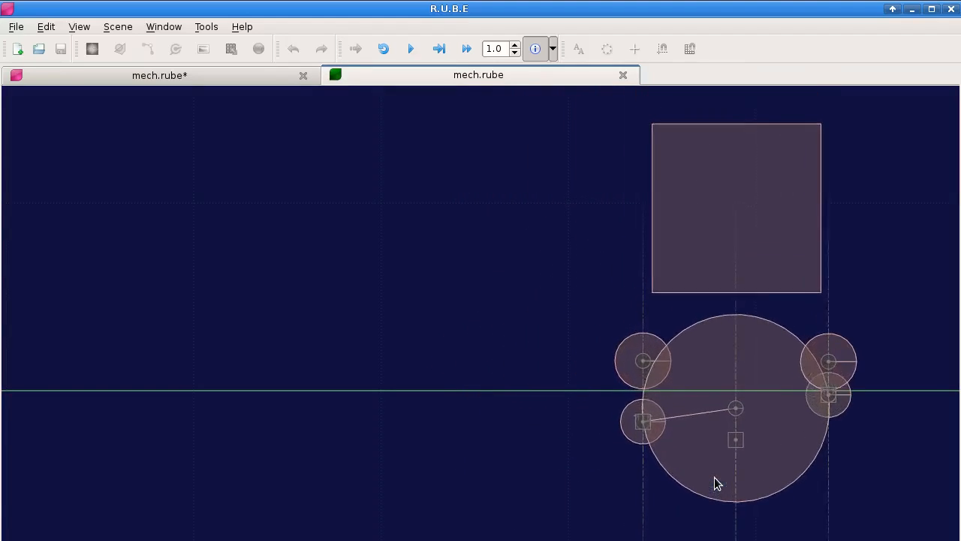
left_click_drag(781, 429, 205, 439)
scroll(204, 440, "down", 1)
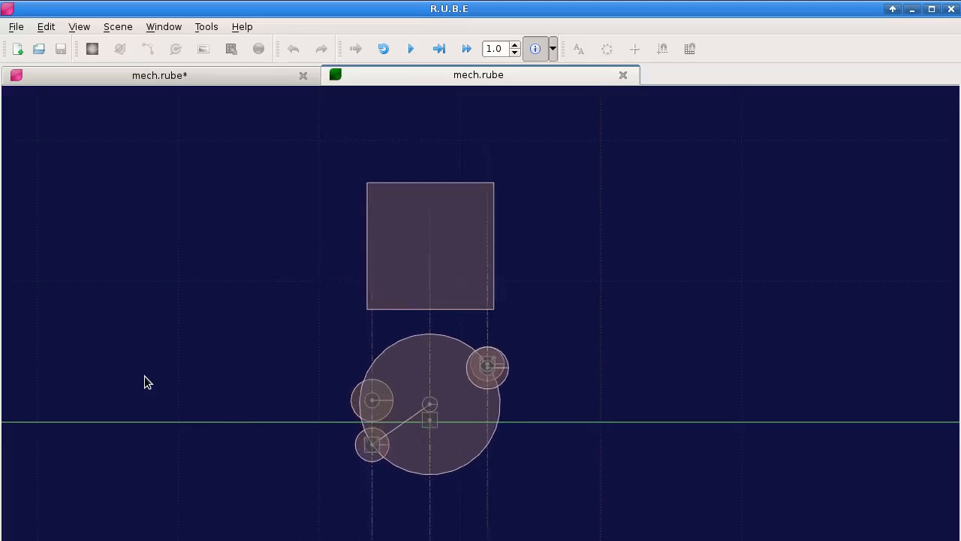
key("space")
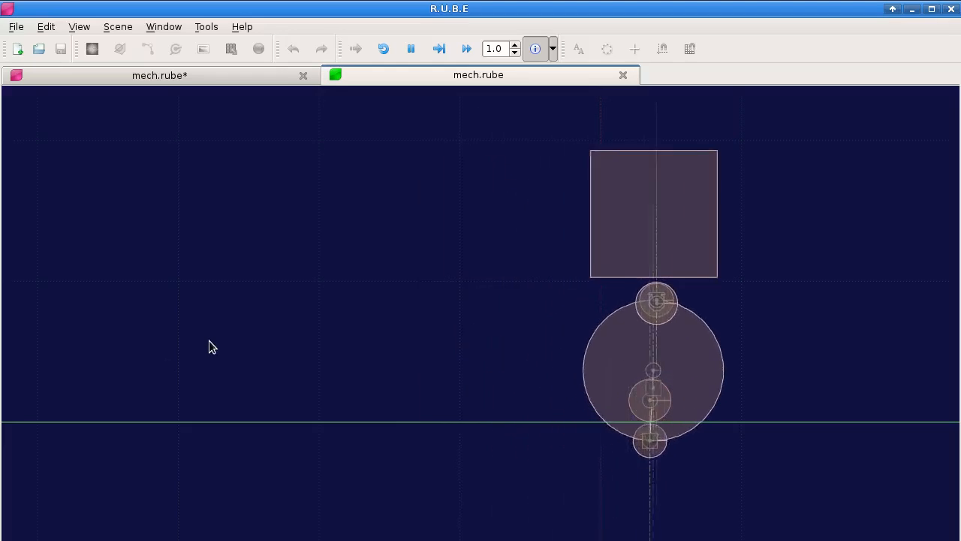
key("space")
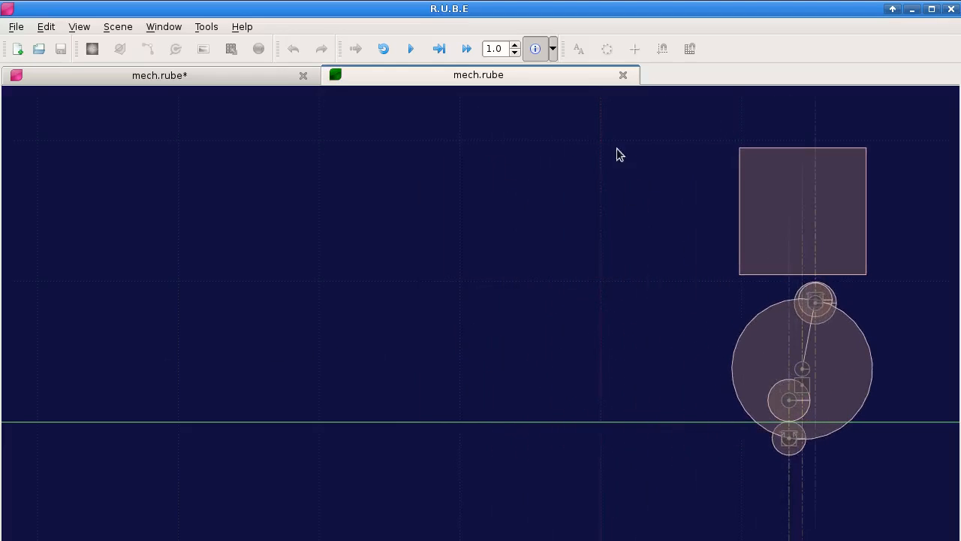
left_click(622, 75)
Examine the horizontal bar over the wheel, its vertical joint to the box, and the lower ends of the hanging side links.
left_click_drag(583, 401, 499, 200)
scroll(592, 408, "down", 5)
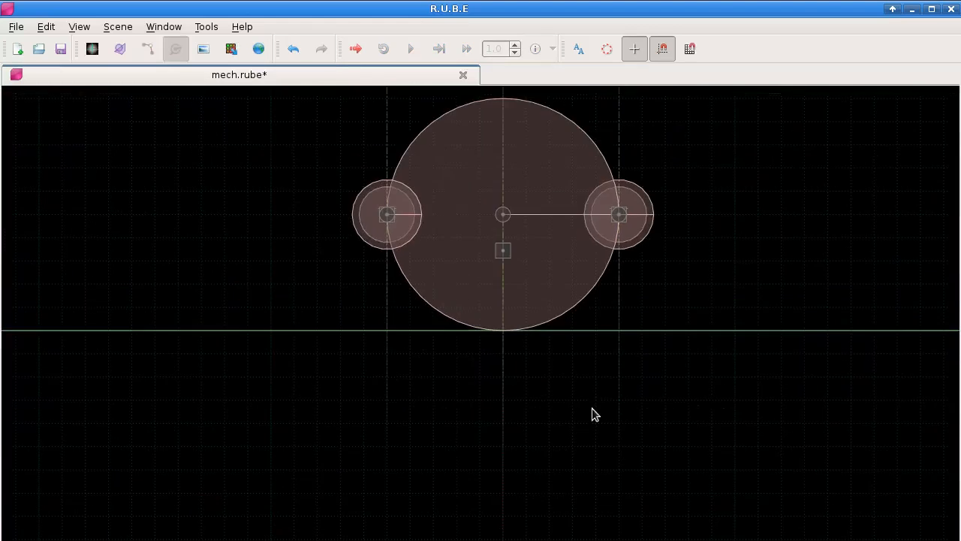
left_click_drag(592, 408, 561, 113)
left_click_drag(600, 507, 578, 148)
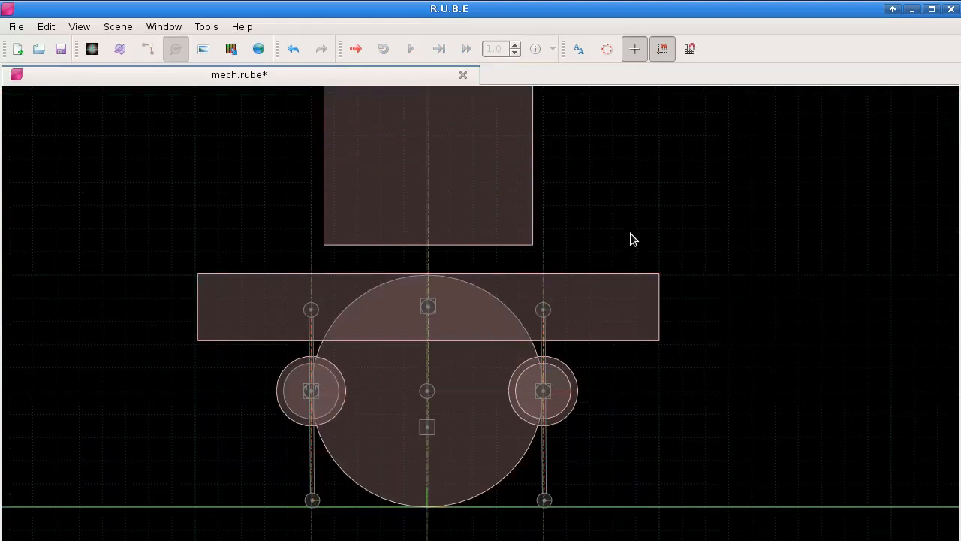
scroll(630, 234, "down", 3)
left_click_drag(630, 239, 624, 262)
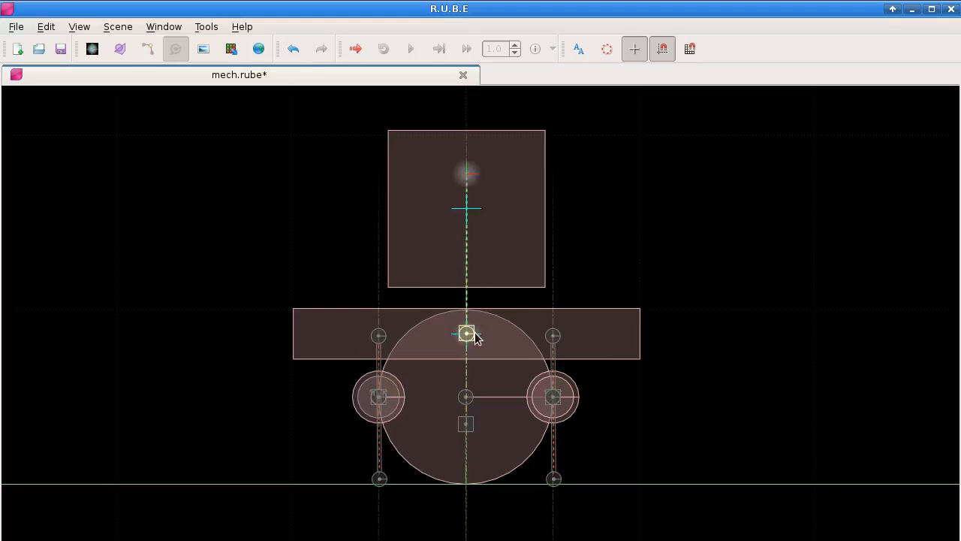
mouse_move(474, 339)
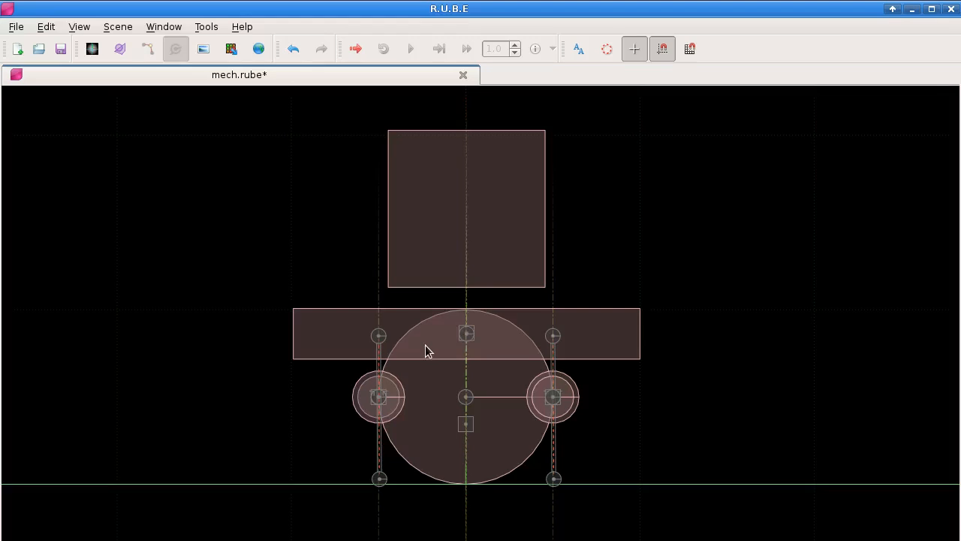
mouse_move(385, 479)
Simulate the mech with the horizontal bar and hanging side links in a maximized view, and pause it to inspect the linkage.
key("ctrl+space")
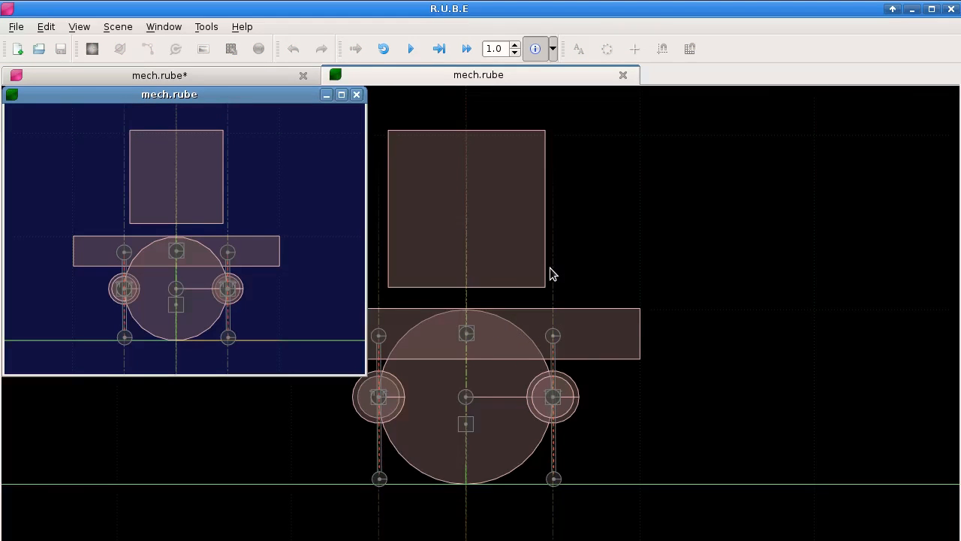
left_click(344, 95)
left_click_drag(410, 221, 251, 201)
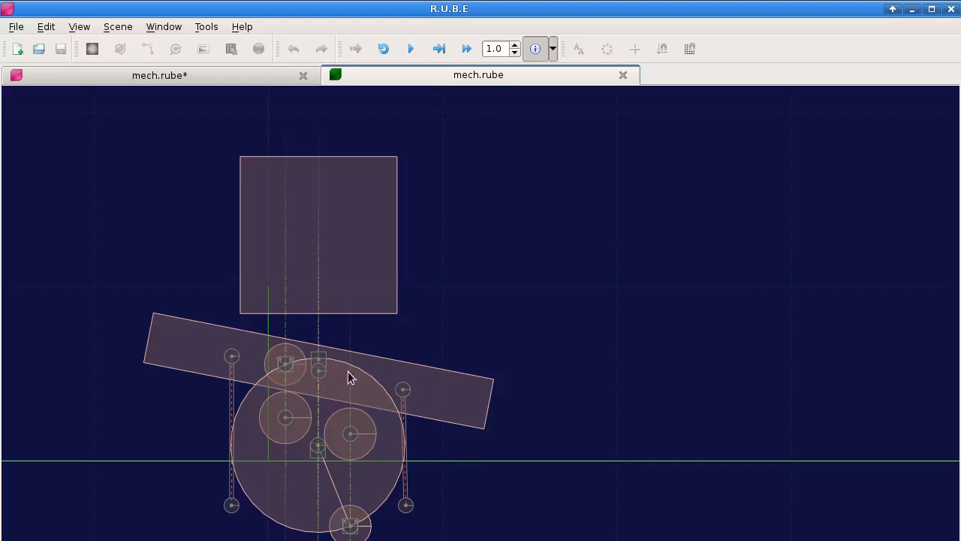
key("o")
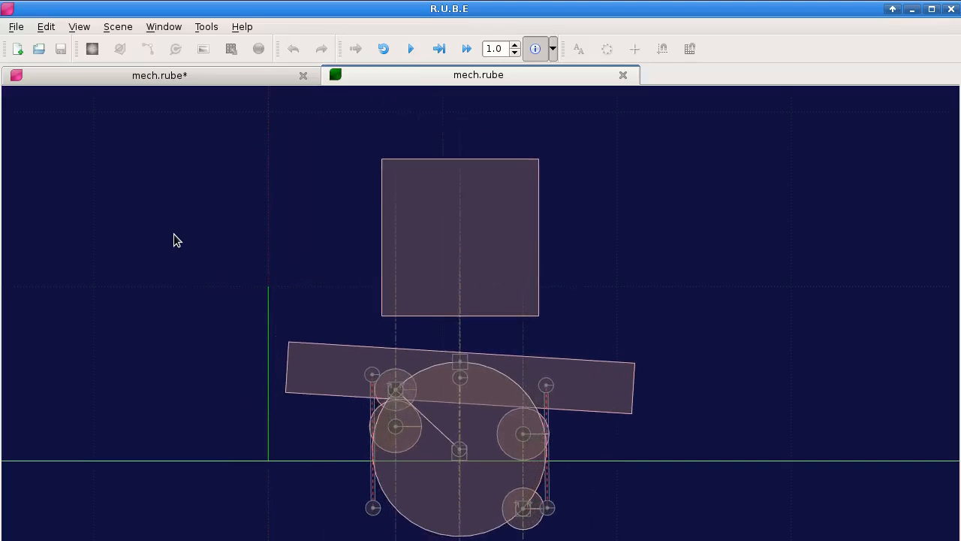
left_click_drag(661, 302, 461, 282)
left_click_drag(449, 312, 388, 324)
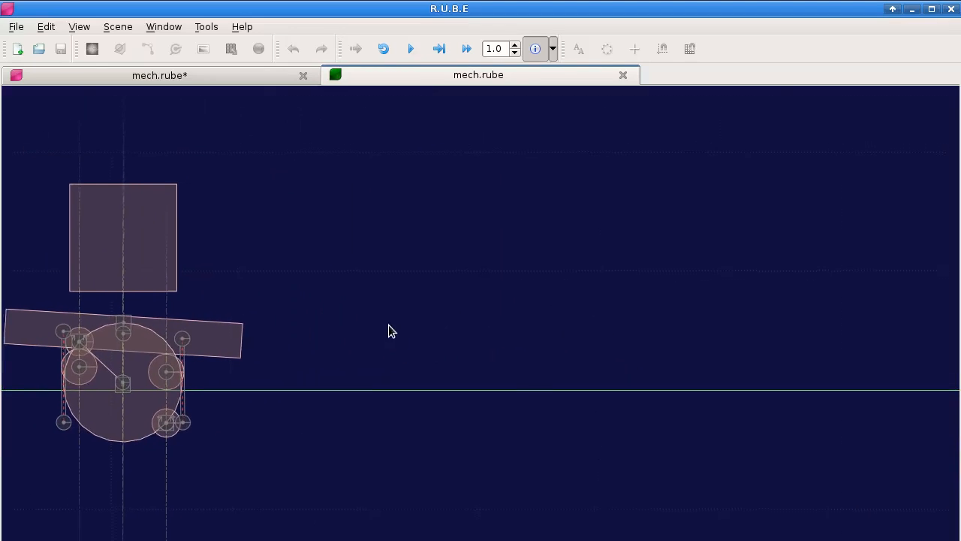
Resume the simulation, follow the bar and side links as the mech rolls, and pause it to compare positions.
key("space")
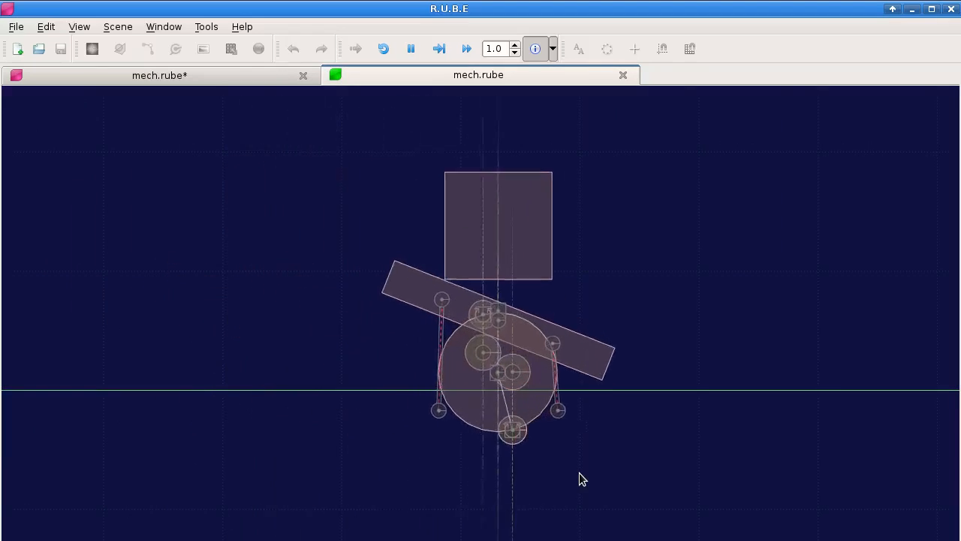
left_click_drag(881, 454, 296, 442)
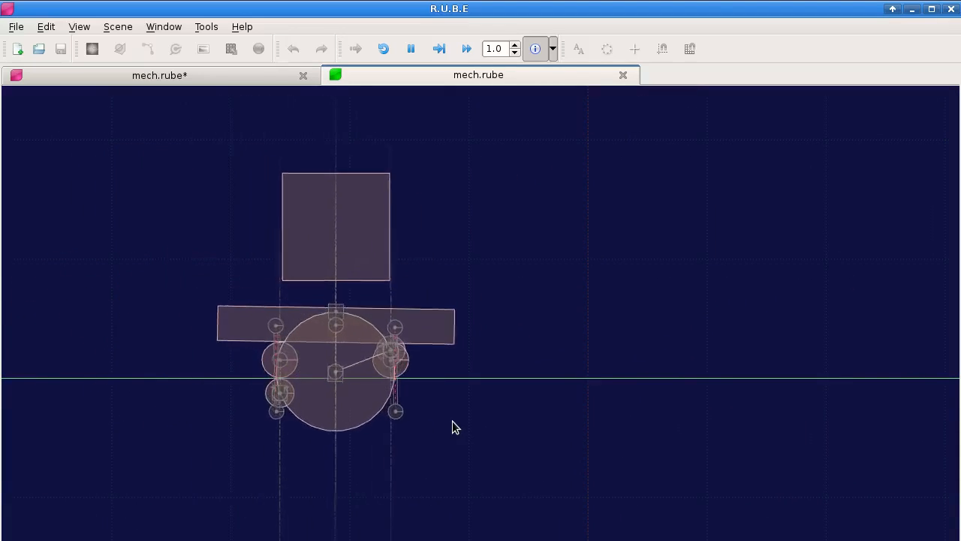
key("p")
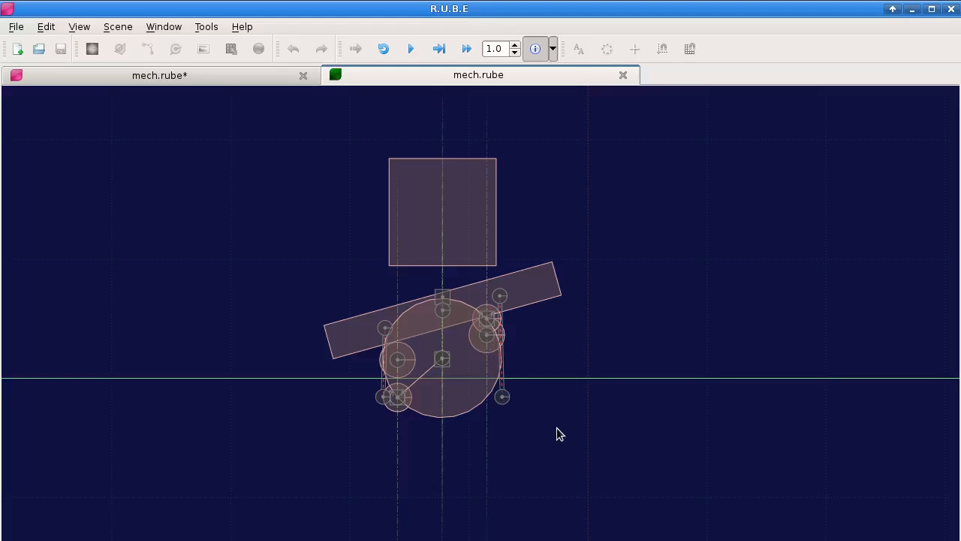
key("r")
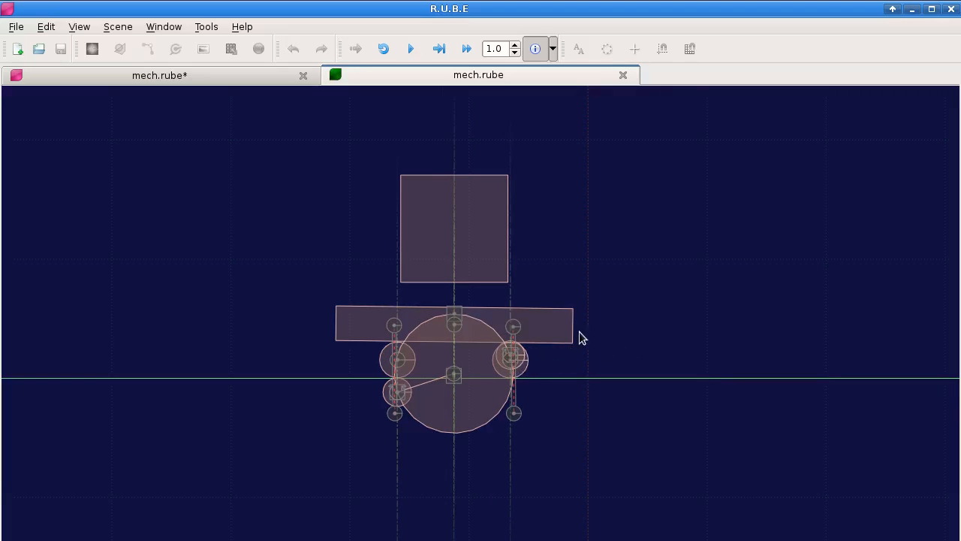
Run the simulation again from a wider view, follow the mech rolling along the ground, and pause it.
scroll(623, 407, "down", 1)
scroll(614, 410, "up", 1)
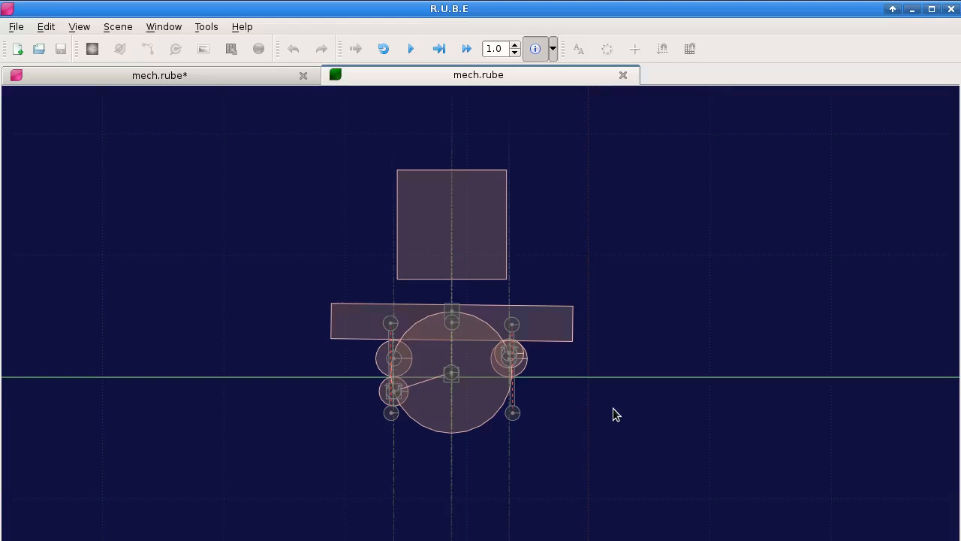
scroll(627, 411, "down", 1)
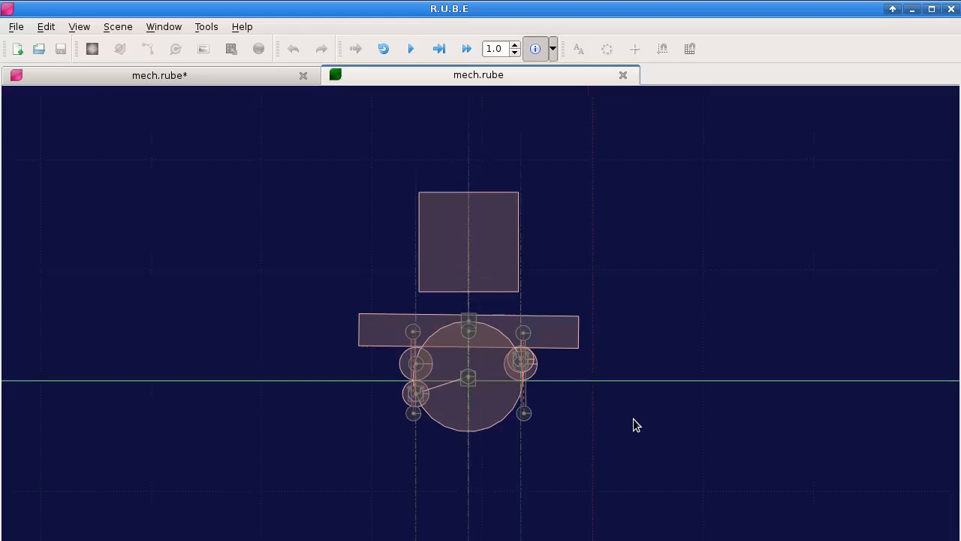
left_click_drag(693, 427, 628, 425)
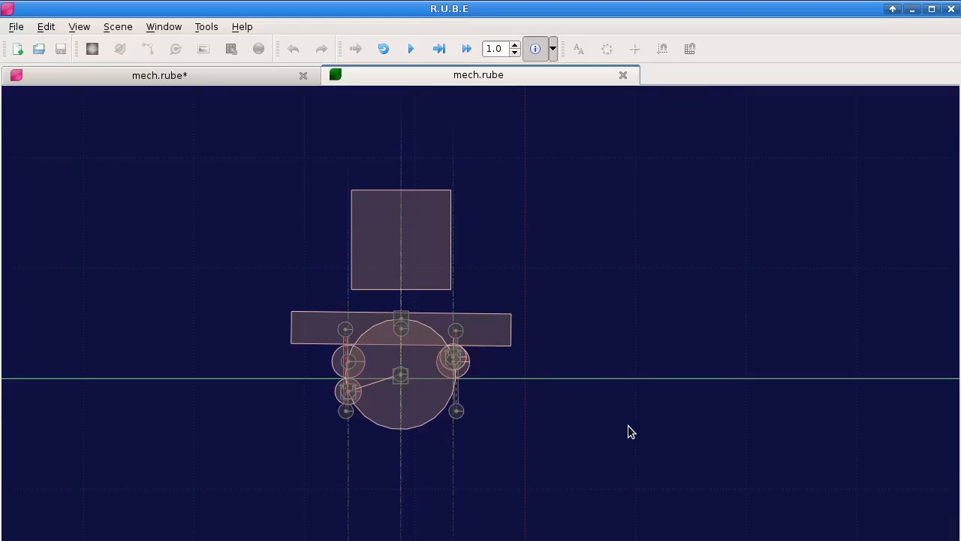
scroll(627, 425, "down", 1)
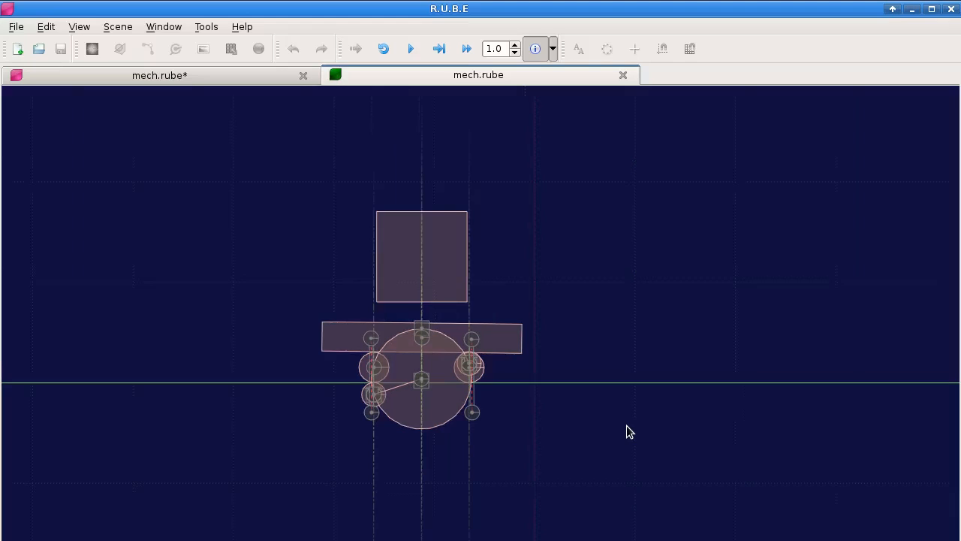
scroll(627, 426, "down", 1)
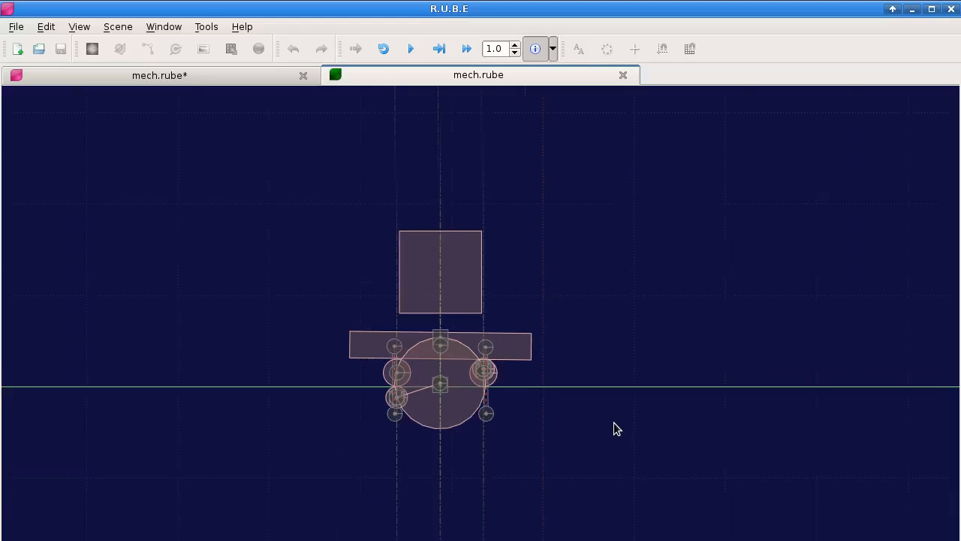
left_click_drag(644, 425, 541, 408)
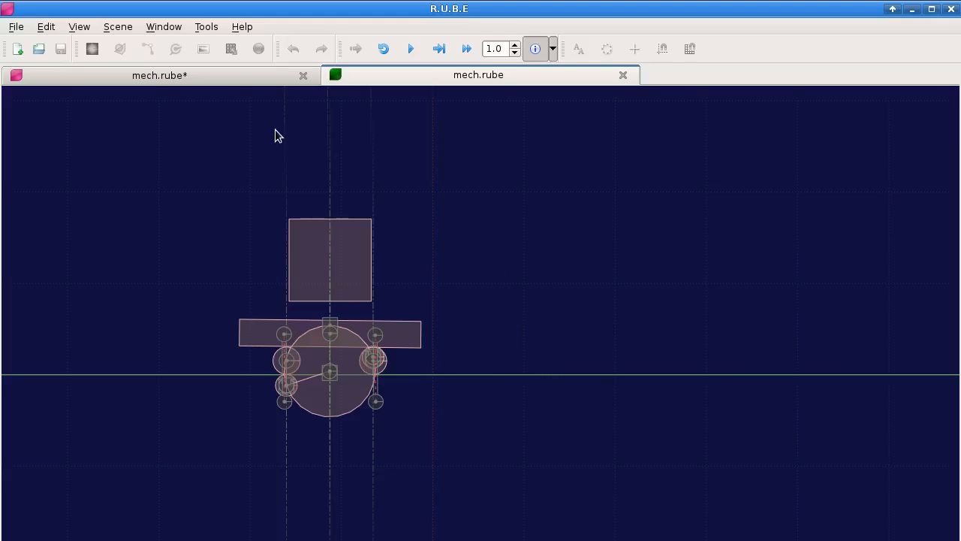
key("space")
left_click_drag(429, 250, 90, 232)
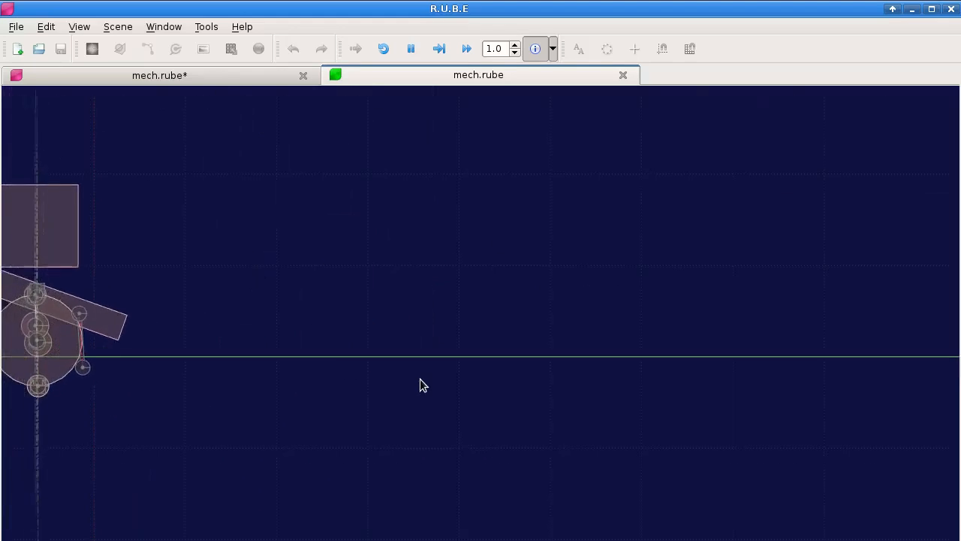
left_click_drag(425, 399, 505, 411)
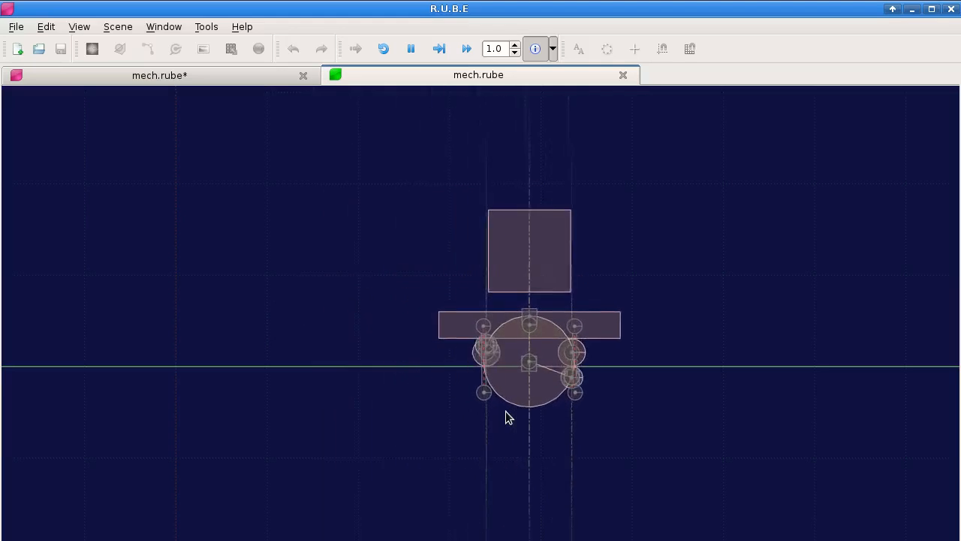
key("space")
Return to the mech scene and select the joint linking the box to the wheel.
left_click(182, 78)
scroll(476, 388, "down", 2)
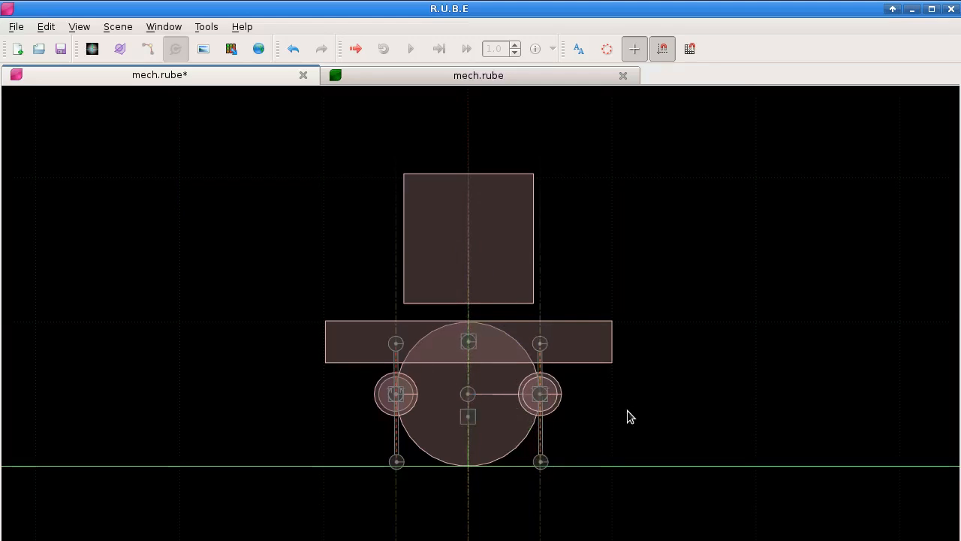
left_click(540, 394)
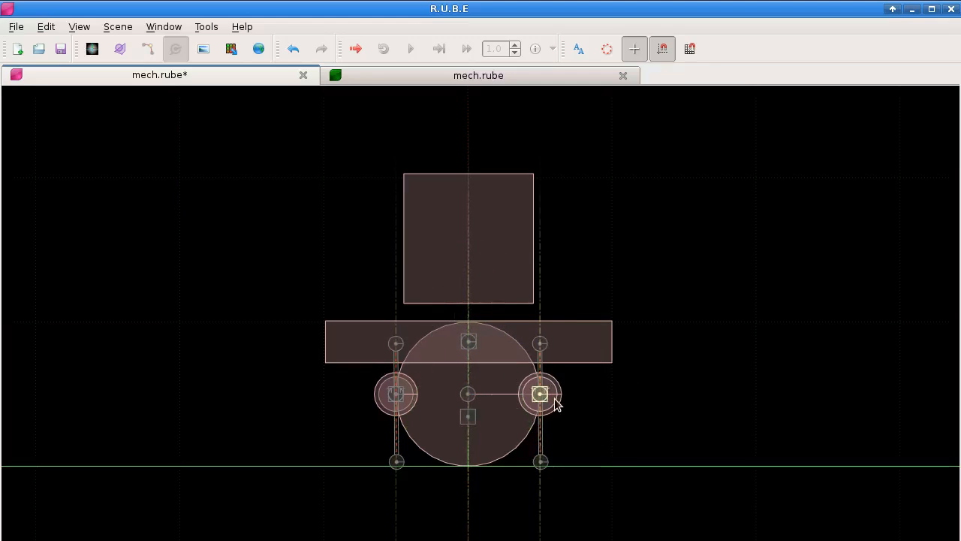
left_click(467, 393)
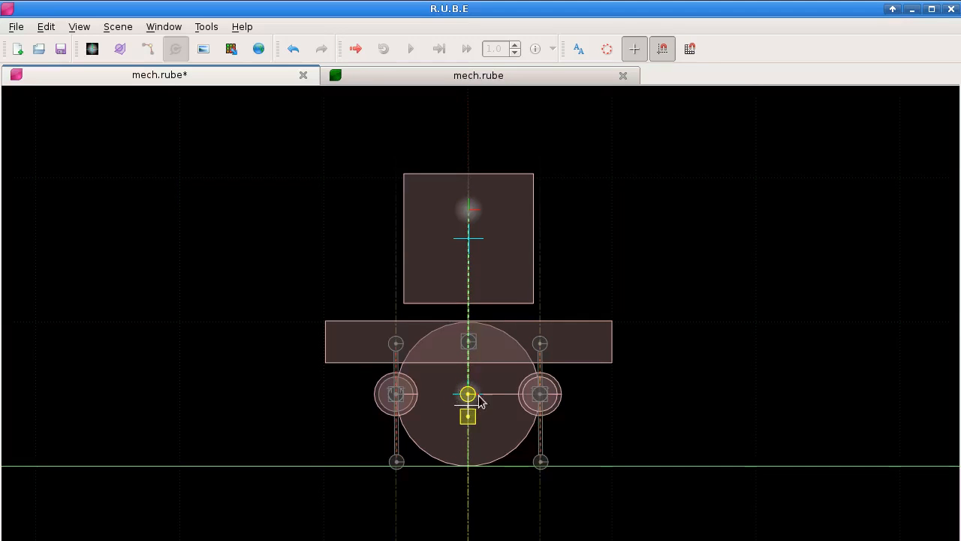
Locate the two mech assemblies with artwork elsewhere in the scene and examine their torso, leg and foot bodies.
scroll(466, 393, "down", 2)
scroll(465, 393, "up", 1)
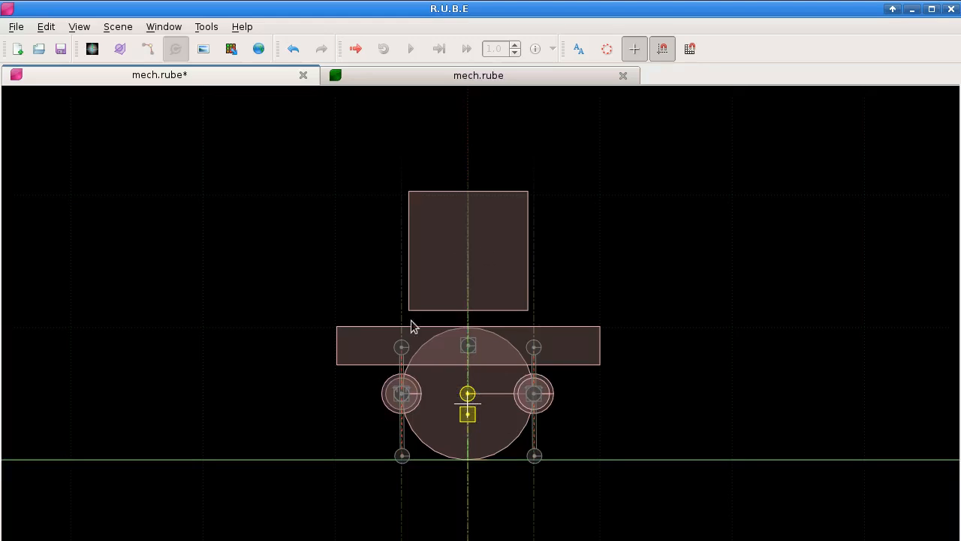
scroll(641, 376, "down", 2)
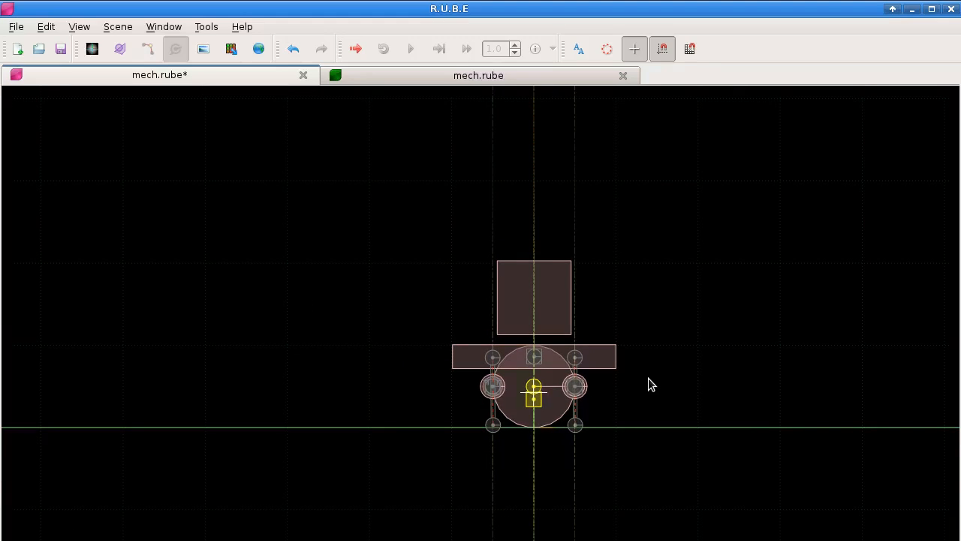
left_click_drag(646, 382, 512, 294)
scroll(518, 316, "down", 2)
left_click_drag(534, 398, 549, 255)
scroll(487, 327, "up", 5)
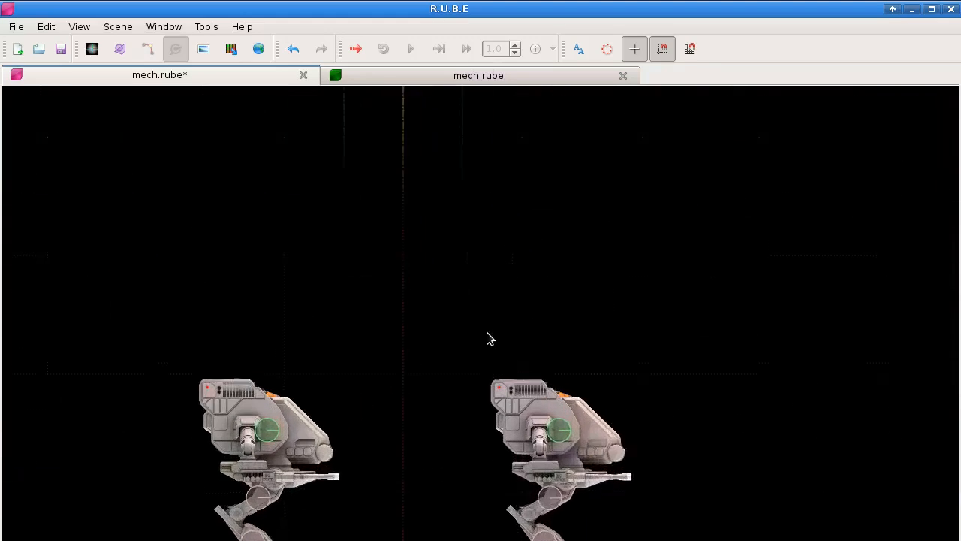
left_click_drag(508, 358, 543, 190)
left_click_drag(443, 282, 478, 278)
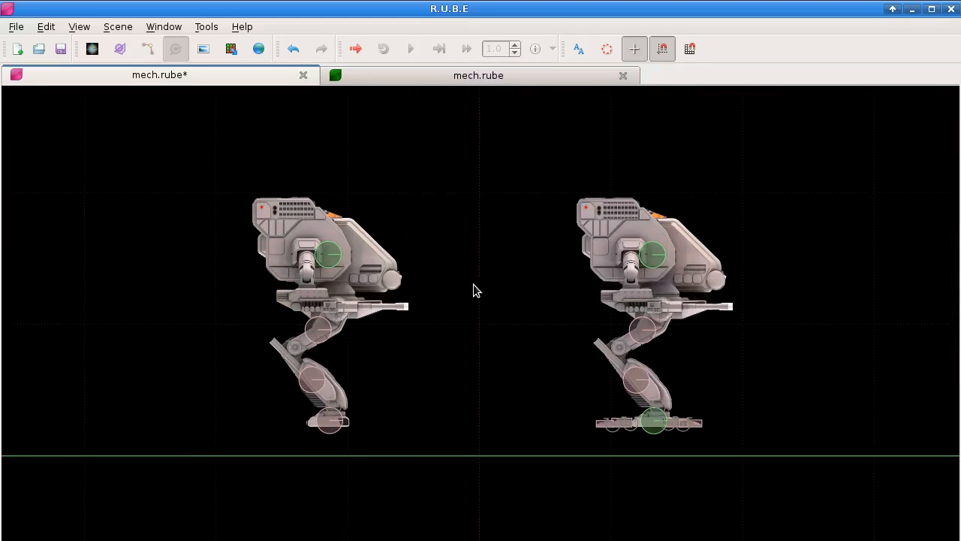
Select the three leg joints of the plain-foot mech assembly and examine how they connect the torso, leg parts and foot.
scroll(477, 283, "up", 2)
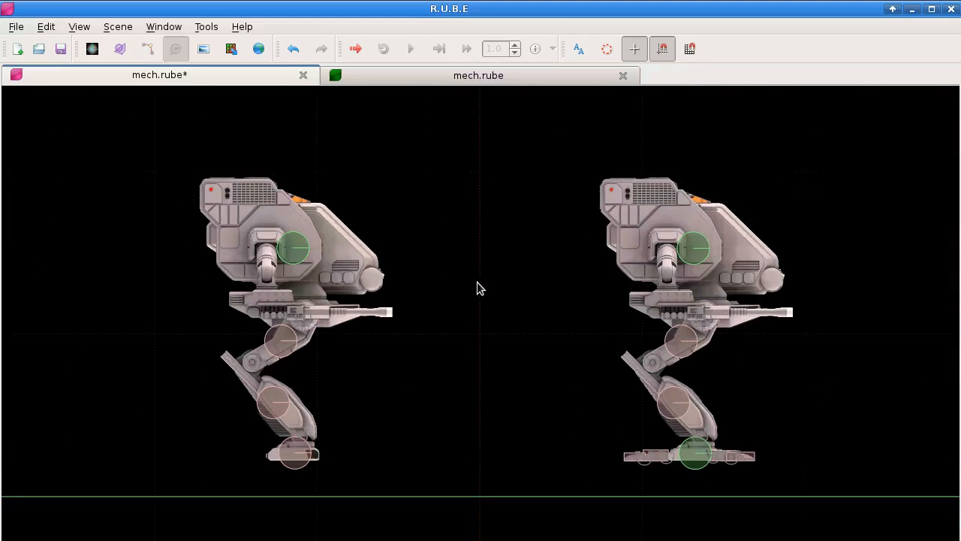
left_click_drag(383, 347, 443, 336)
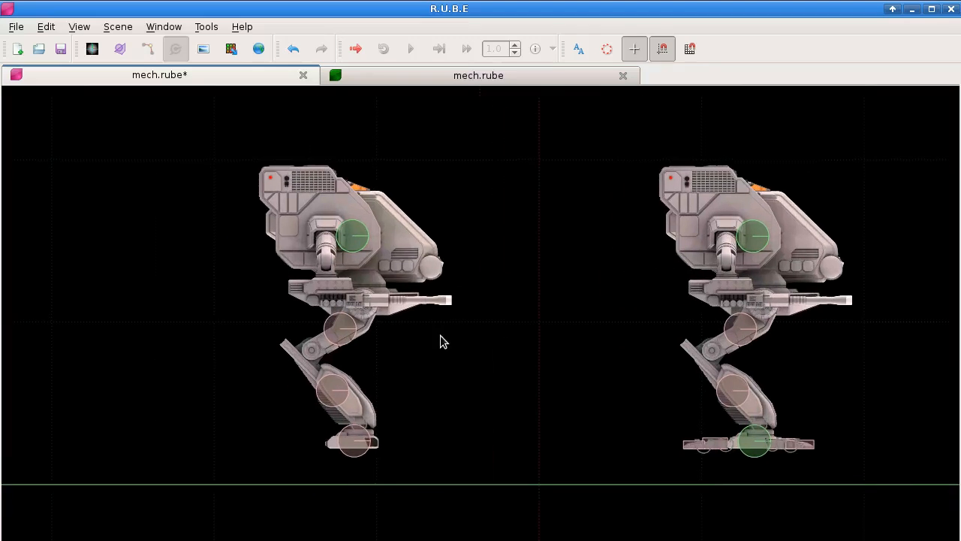
left_click_drag(217, 188, 463, 458)
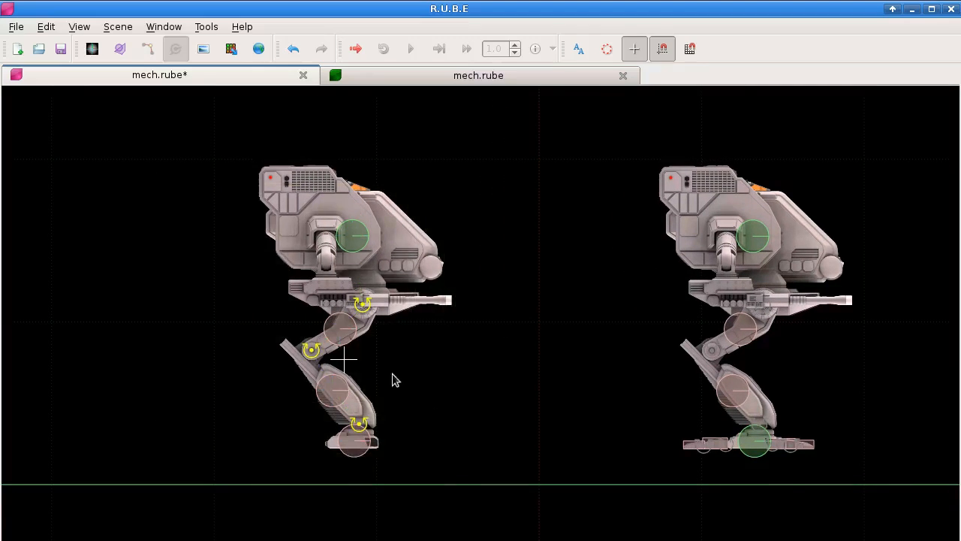
left_click_drag(207, 161, 459, 466)
scroll(356, 365, "up", 3)
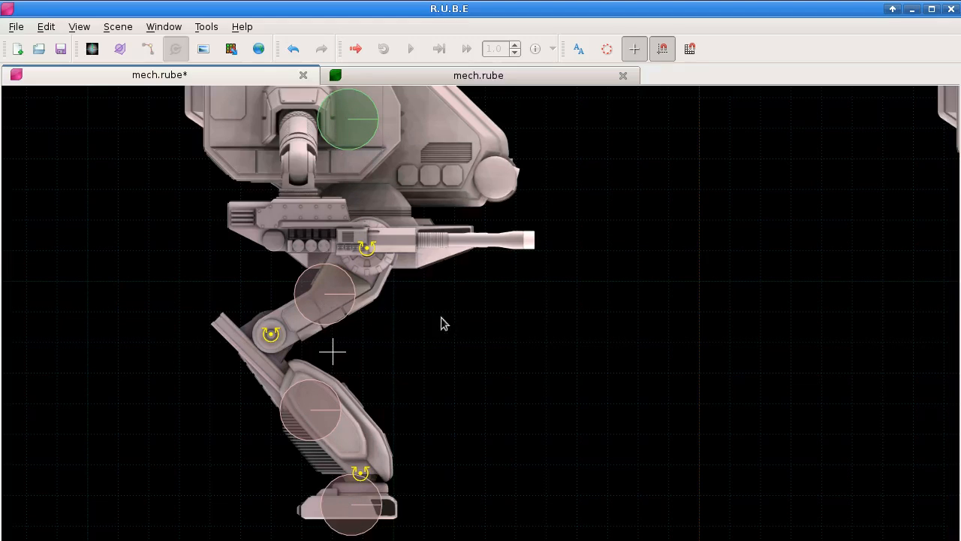
scroll(422, 375, "down", 2)
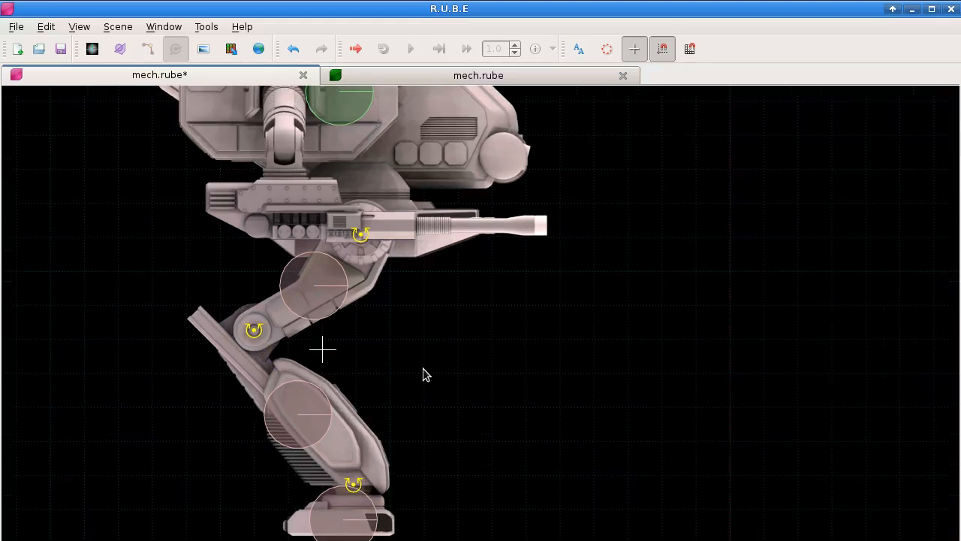
left_click_drag(174, 161, 495, 485)
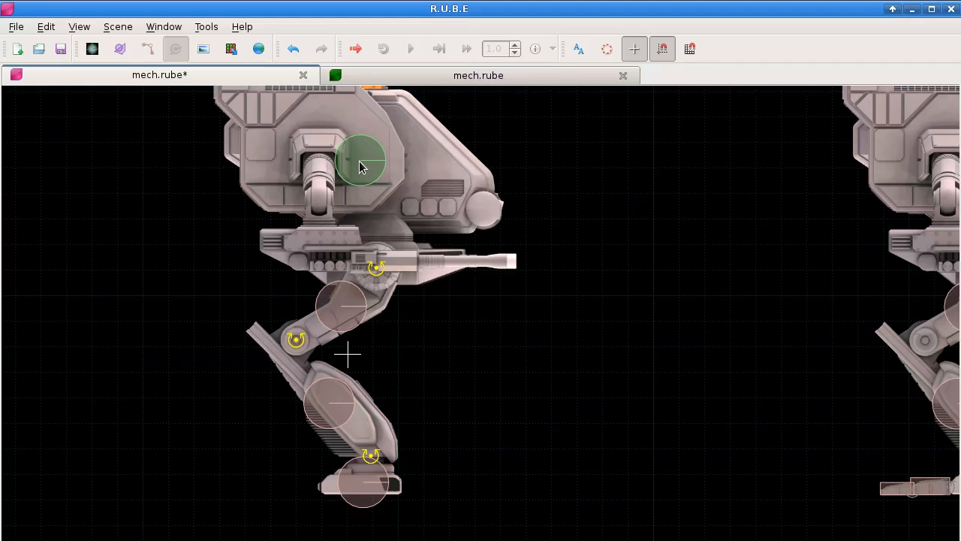
left_click_drag(369, 166, 494, 194)
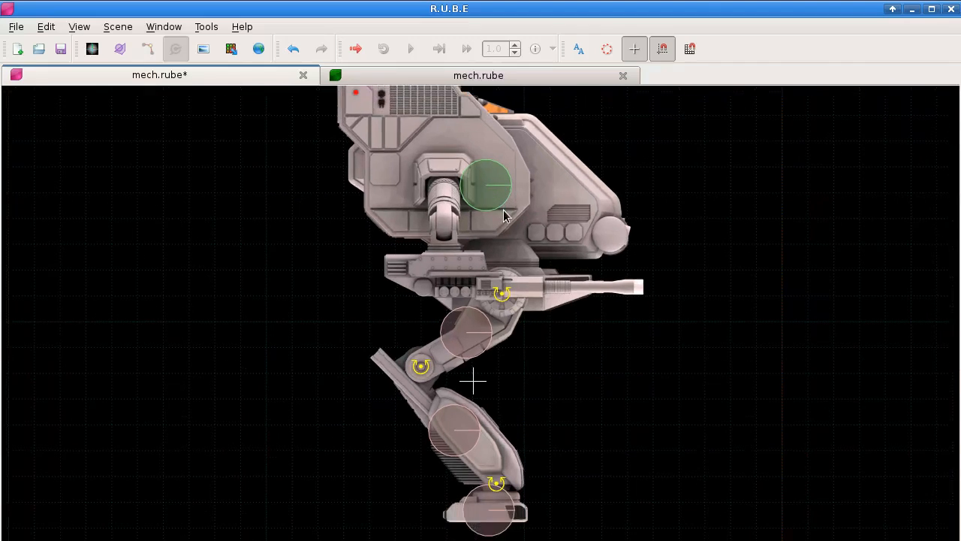
Run a simulation of the scene in an enlarged window and swing the plain-foot mech's leg by its foot.
left_click(622, 75)
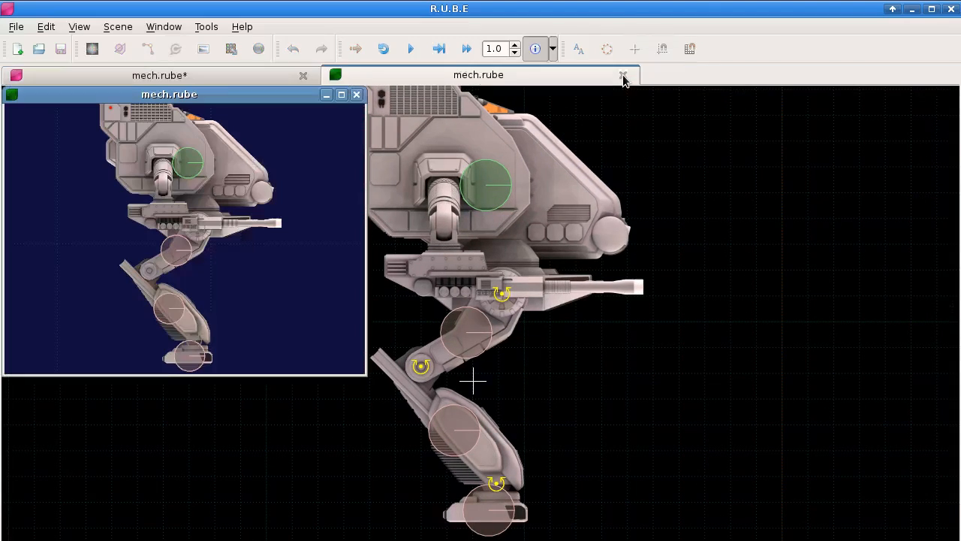
left_click(341, 96)
key("space")
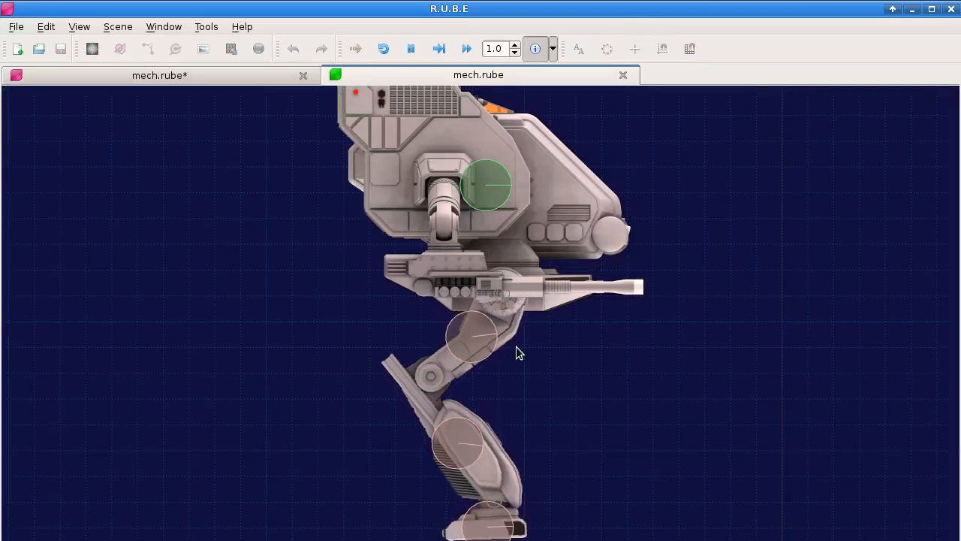
scroll(550, 271, "down", 2)
left_click_drag(525, 335, 506, 416)
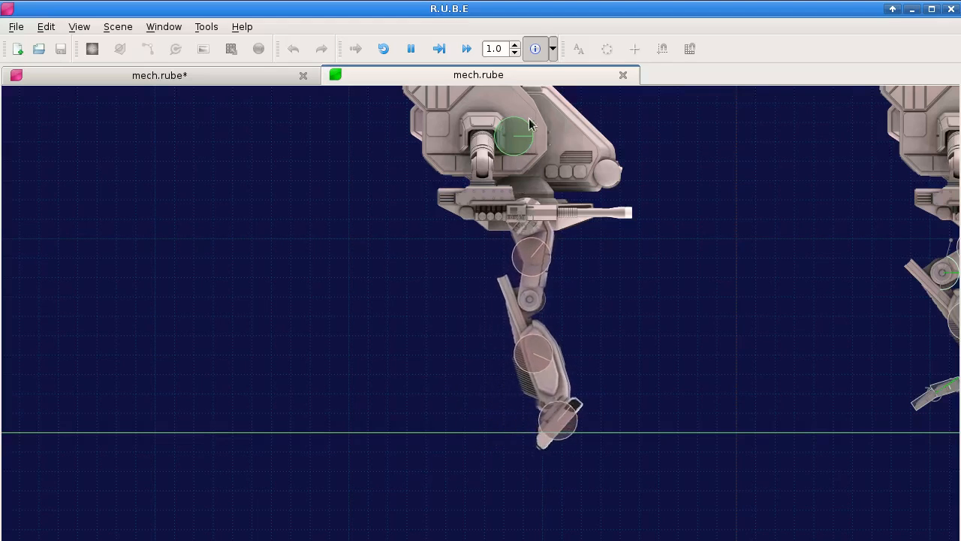
Return to the mech scene and examine the foot with separate toe segments on the second assembly.
left_click(269, 75)
left_click_drag(838, 342, 509, 306)
left_click_drag(459, 274, 427, 221)
left_click_drag(545, 237, 404, 192)
scroll(463, 270, "up", 5)
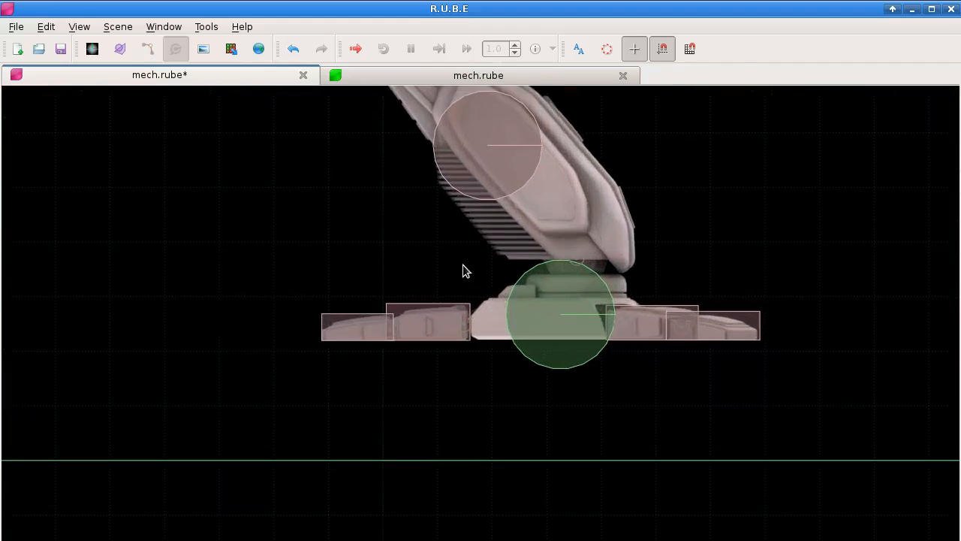
left_click_drag(463, 271, 401, 251)
Go back to the running simulation and pull the front toe segment of the second mech's foot.
left_click(416, 78)
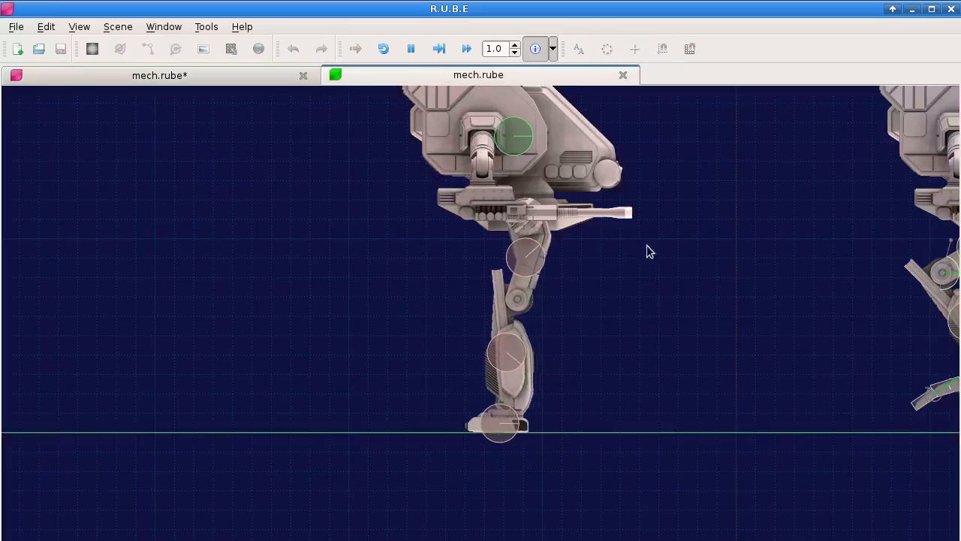
left_click_drag(639, 253, 339, 226)
scroll(661, 359, "up", 3)
scroll(650, 372, "up", 4)
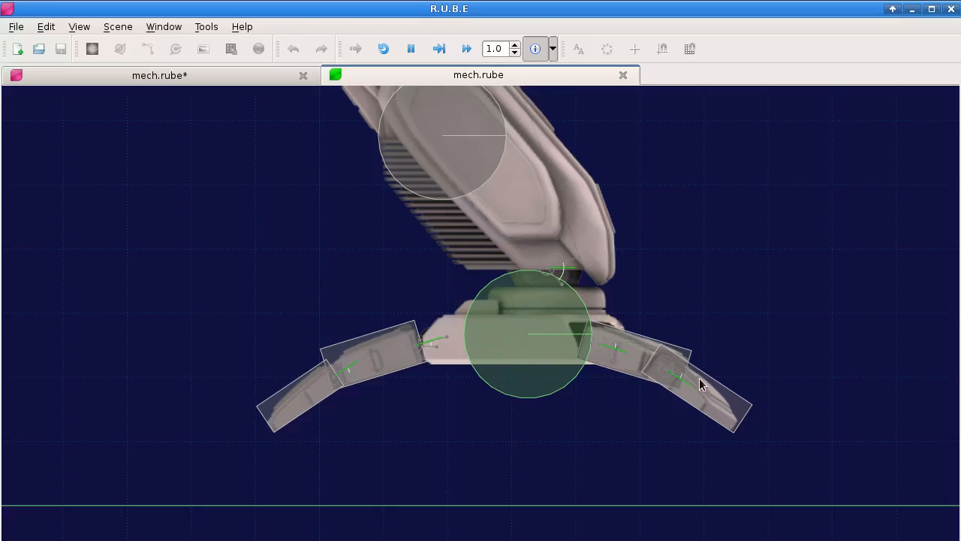
mouse_move(727, 413)
left_mouse_down()
mouse_move(745, 354)
mouse_move(725, 407)
left_mouse_up()
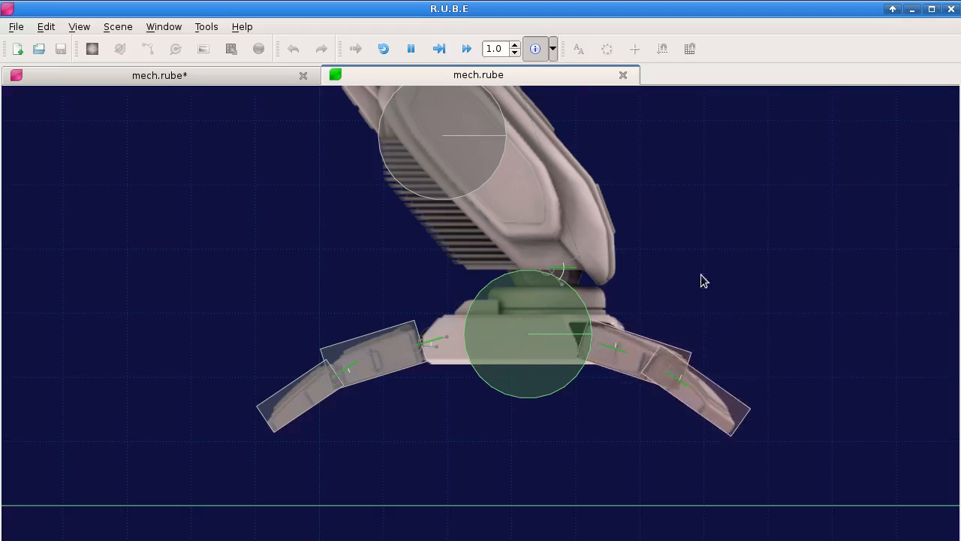
Pull the rear toe segments of the second mech's foot up and down to test their joints.
left_click_drag(353, 359, 345, 212)
left_click_drag(319, 375, 296, 201)
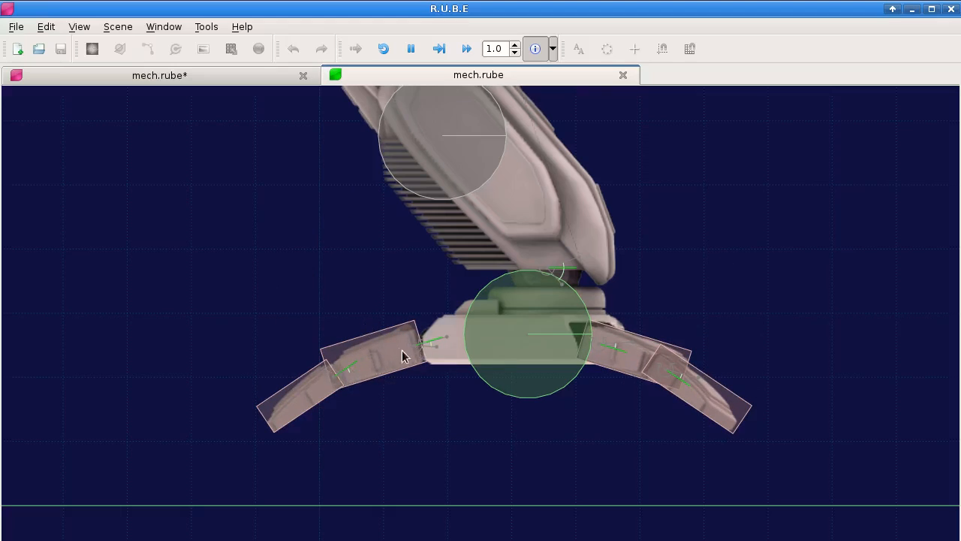
left_click_drag(358, 368, 359, 285)
left_click_drag(335, 369, 259, 214)
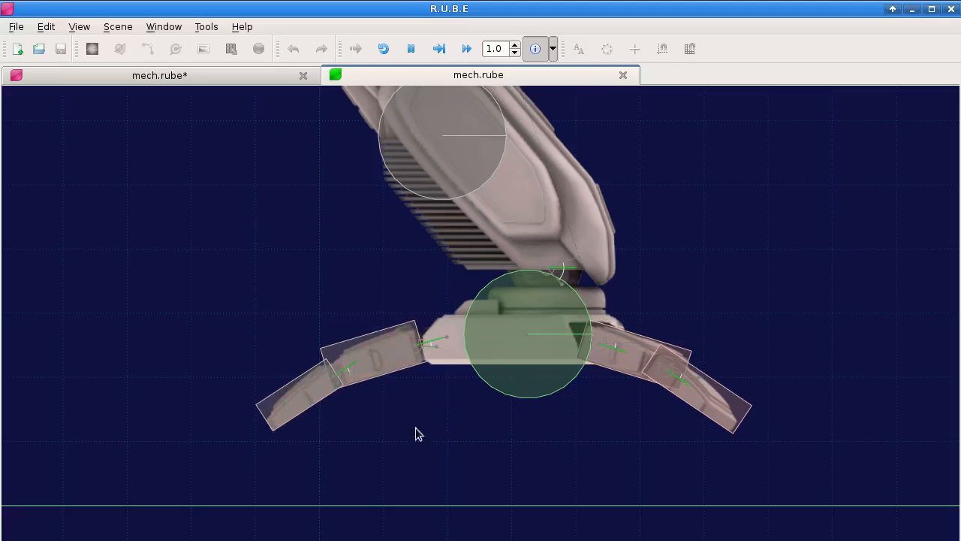
left_click_drag(290, 388, 346, 473)
left_click_drag(313, 397, 323, 348)
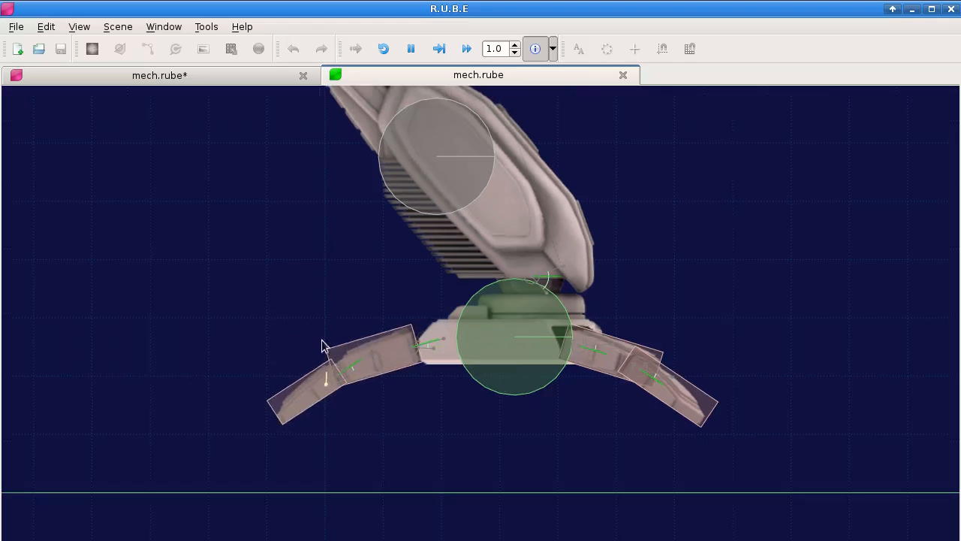
scroll(467, 342, "up", 2)
scroll(467, 342, "down", 5)
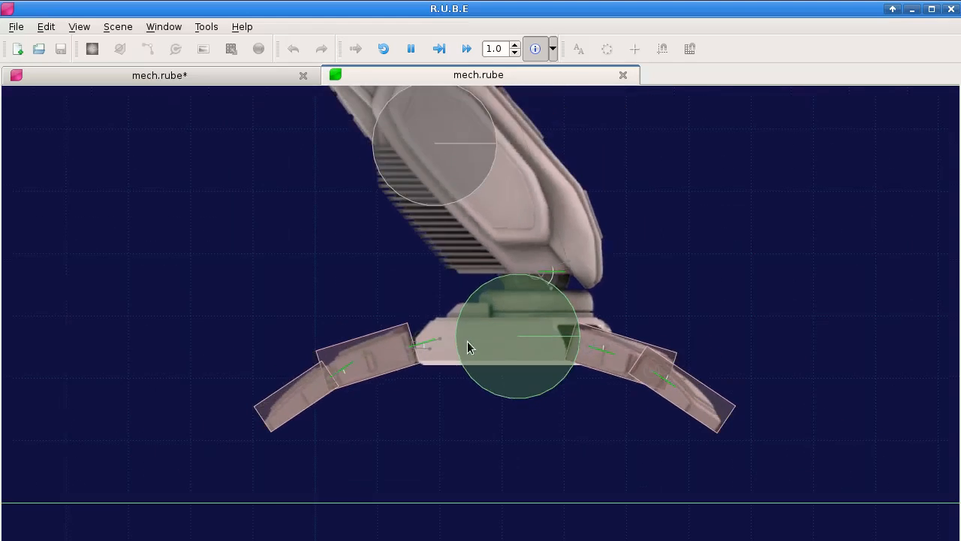
Compare both simulated mech assemblies side by side, return to the mech scene and close the simulation.
left_click_drag(284, 244, 405, 381)
scroll(405, 381, "down", 3)
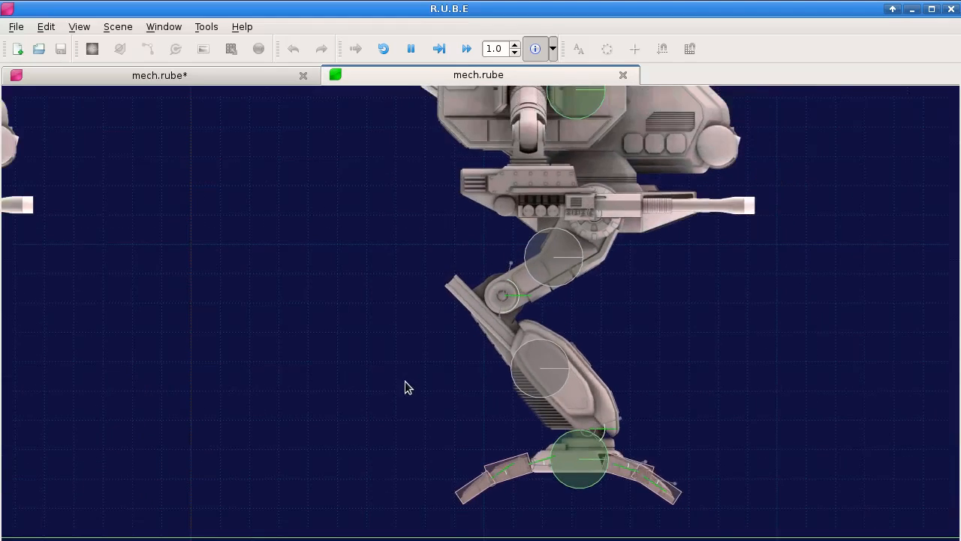
left_click_drag(216, 337, 470, 336)
scroll(469, 338, "down", 1)
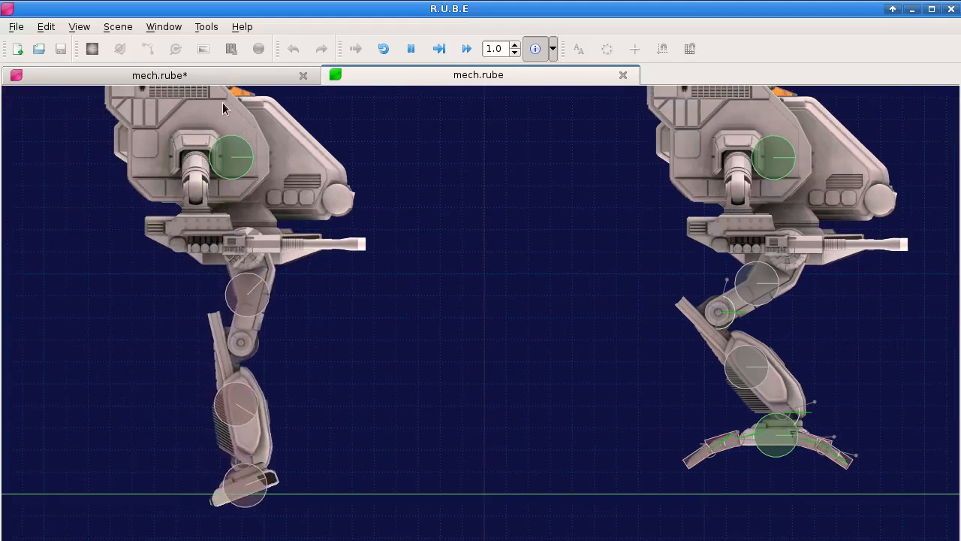
left_click(200, 77)
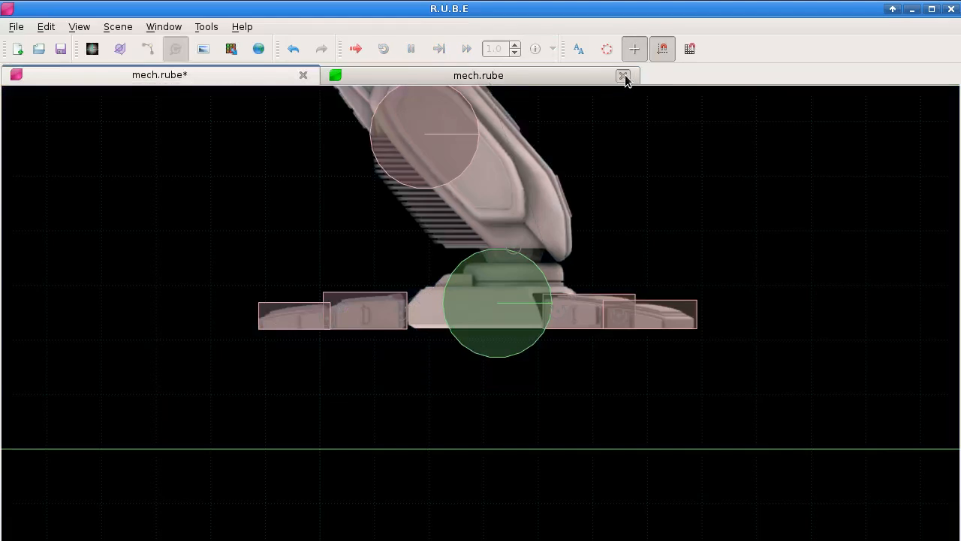
left_click(625, 76)
Locate the box-and-wheel rig joined to the mech artwork and examine the complete linkage.
scroll(523, 405, "down", 5)
left_click_drag(533, 421, 501, 221)
left_click_drag(554, 407, 526, 198)
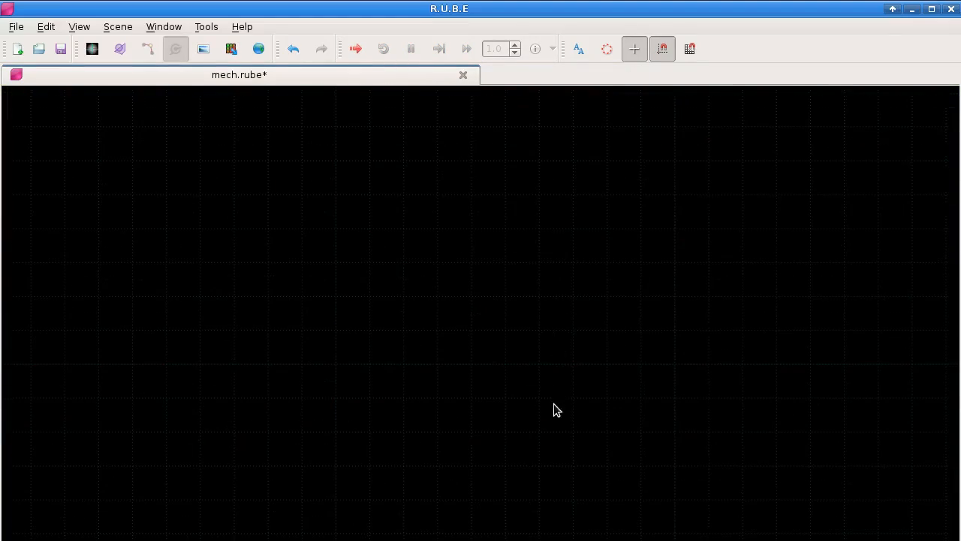
left_click_drag(591, 432, 571, 265)
scroll(571, 265, "down", 6)
left_click_drag(563, 369, 712, 169)
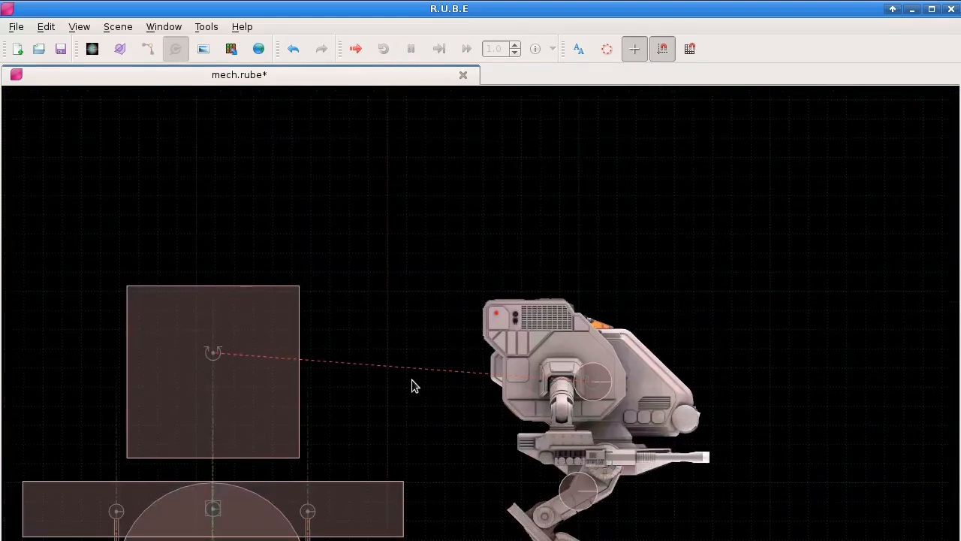
left_click_drag(413, 379, 512, 209)
scroll(513, 248, "up", 1)
scroll(513, 248, "down", 1)
left_click_drag(514, 253, 526, 255)
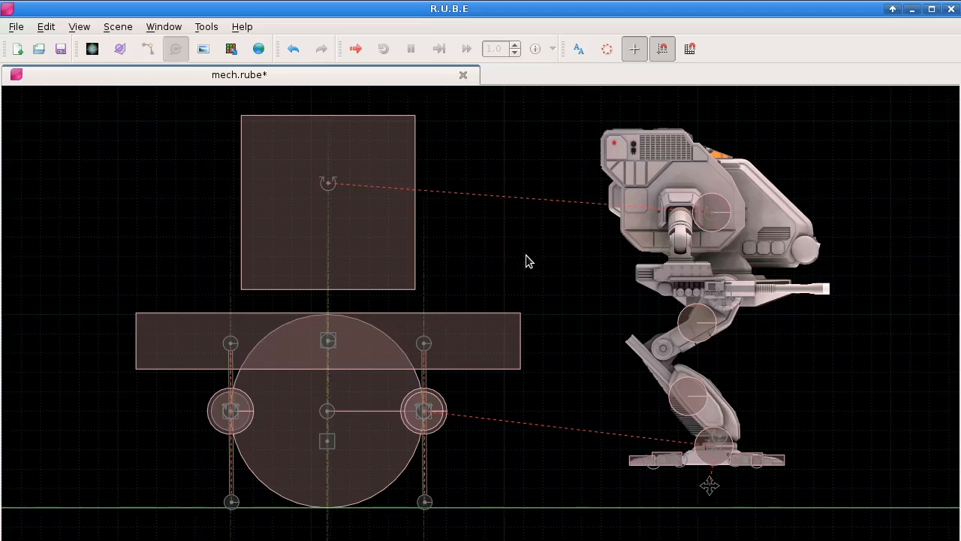
left_click_drag(545, 265, 542, 264)
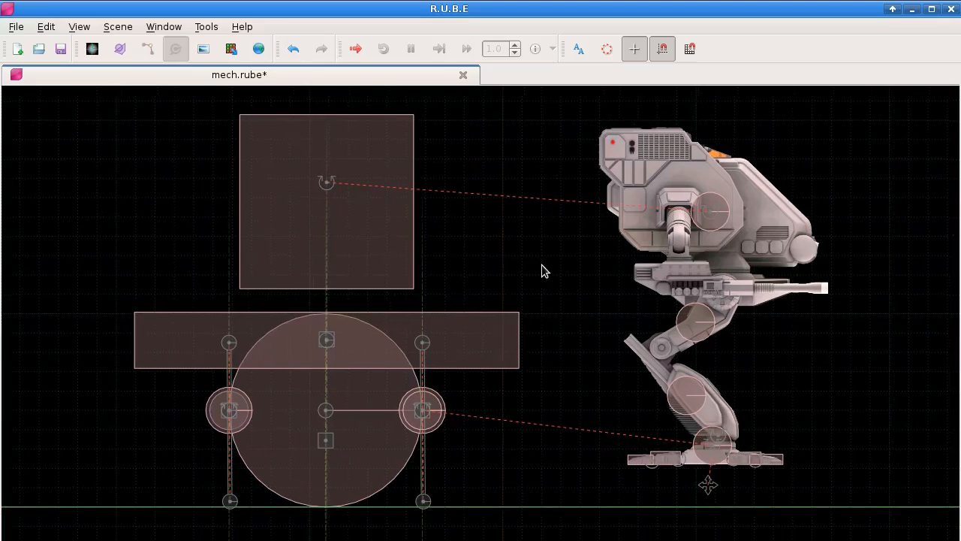
Inspect the joint linking the box to the torso, and the joints tying the foot to the rig's circle and box.
left_click(710, 210)
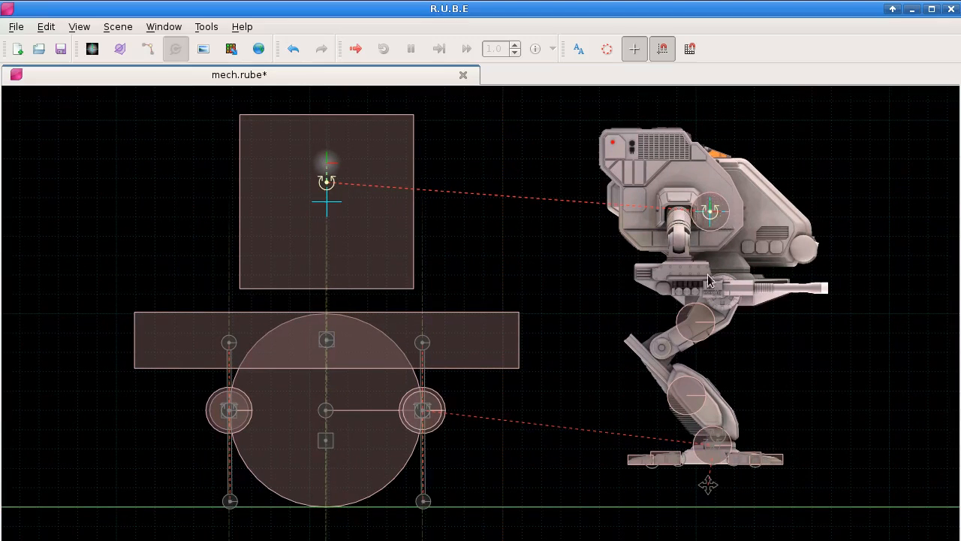
left_click(698, 335)
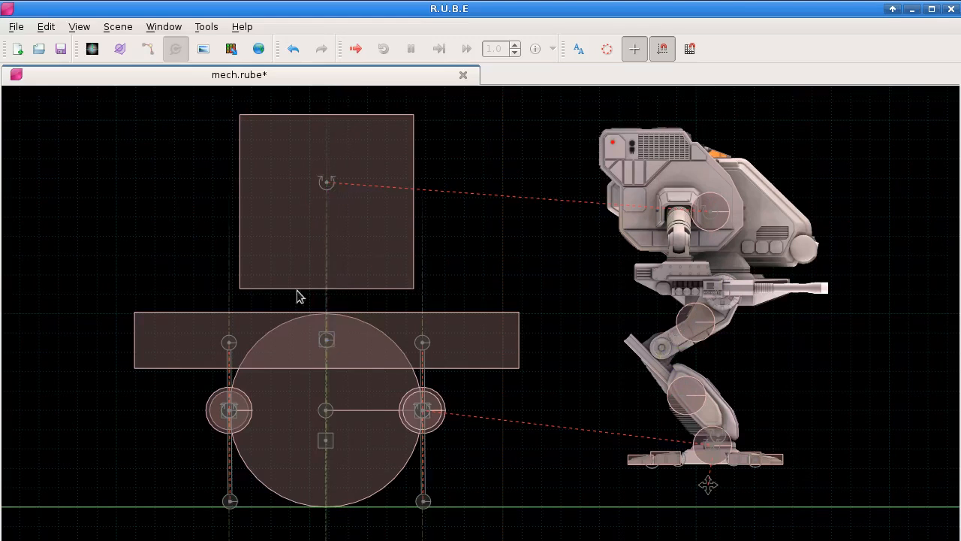
left_click_drag(519, 275, 503, 276)
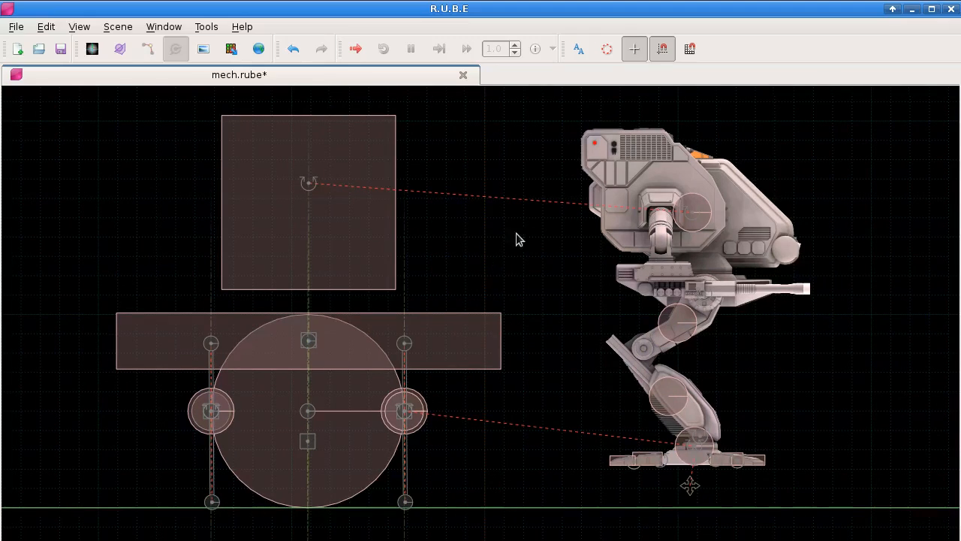
mouse_move(693, 216)
mouse_move(693, 449)
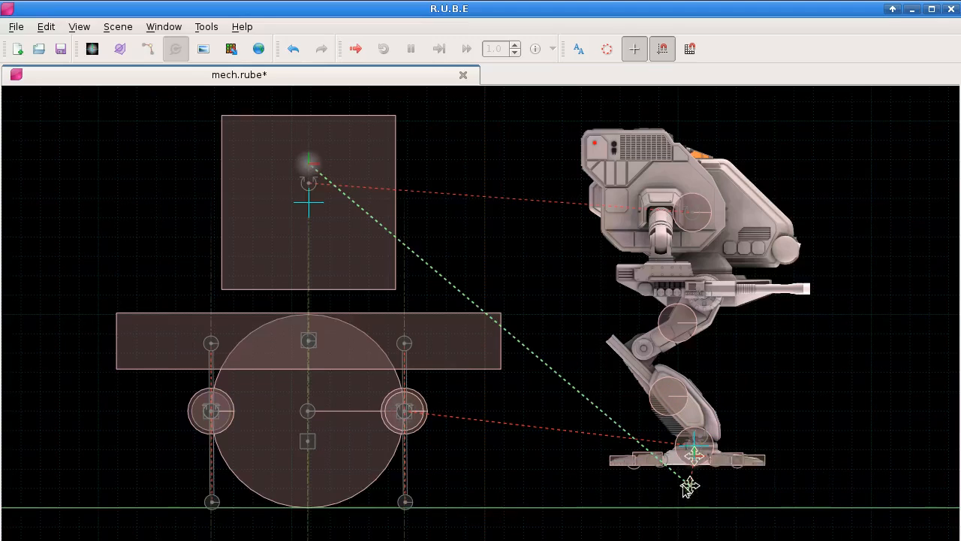
mouse_move(630, 486)
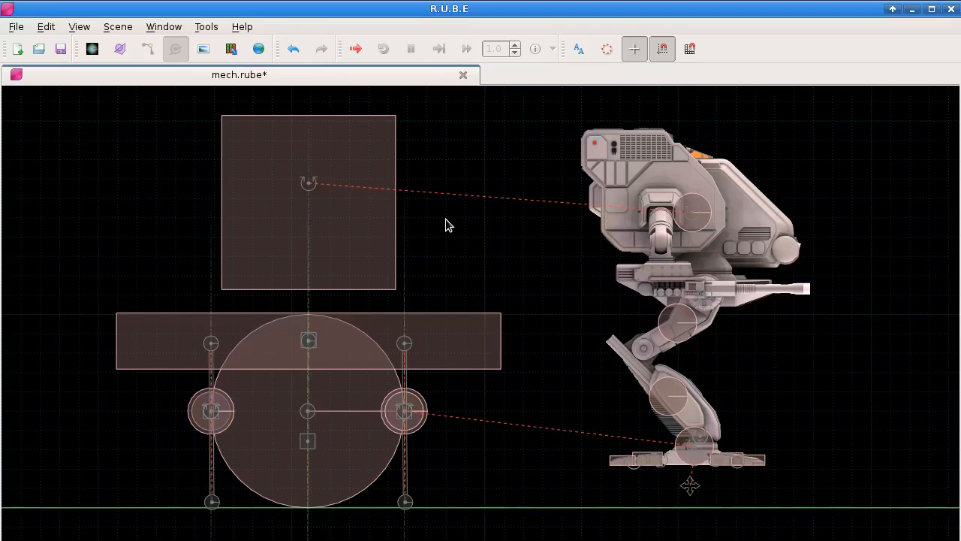
Start a new simulation in an enlarged window and advance it step by step to follow the artwork moving onto the rolling rig.
key("ctrl+space")
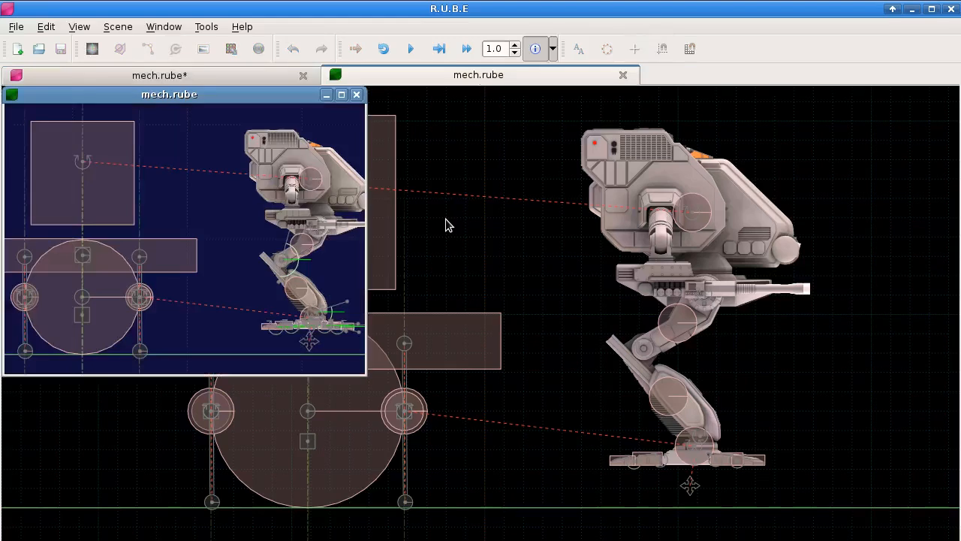
left_click(342, 96)
scroll(450, 218, "down", 3)
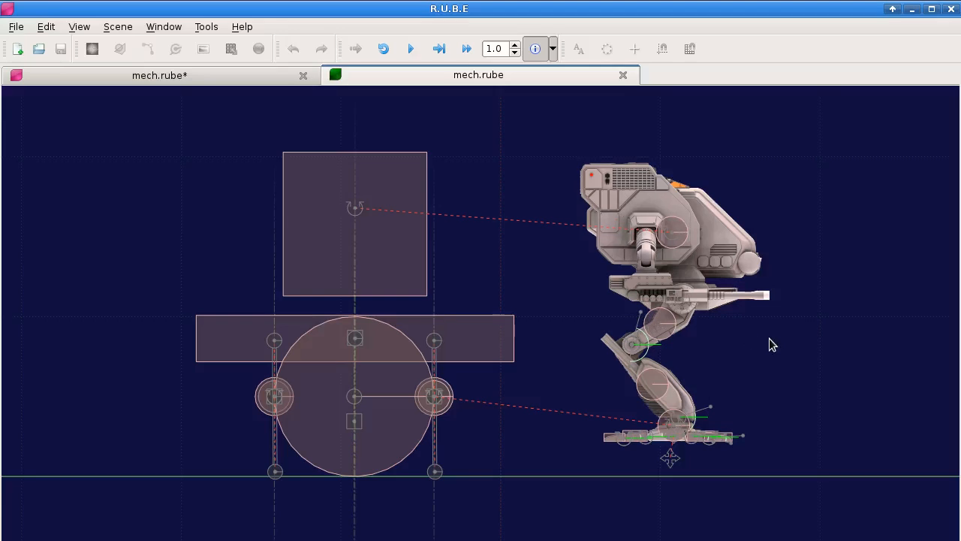
key("s")
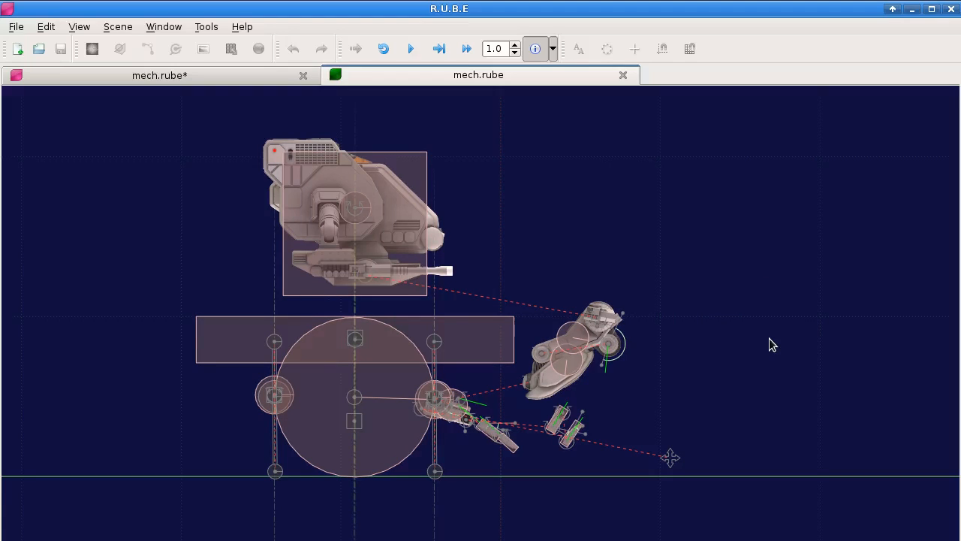
key("s")
key("s")
key("s")
key("s")
key("s")
key("s")
key("s")
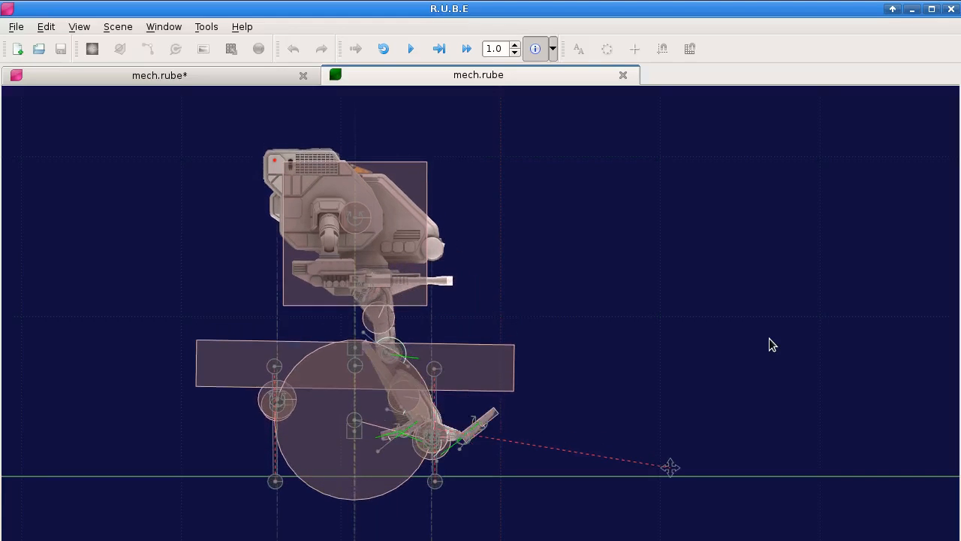
key("s")
key("s")
key("s")
key("s")
key("s")
key("s")
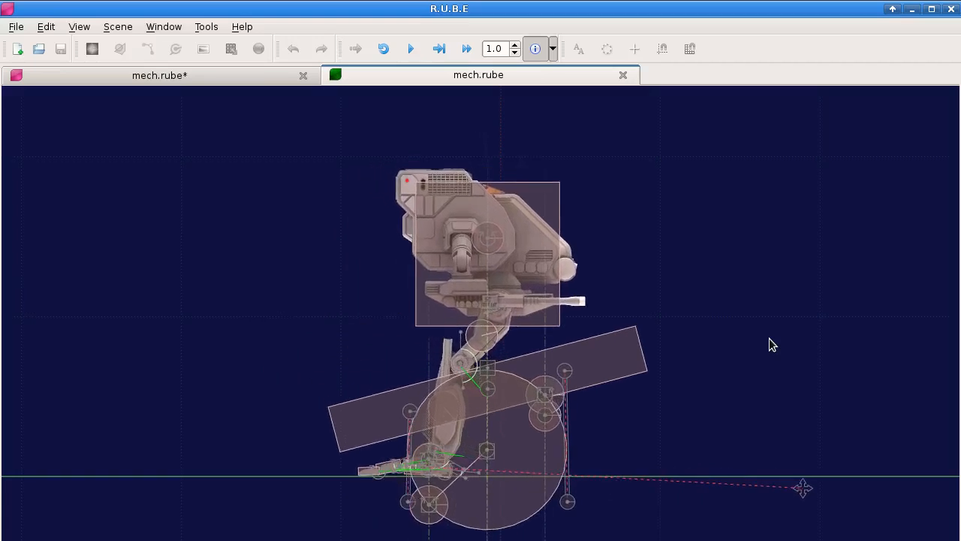
Resume the simulation and follow the mech's leg and foot as the wheel rolls through several strides.
left_click_drag(786, 376, 414, 332)
key("space")
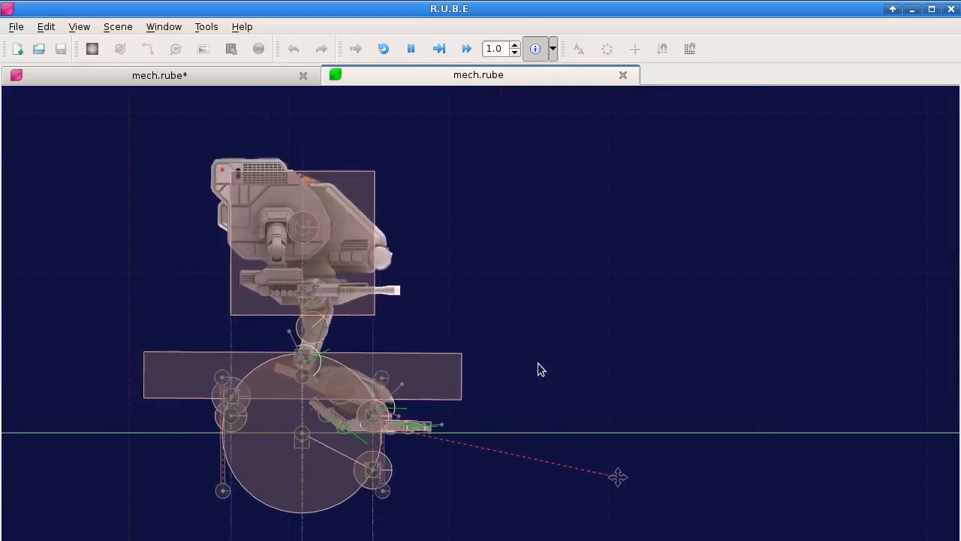
left_click_drag(696, 449, 505, 408)
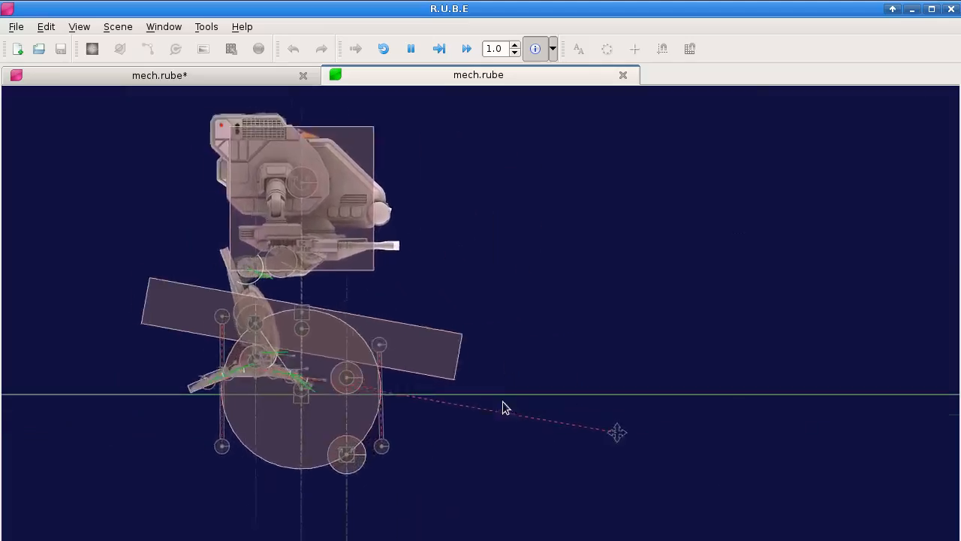
scroll(595, 416, "up", 4)
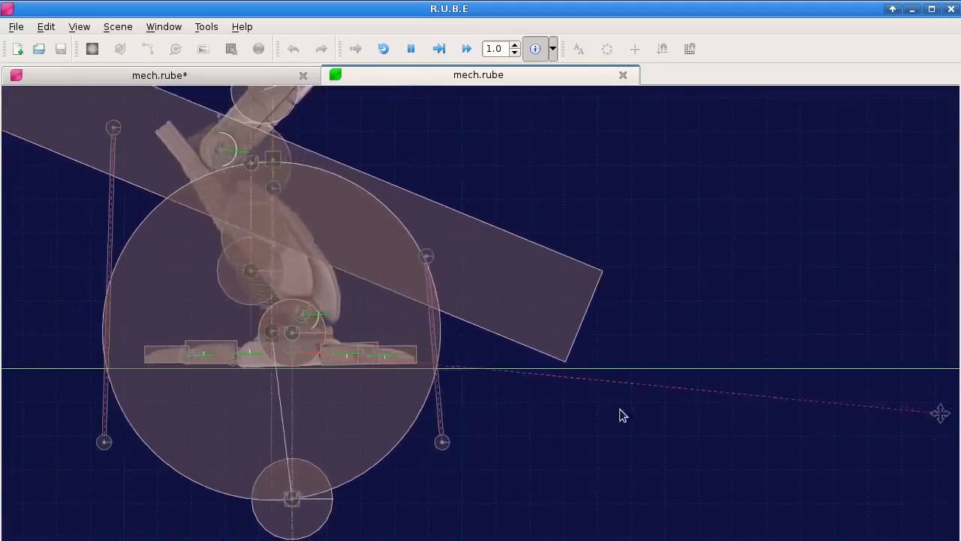
left_click_drag(808, 370, 291, 391)
Pause and resume the walk to examine the foot and its linkage close up.
scroll(655, 398, "up", 1)
key("p")
scroll(598, 410, "down", 4)
left_click_drag(603, 422, 450, 413)
key("p")
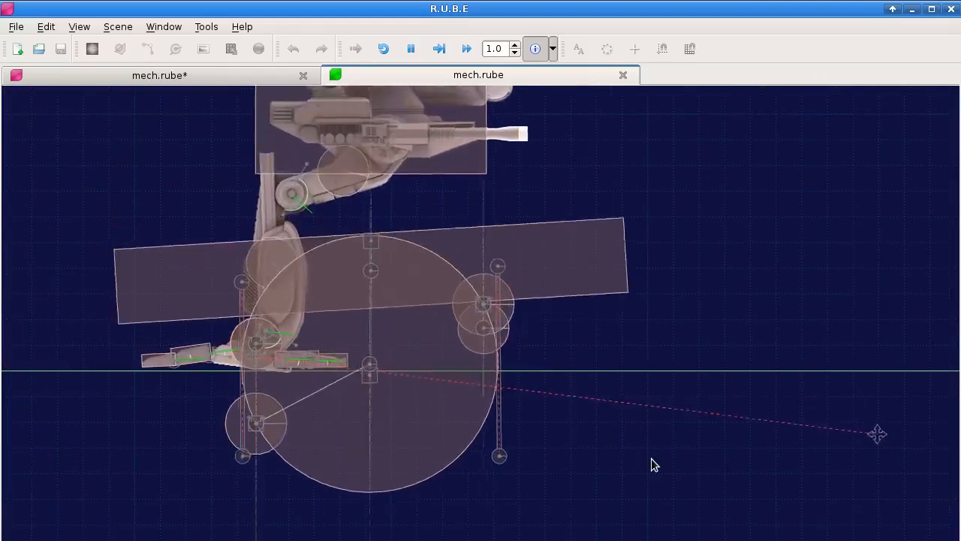
key("p")
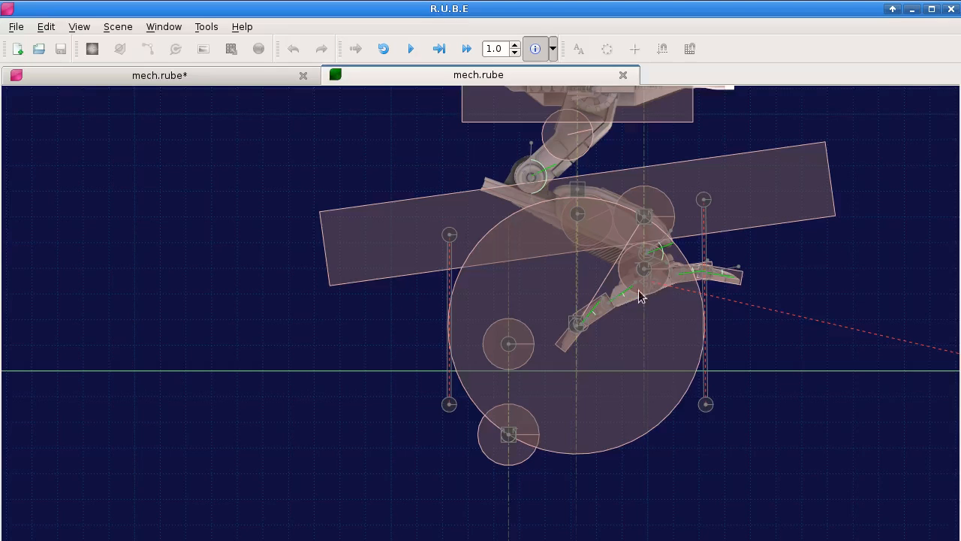
Play the walk in short bursts with the torso in view to study how the foot swings forward and lands.
left_click_drag(646, 332, 281, 365)
scroll(278, 365, "down", 4)
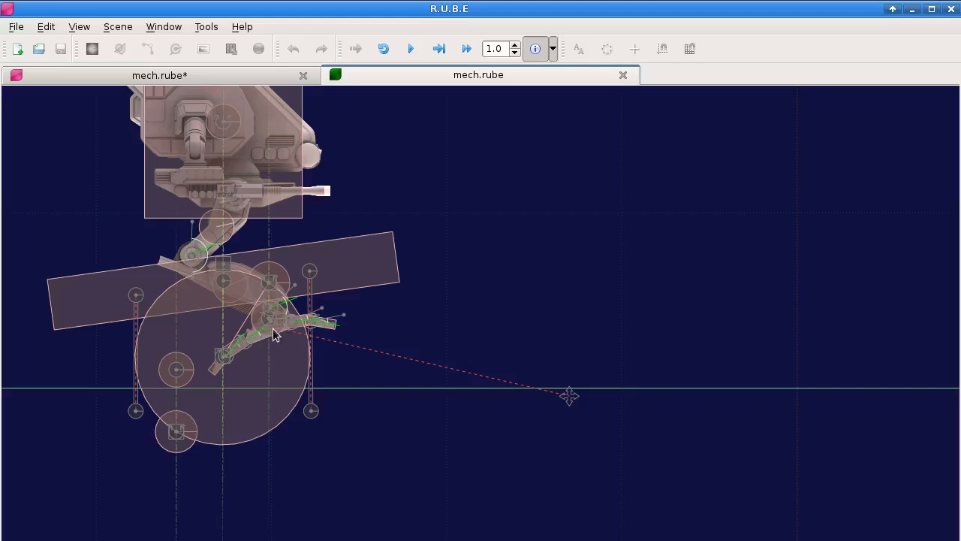
key("p")
key("p")
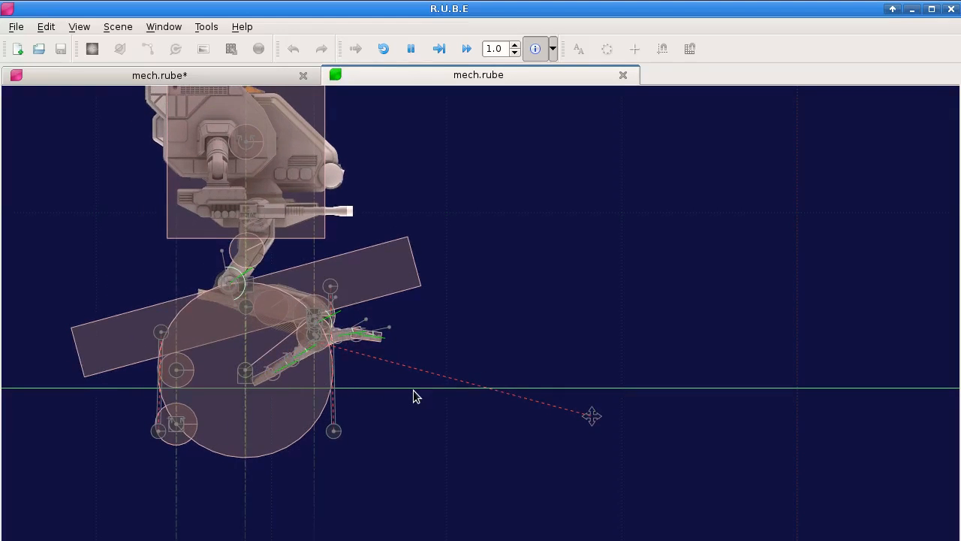
key("p")
key("p")
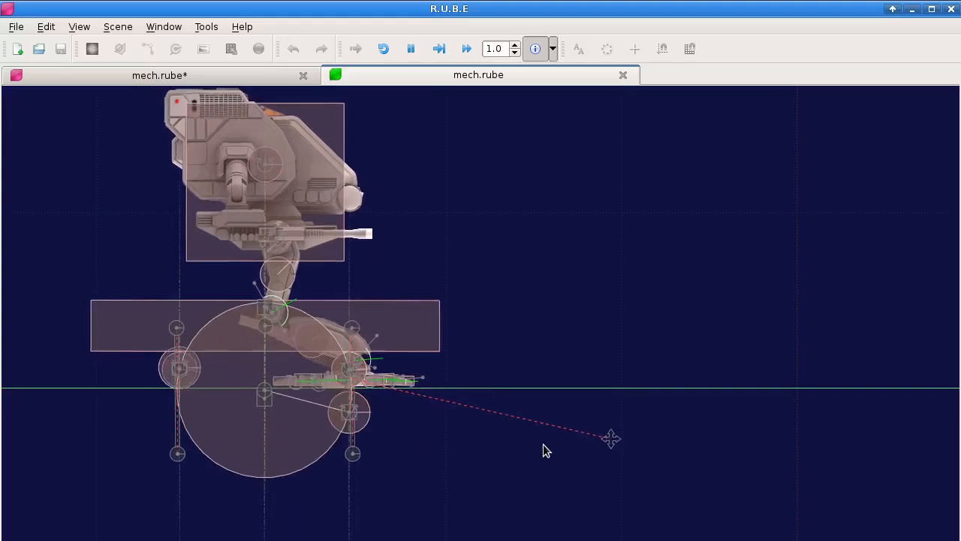
key("p")
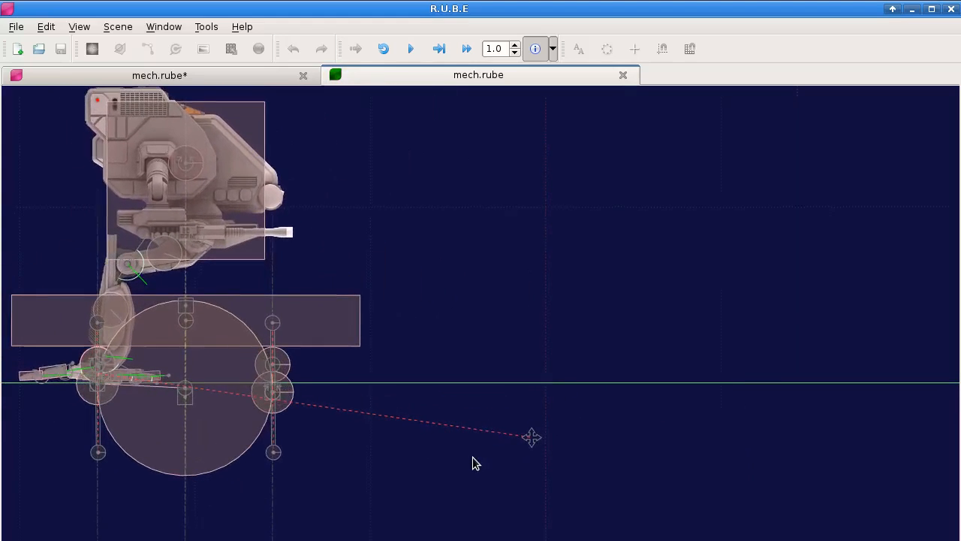
Advance the simulation frame by frame to examine how the rig's small circles, tilting bar and foot move through a stride.
key("p")
key("p")
scroll(268, 413, "up", 3)
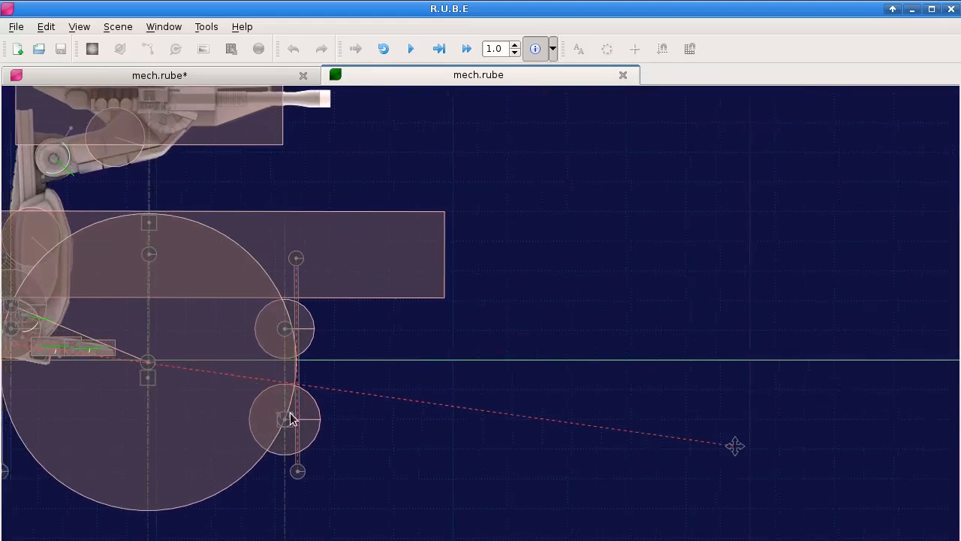
left_click_drag(282, 414, 304, 418)
key("o")
key("o")
key("o")
key("o")
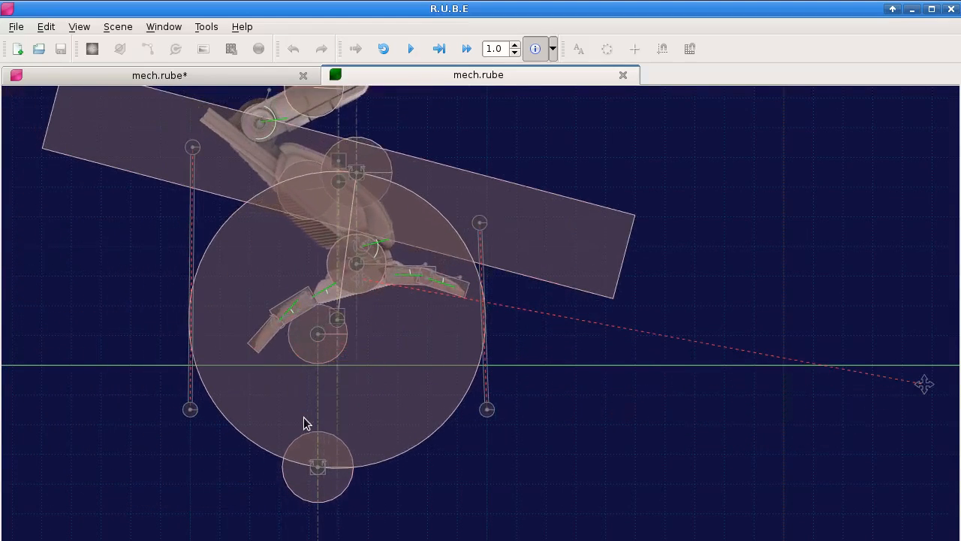
key("o")
key("o")
key("o")
key("o")
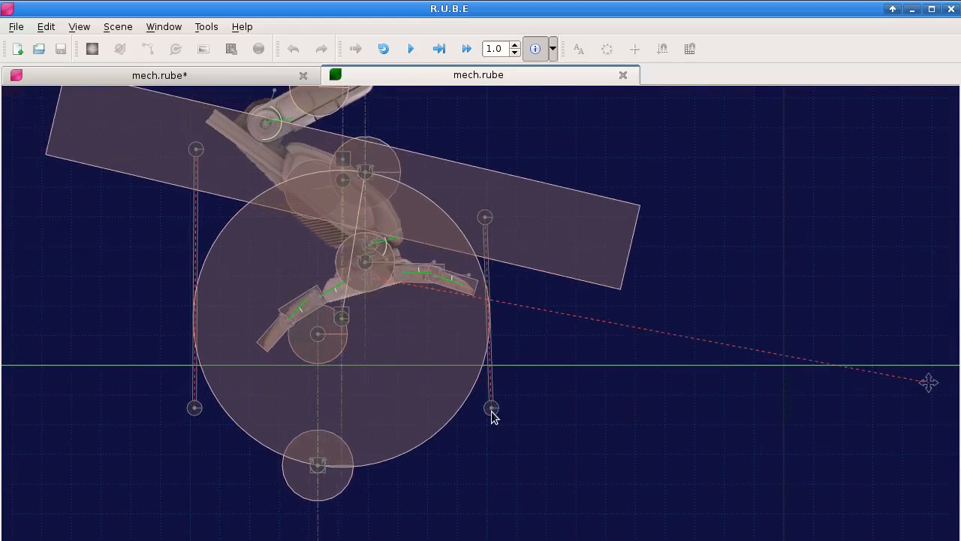
key("o")
key("o")
key("o")
key("o")
key("o")
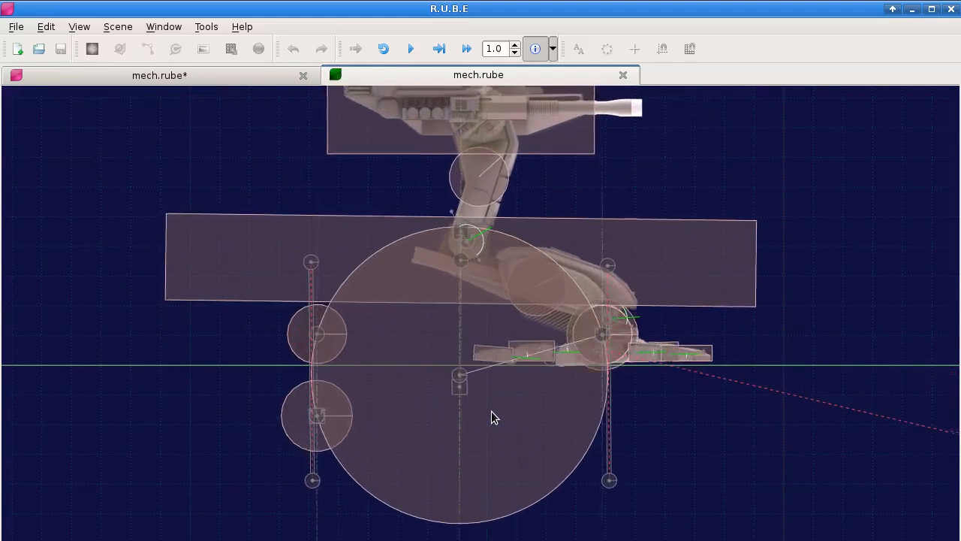
key("o")
key("o")
key("o")
key("o")
key("o")
key("o")
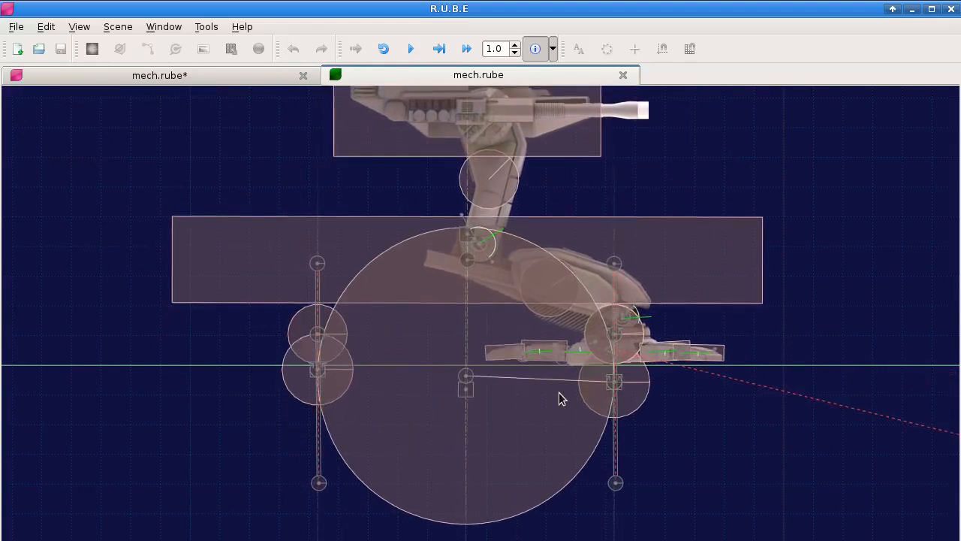
key("o")
key("o")
key("o")
key("o")
key("o")
key("o")
key("o")
key("o")
Let the walk run on with the whole mech in view, pause it and reset the simulation to its start.
scroll(559, 398, "down", 7)
key("p")
left_click_drag(443, 302, 275, 343)
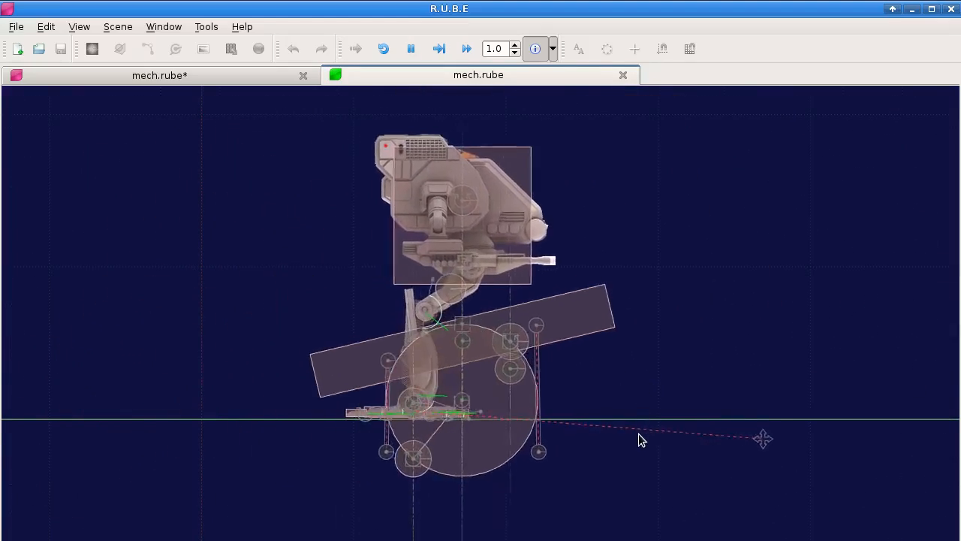
key("p")
scroll(640, 440, "down", 3)
left_click_drag(401, 346, 676, 292)
key("r")
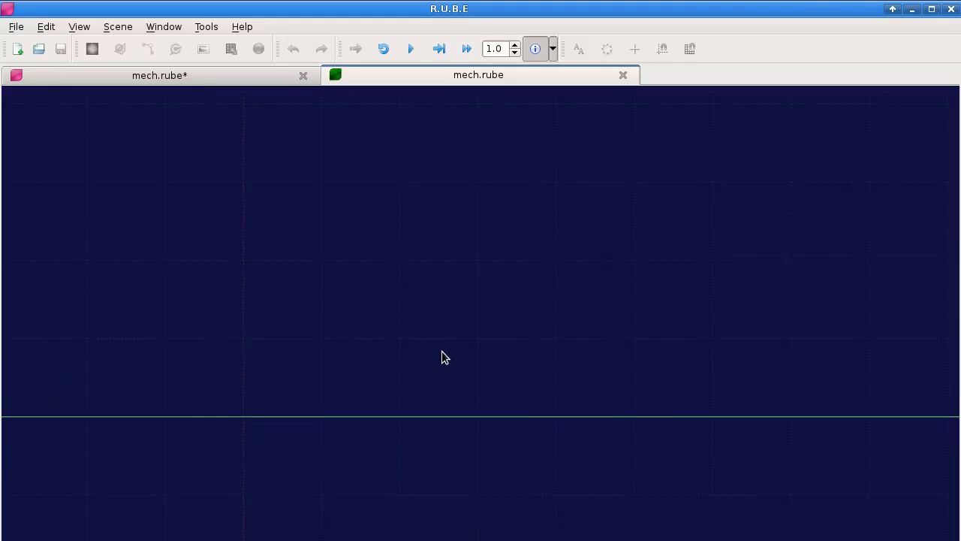
Replay the simulation from its start to watch the artwork snap onto the rig, and close the simulation.
scroll(515, 345, "up", 1)
left_click_drag(224, 341, 475, 331)
scroll(515, 340, "up", 3)
key("p")
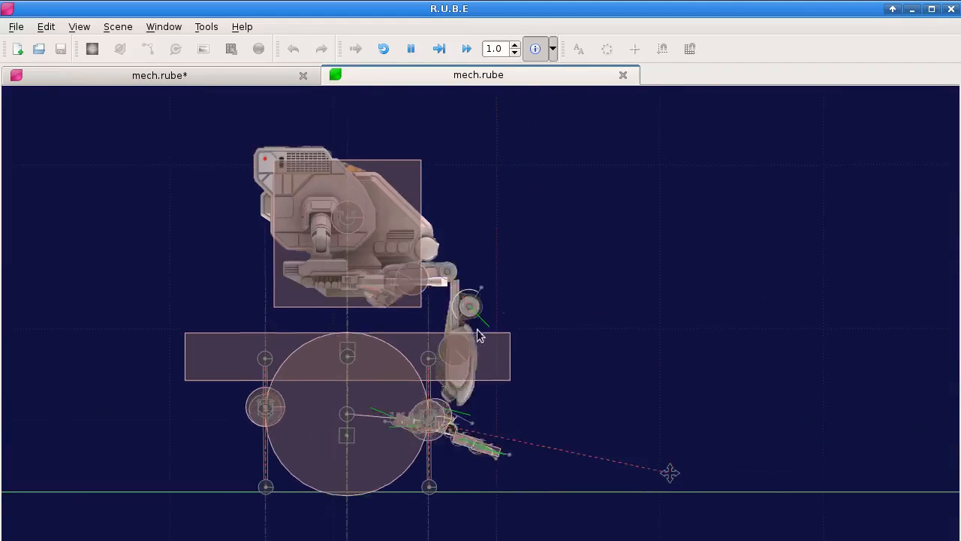
key("p")
left_click(623, 75)
Compare the two-legged rig in the mech scene with the single-legged one, returning to the single-legged rig.
scroll(539, 358, "down", 2)
mouse_move(513, 512)
left_mouse_down()
mouse_move(516, 325)
mouse_move(529, 224)
left_mouse_up()
left_click_drag(519, 458, 507, 227)
left_click_drag(504, 369, 499, 163)
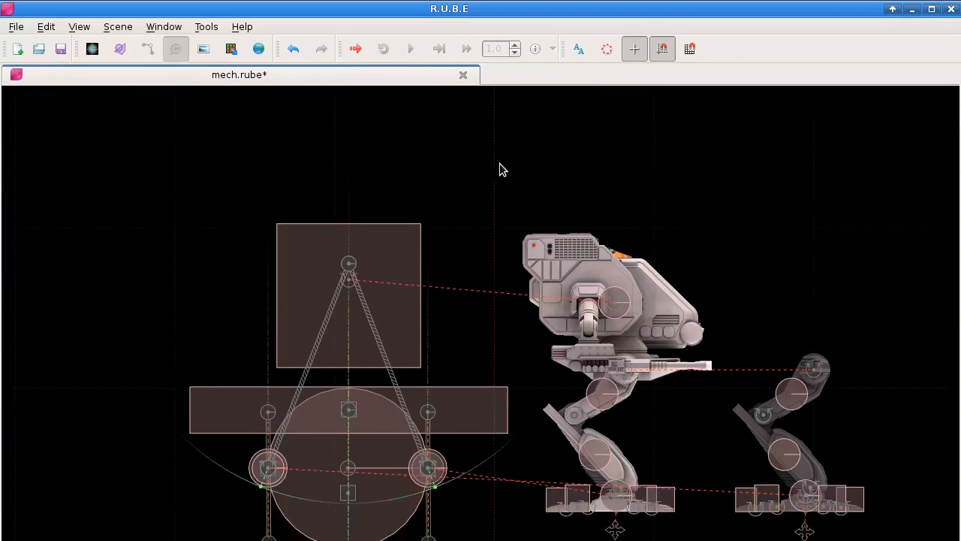
left_click_drag(481, 254, 443, 366)
scroll(470, 167, "up", 1)
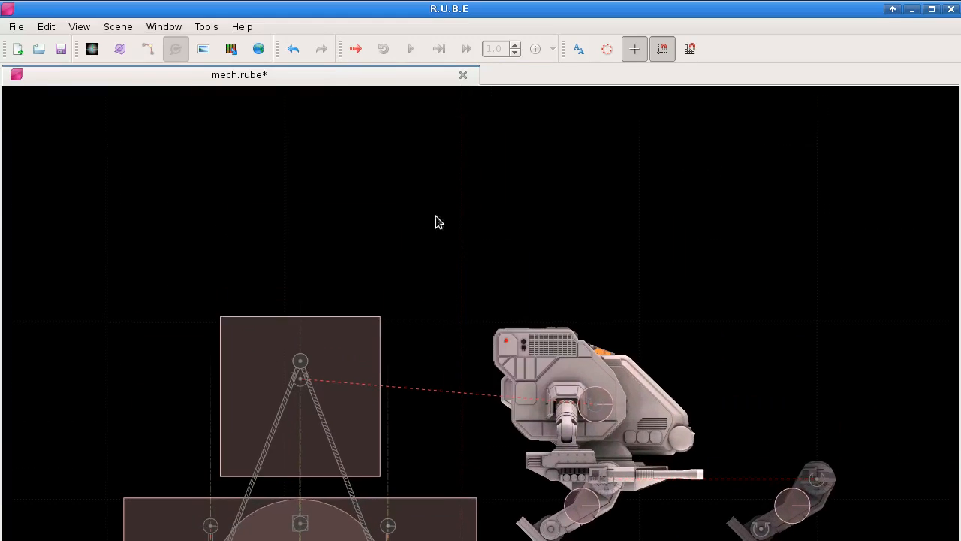
left_click_drag(436, 201, 434, 428)
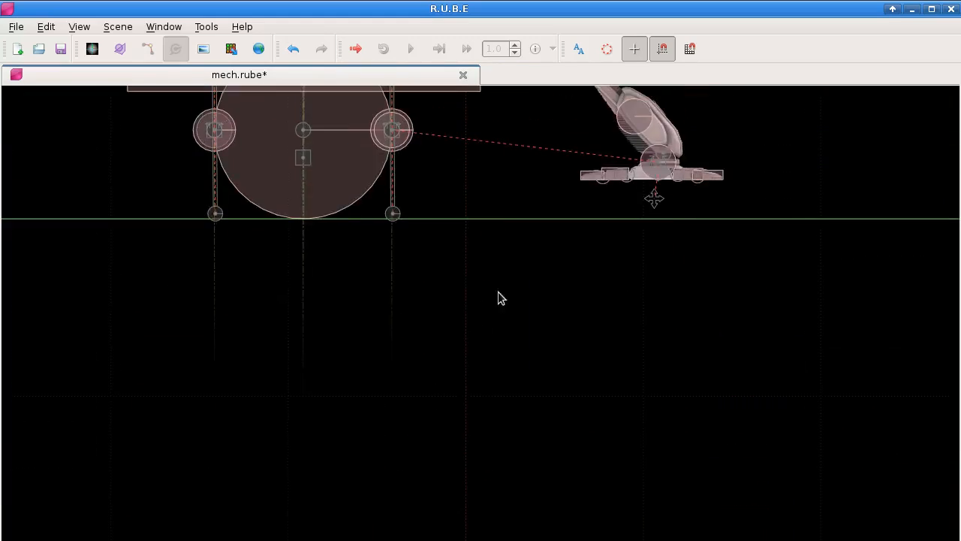
left_click_drag(500, 292, 484, 505)
left_click_drag(493, 275, 501, 404)
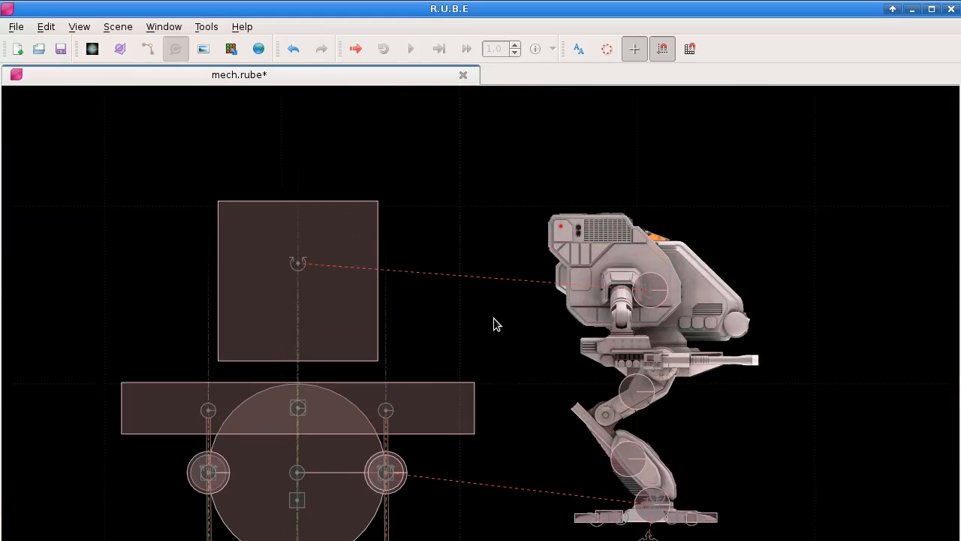
left_click_drag(494, 318, 482, 218)
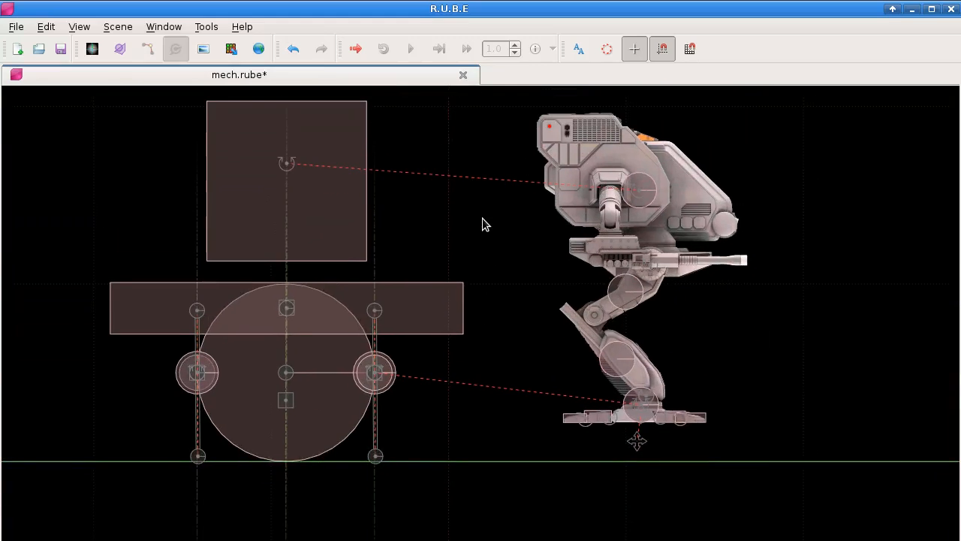
Start a new simulation of the single-legged mech, pause it during the walk and hide the joints.
key("ctrl+r")
left_click(343, 96)
key("space")
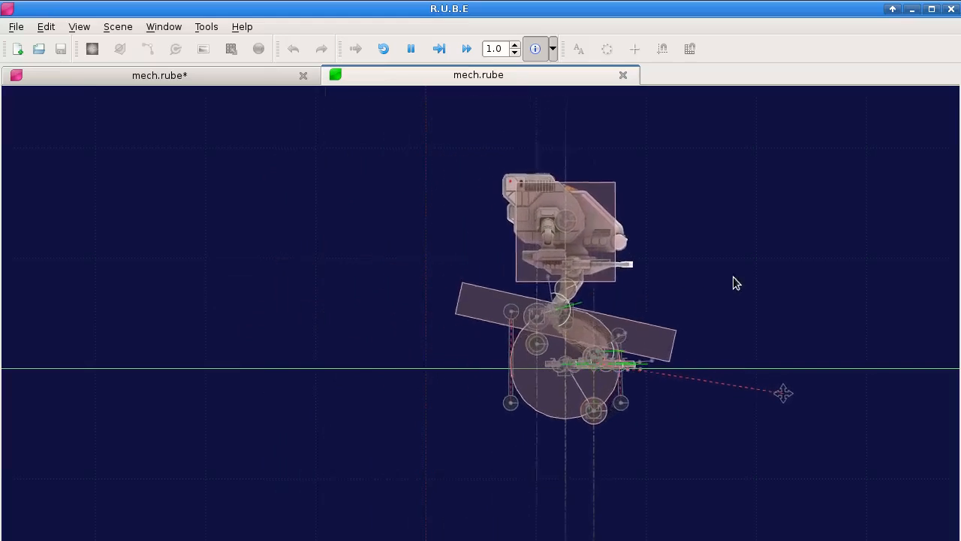
key("space")
left_click(552, 50)
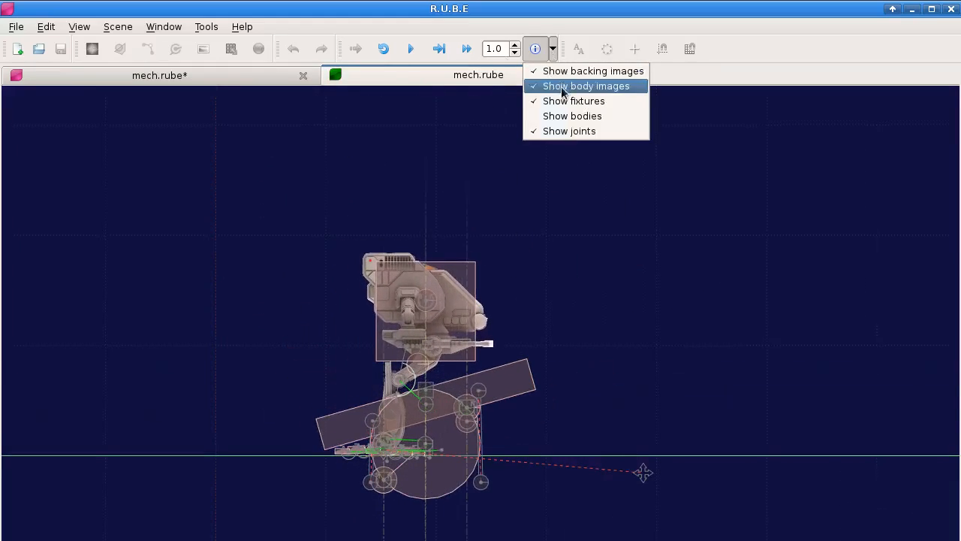
left_click(569, 130)
Lift the simulated mech off the ground by its torso, watch the leg parts follow the rig without joints shown, and close the simulation.
key("space")
left_click_drag(432, 314, 453, 160)
key("space")
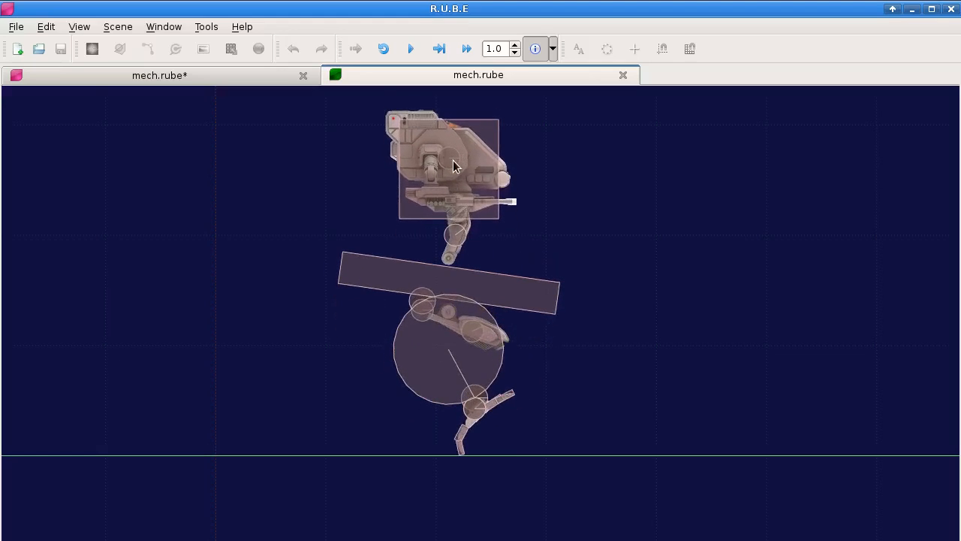
scroll(449, 333, "up", 3)
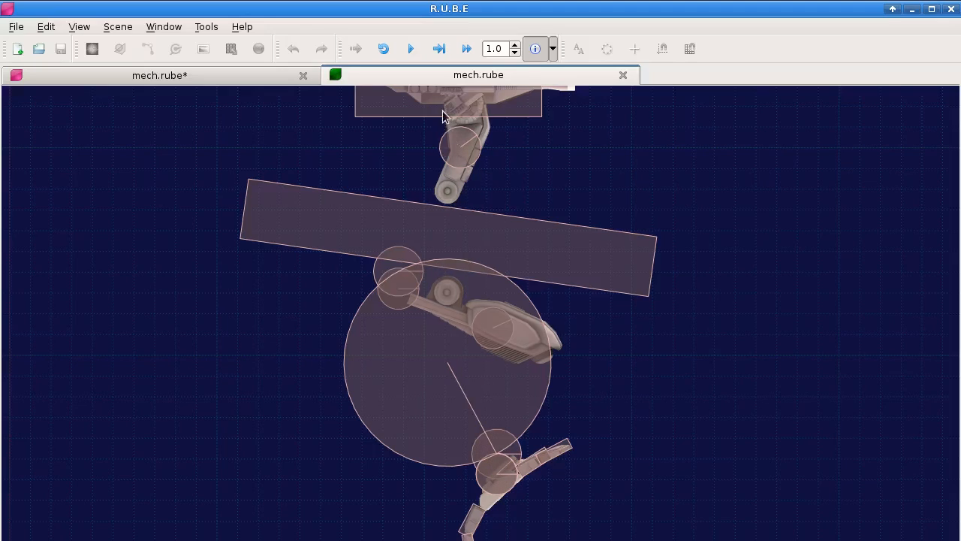
scroll(485, 349, "down", 1)
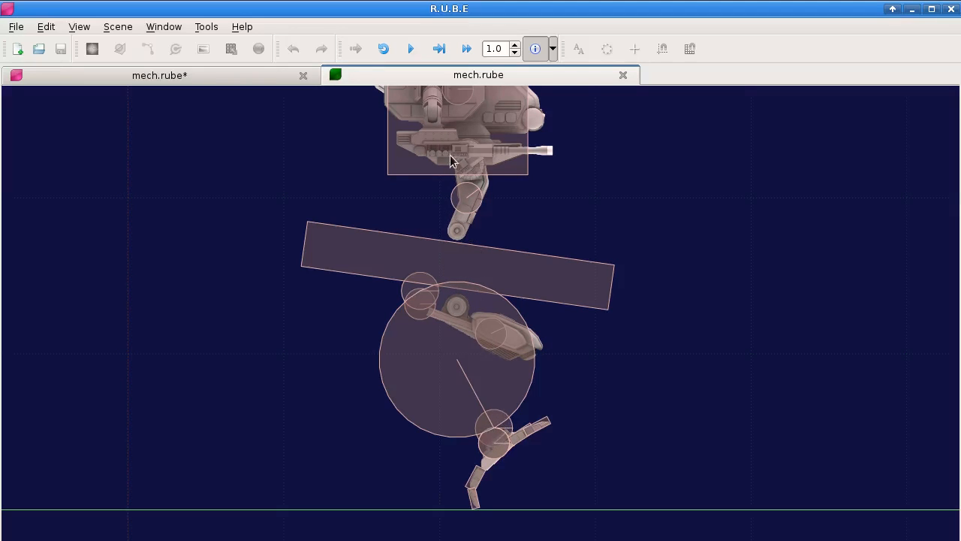
key("space")
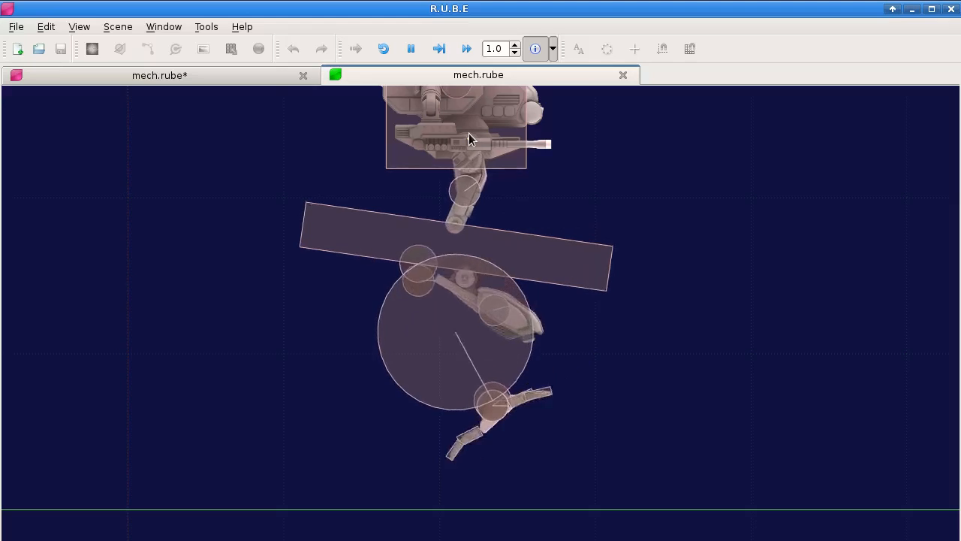
key("space")
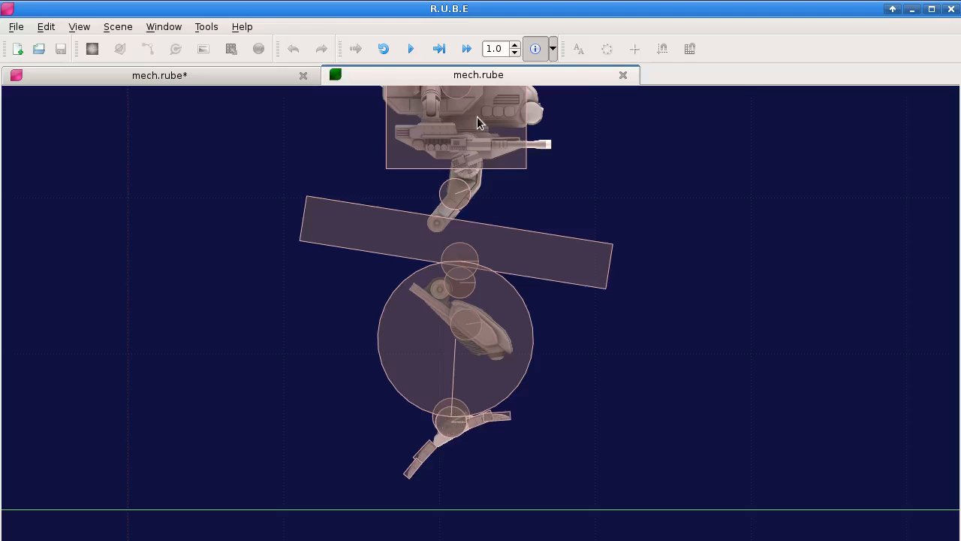
left_click(622, 75)
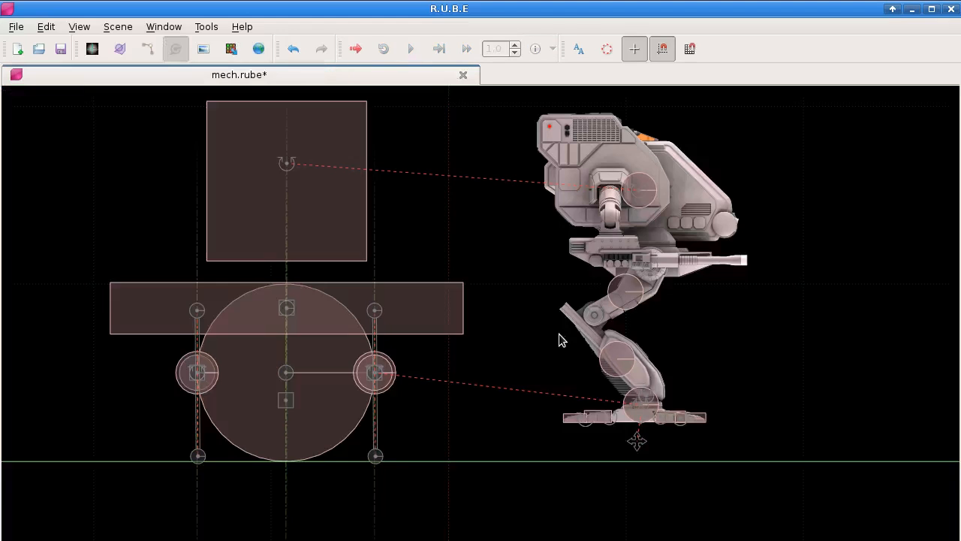
Locate the two-legged rig in the scene and examine how its torso and both legs are joined.
left_click_drag(413, 476, 481, 101)
left_click_drag(451, 420, 507, 71)
mouse_move(459, 300)
left_mouse_down()
mouse_move(474, 233)
mouse_move(494, 204)
left_mouse_up()
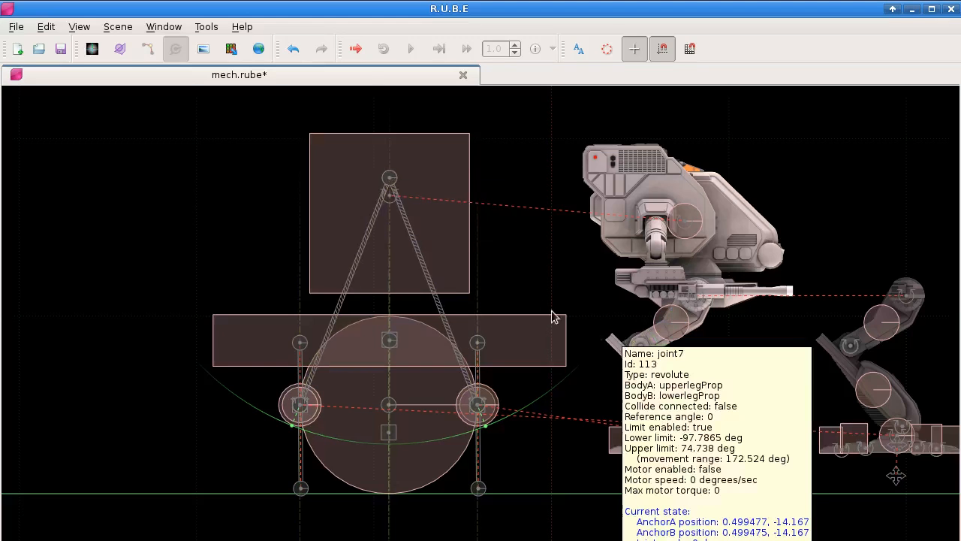
left_click_drag(726, 381, 502, 361)
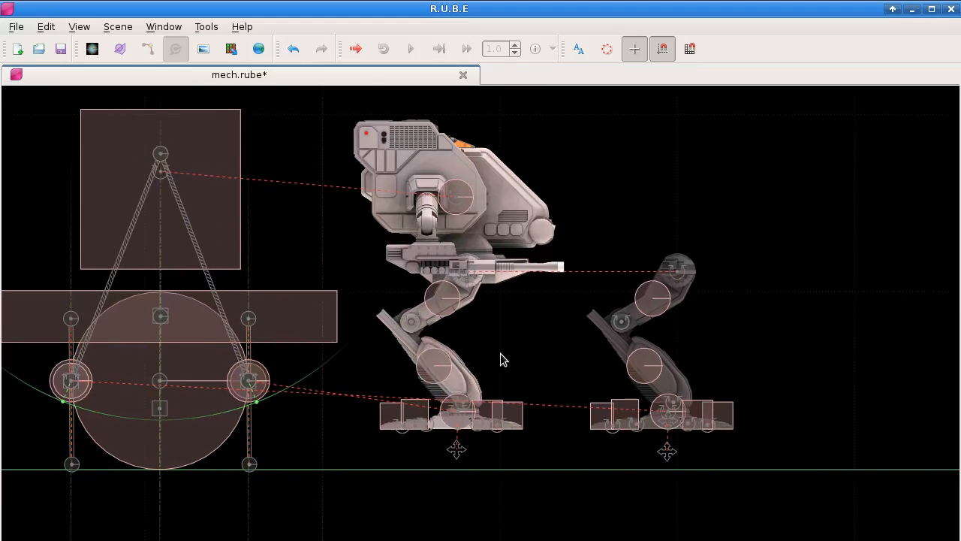
scroll(683, 357, "up", 3)
scroll(683, 357, "down", 1)
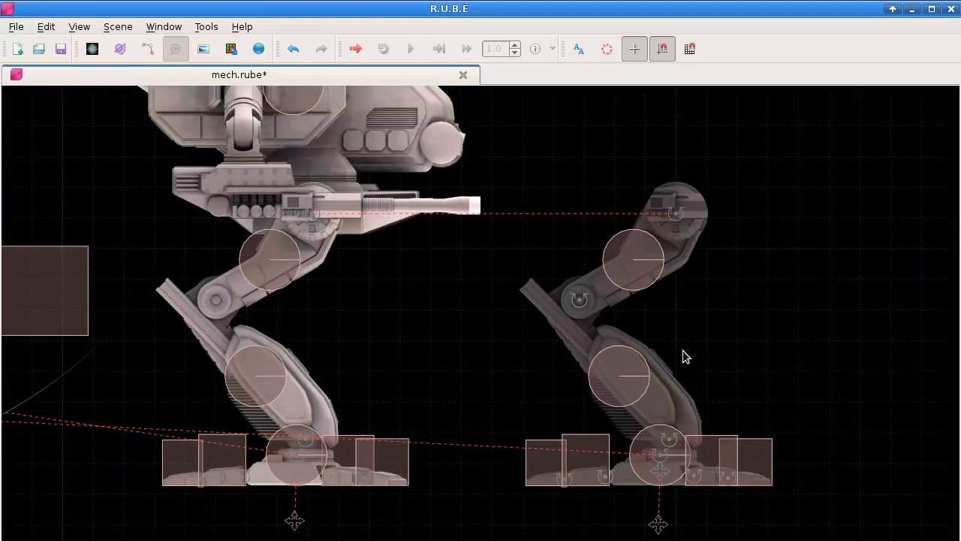
Examine the darker second leg's foot, including its segment boxes, ankle circle and joints, close up.
left_click_drag(713, 347, 682, 317)
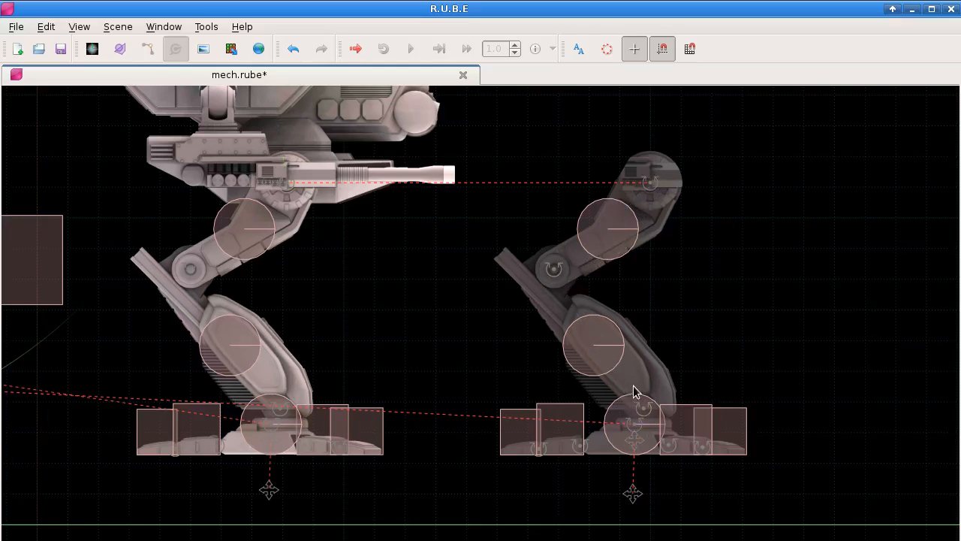
left_click_drag(458, 370, 509, 285)
scroll(722, 366, "up", 1)
scroll(725, 371, "up", 1)
left_click_drag(729, 433, 604, 439)
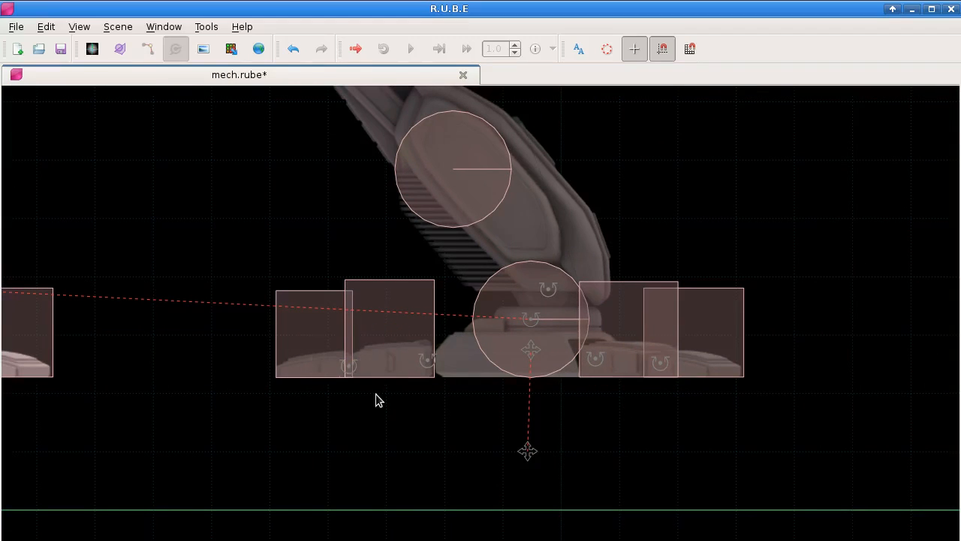
Inspect the joint between the darker foot's two rear segment boxes and look over its front toe segments.
scroll(375, 393, "down", 1)
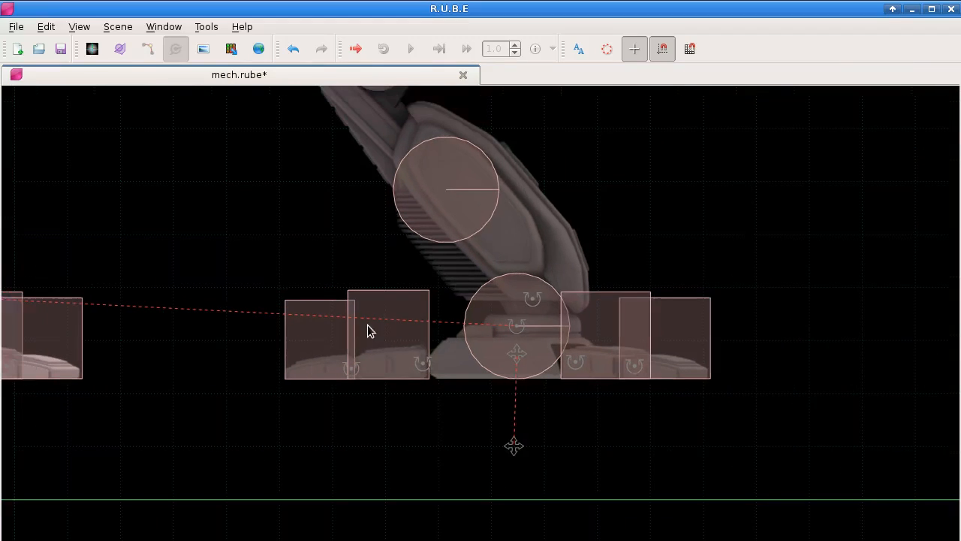
scroll(308, 340, "up", 2)
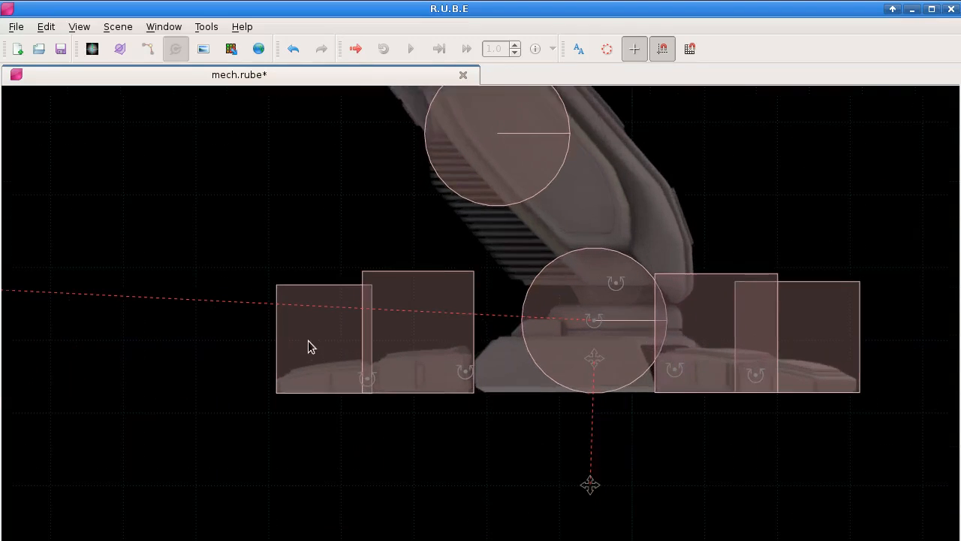
scroll(322, 424, "down", 2)
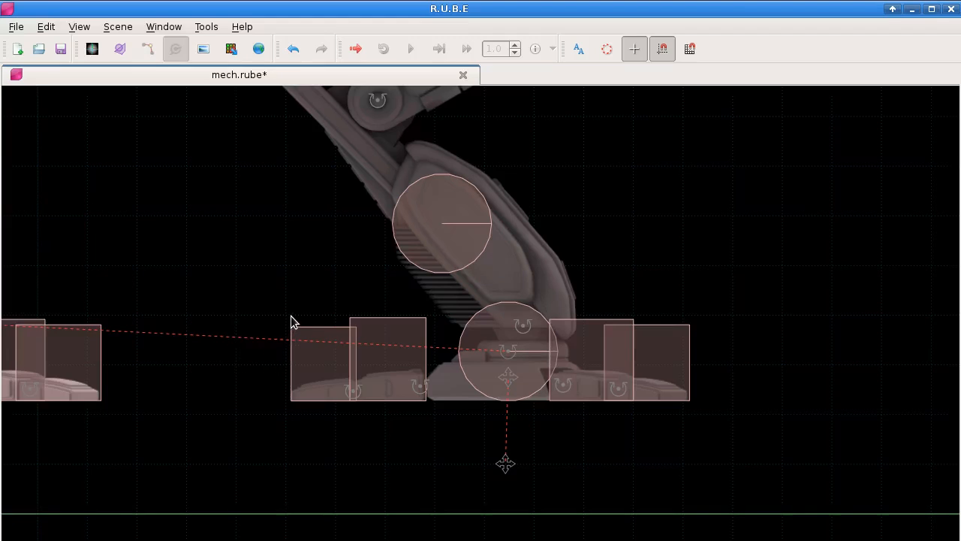
left_click(355, 379)
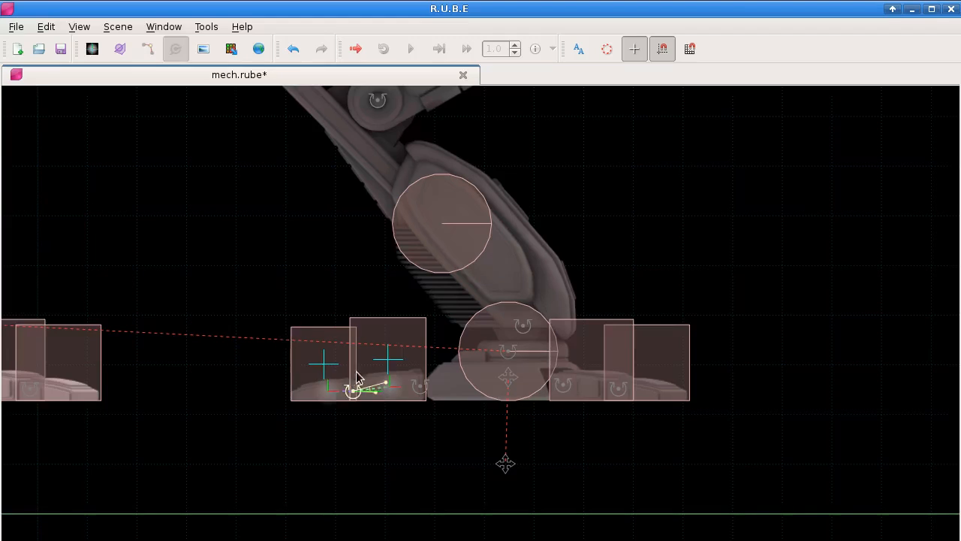
scroll(355, 375, "up", 2)
left_click_drag(700, 443, 603, 447)
scroll(640, 431, "up", 2)
scroll(639, 431, "down", 4)
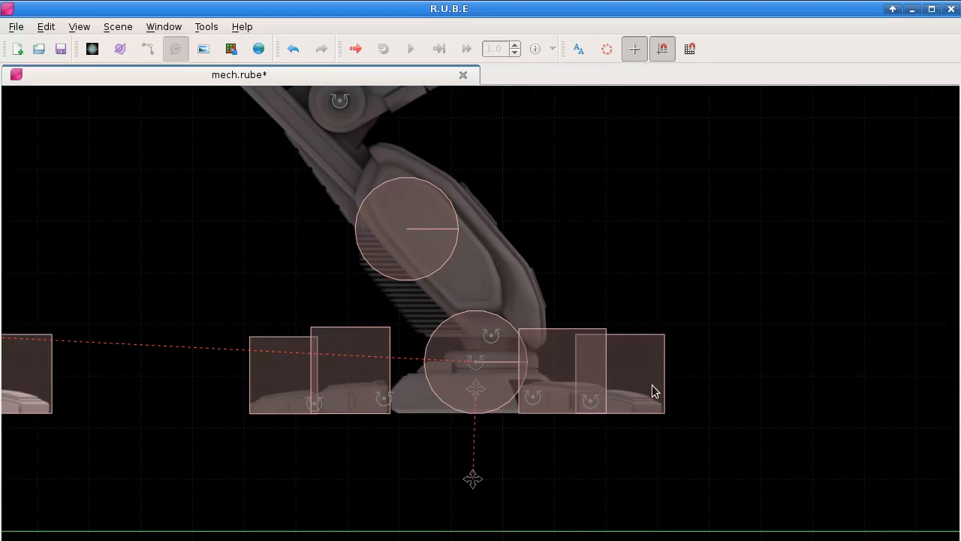
scroll(615, 394, "down", 3)
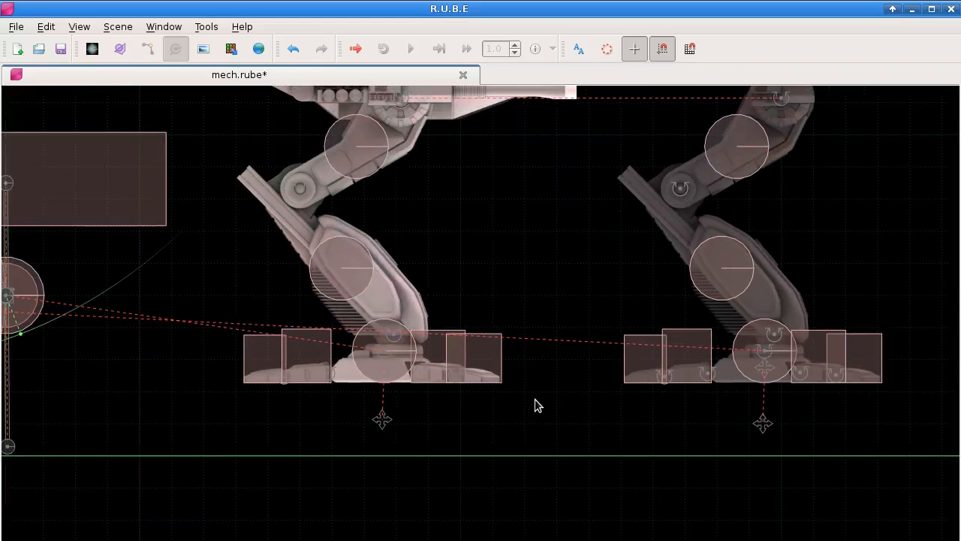
scroll(531, 405, "down", 6)
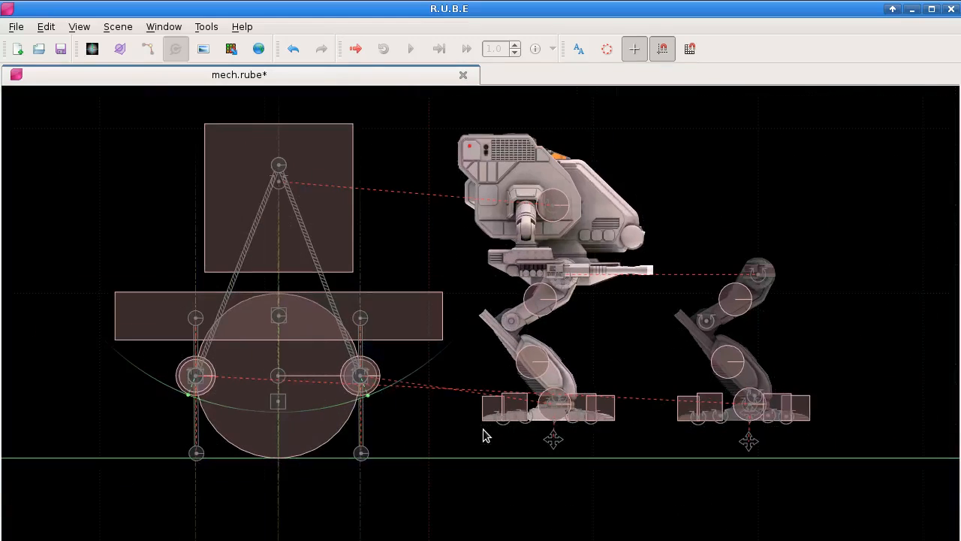
Simulate the two-legged mech in a maximized view and pause it mid-stride to inspect both legs up close.
left_click_drag(418, 300, 348, 296)
key("F5")
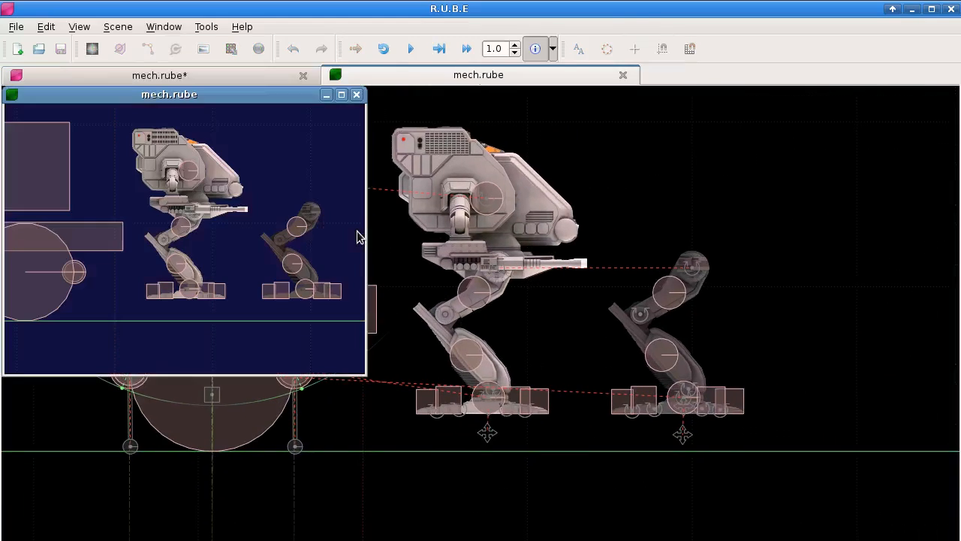
left_click(343, 95)
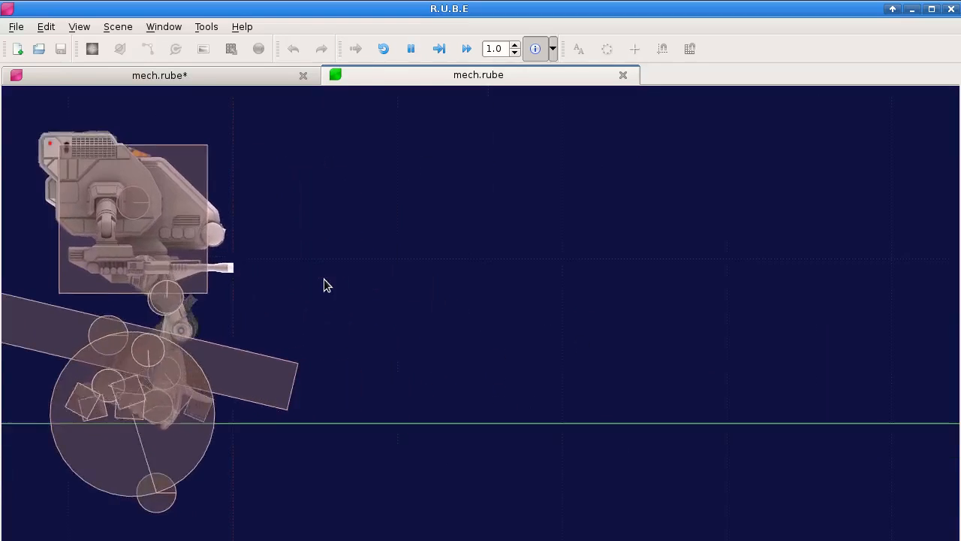
key("space")
key("space")
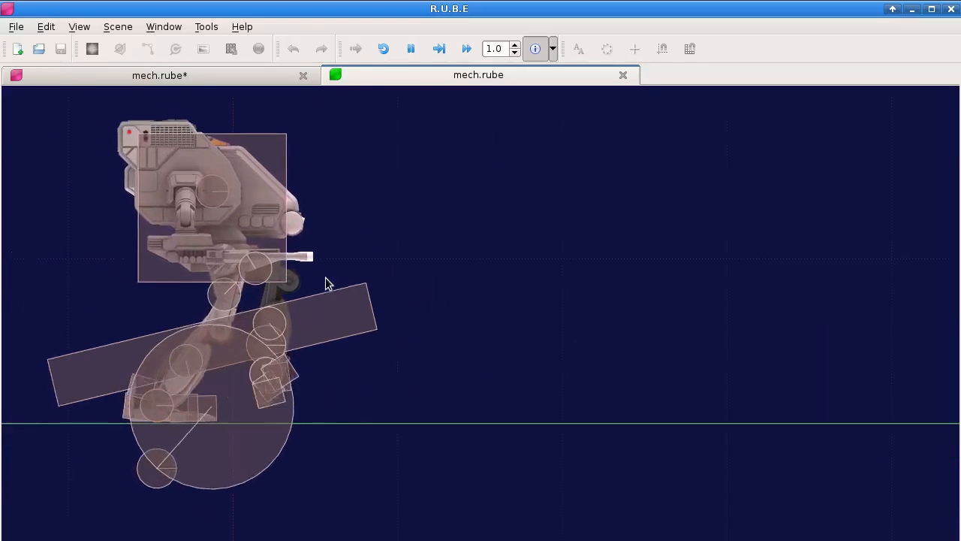
key("space")
scroll(255, 309, "up", 1)
scroll(255, 316, "up", 4)
left_click_drag(305, 342, 539, 273)
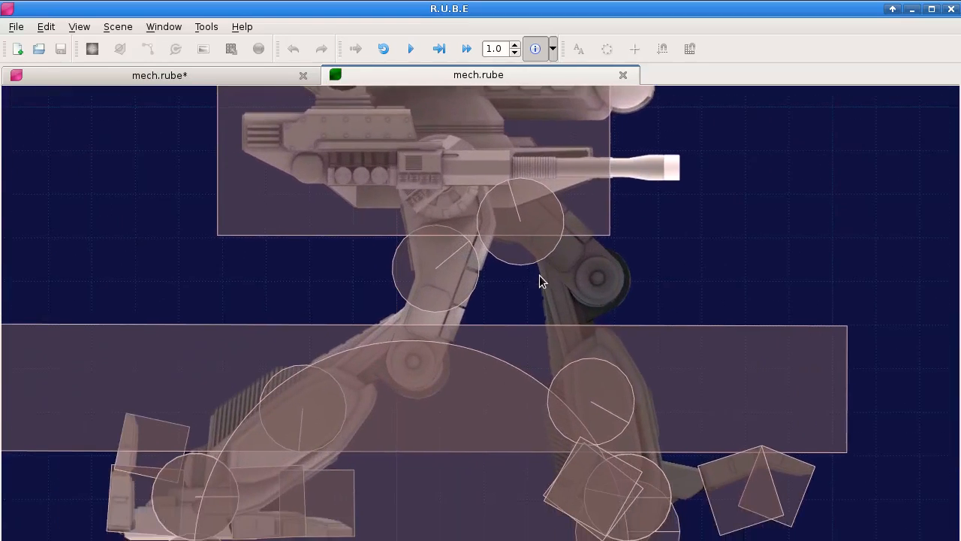
Run the two-legged walk in short bursts, inspect the crossing legs while paused, and let the walk continue in a wider view.
scroll(539, 274, "down", 1)
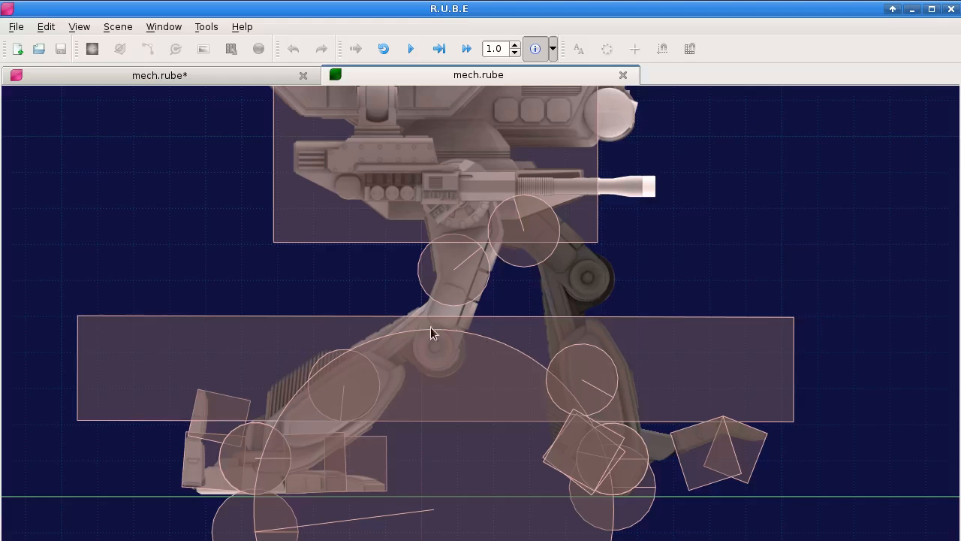
key("space")
key("space")
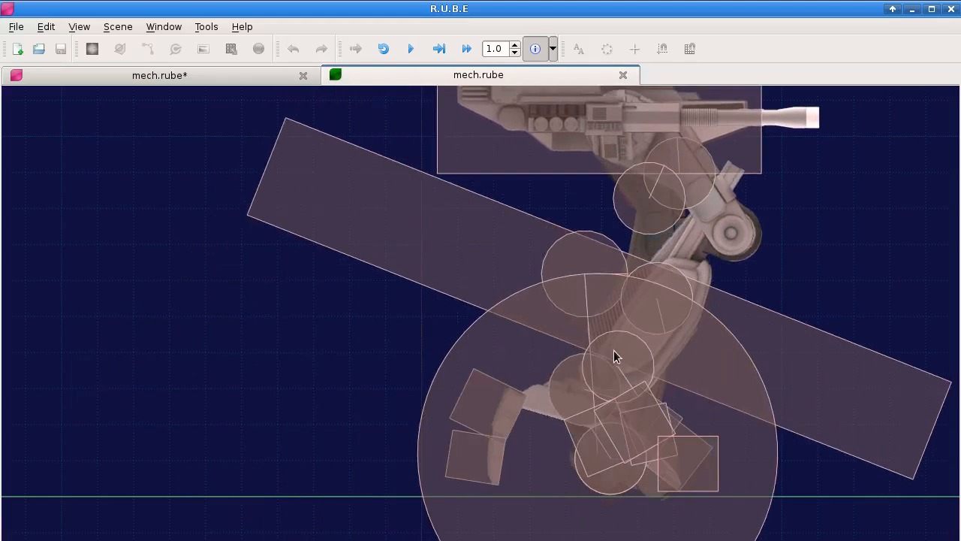
scroll(588, 358, "down", 1)
left_click_drag(587, 353, 326, 379)
key("space")
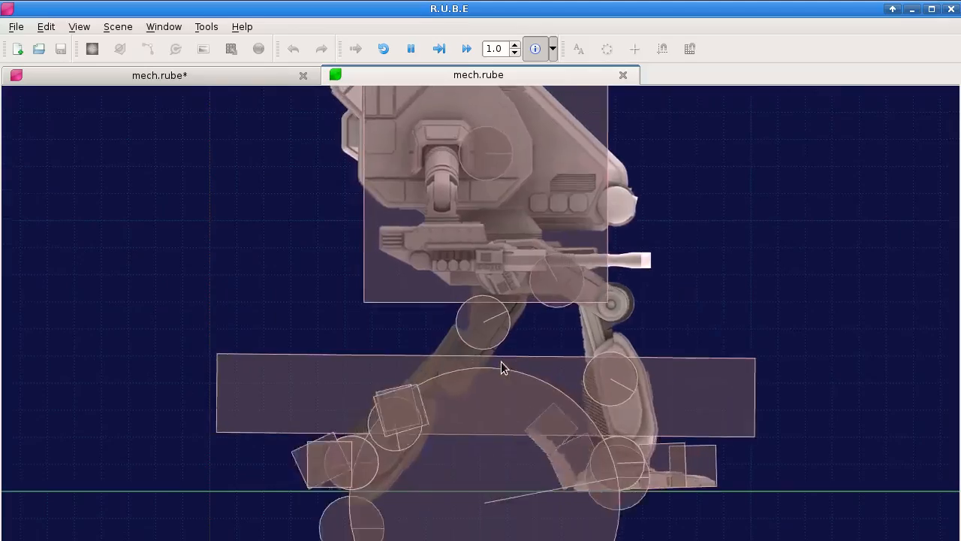
scroll(277, 308, "down", 1)
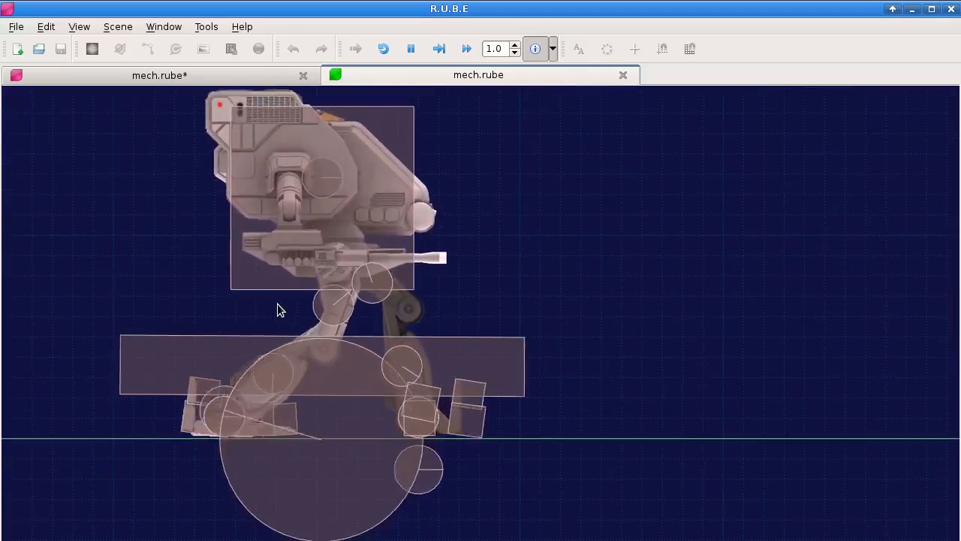
left_click_drag(573, 326, 383, 389)
scroll(438, 358, "down", 4)
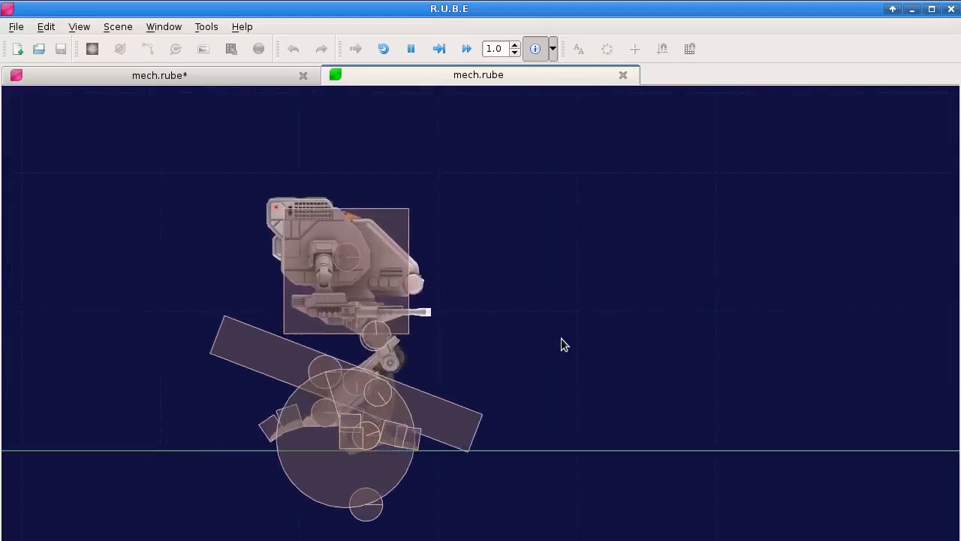
scroll(578, 342, "up", 1)
scroll(655, 351, "up", 1)
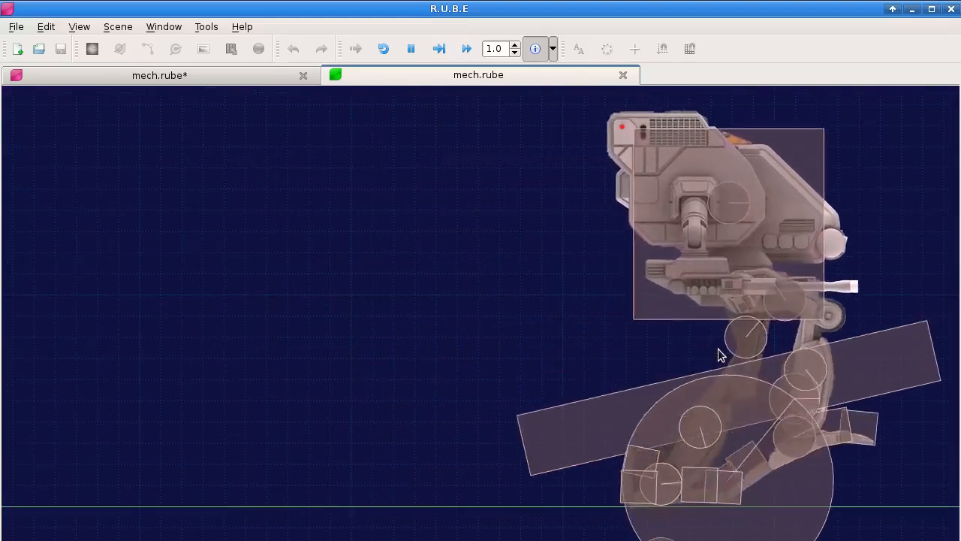
Follow the walking mech's feet at close range to watch the segments meet the ground, and close the simulation.
left_click_drag(609, 340, 551, 332)
scroll(750, 436, "up", 3)
left_click_drag(893, 522, 536, 401)
scroll(537, 402, "up", 2)
left_click_drag(635, 385, 323, 302)
left_click_drag(640, 342, 387, 351)
scroll(451, 350, "down", 2)
left_click_drag(452, 352, 307, 352)
left_click_drag(518, 358, 160, 352)
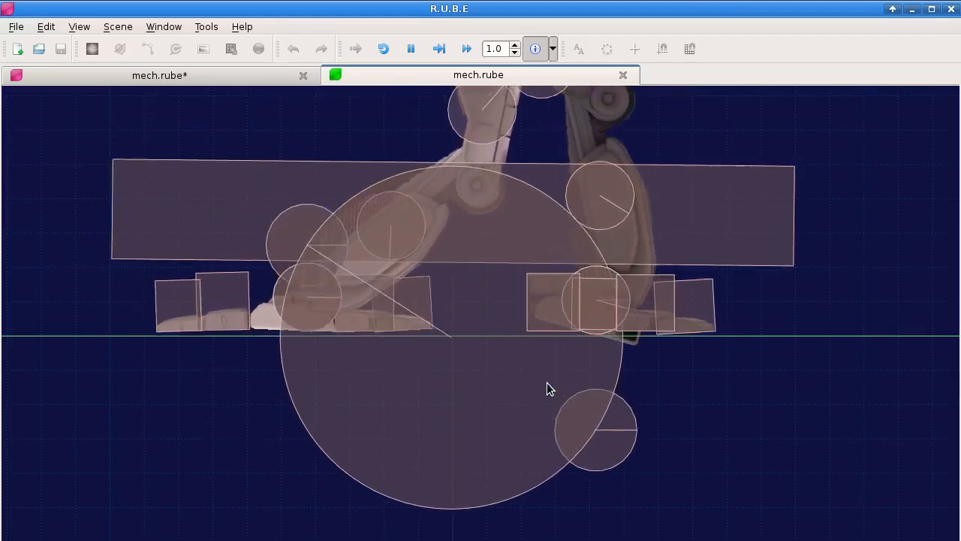
left_click(622, 75)
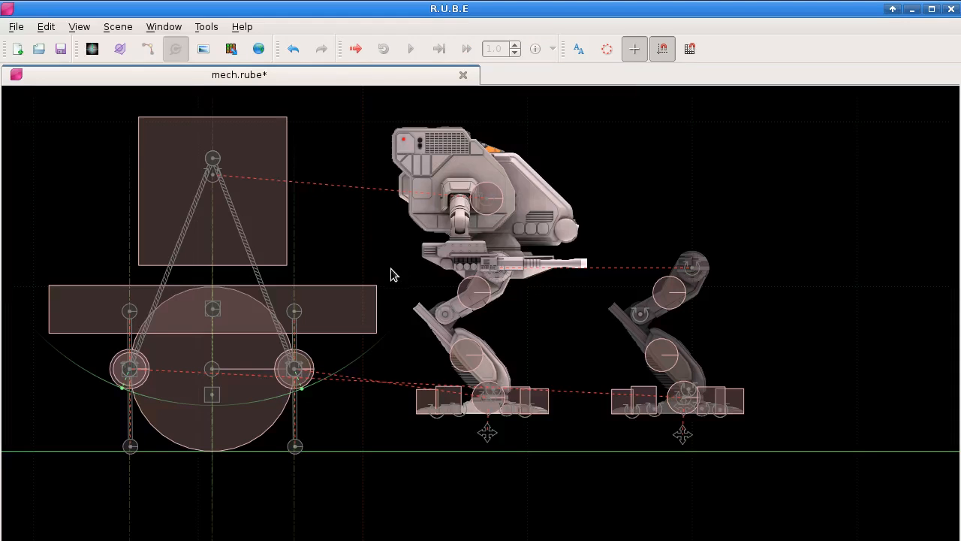
Locate the version with torso and both legs placed directly over the box-on-wheel rig, and examine its hip and leg joints.
left_click_drag(451, 358, 448, 220)
left_click_drag(506, 374, 502, 185)
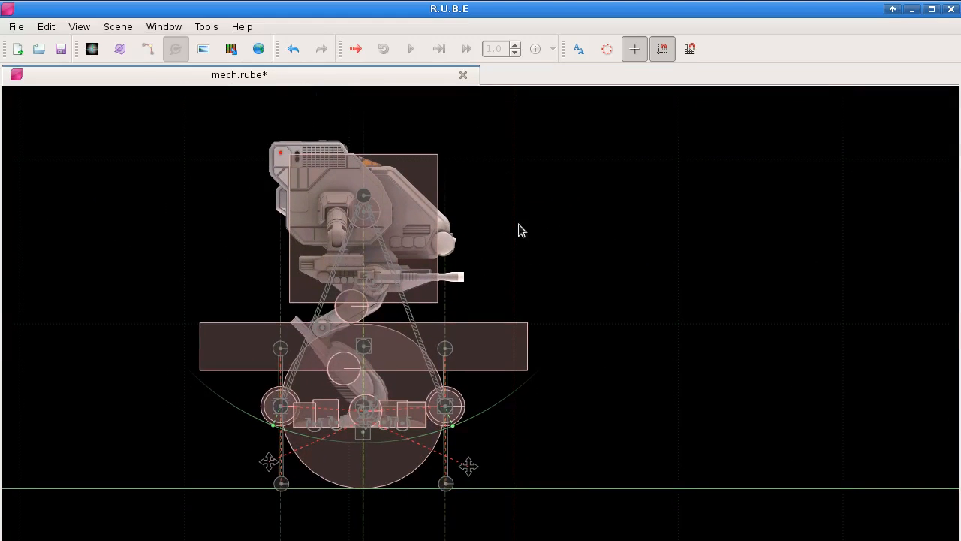
left_click_drag(553, 282, 537, 499)
left_click_drag(552, 143, 577, 166)
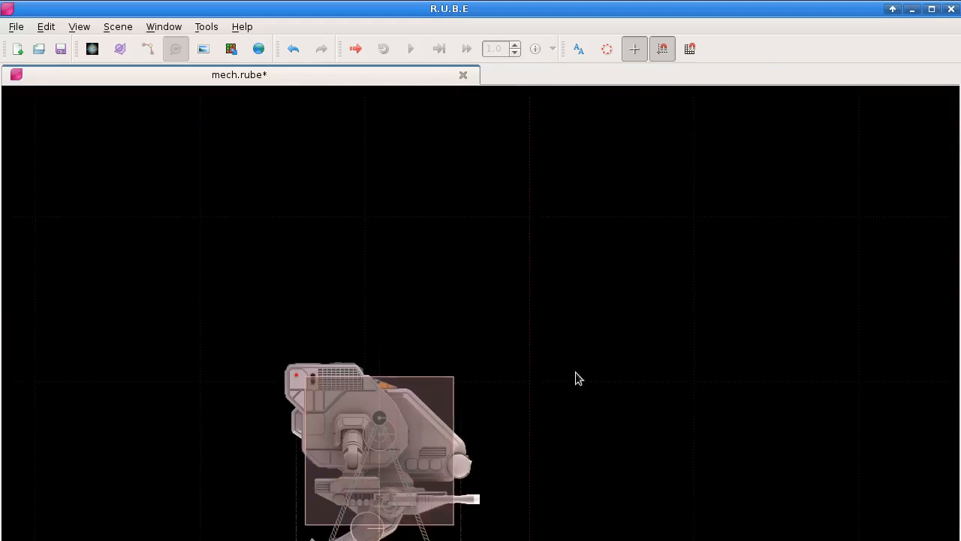
left_click_drag(582, 328, 597, 105)
scroll(385, 263, "up", 2)
left_click_drag(401, 256, 420, 297)
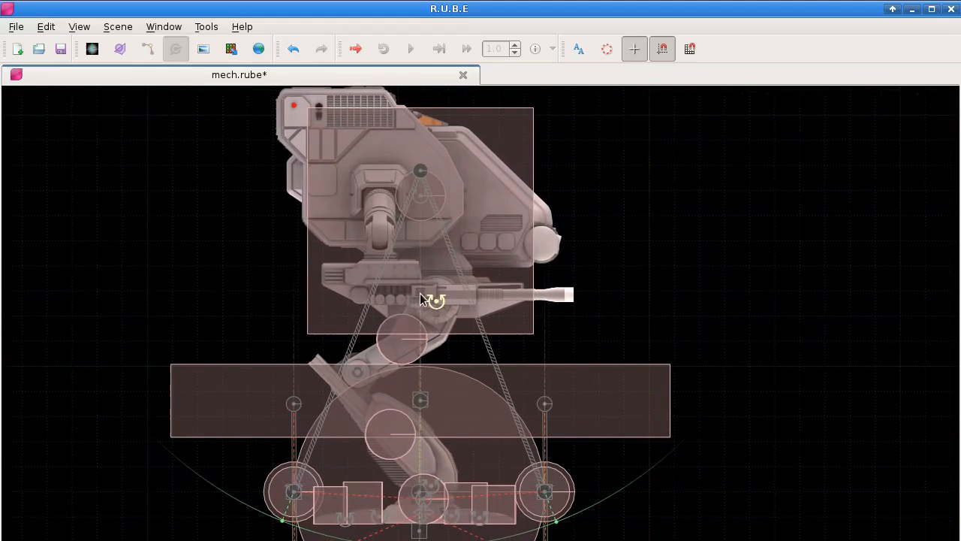
scroll(397, 347, "down", 1)
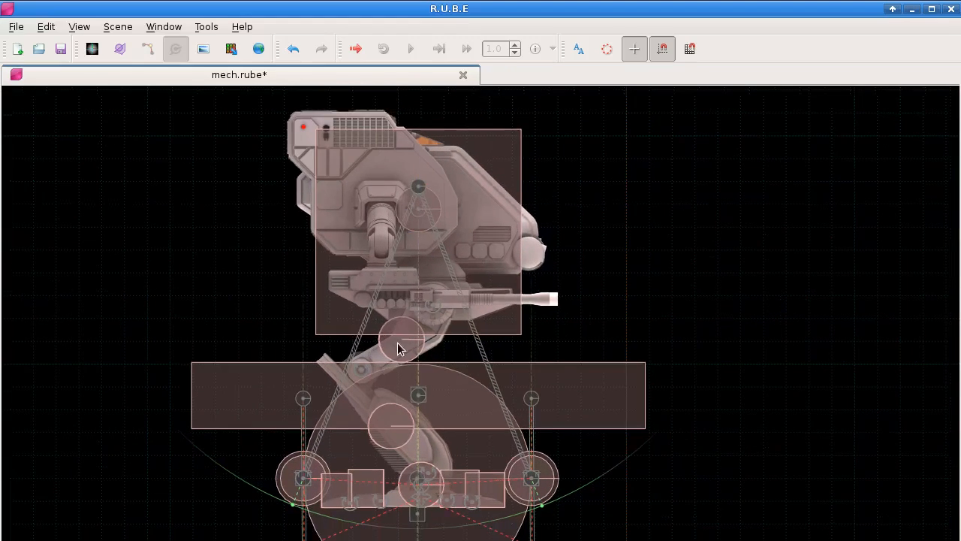
left_click_drag(408, 314, 402, 294)
scroll(402, 294, "down", 2)
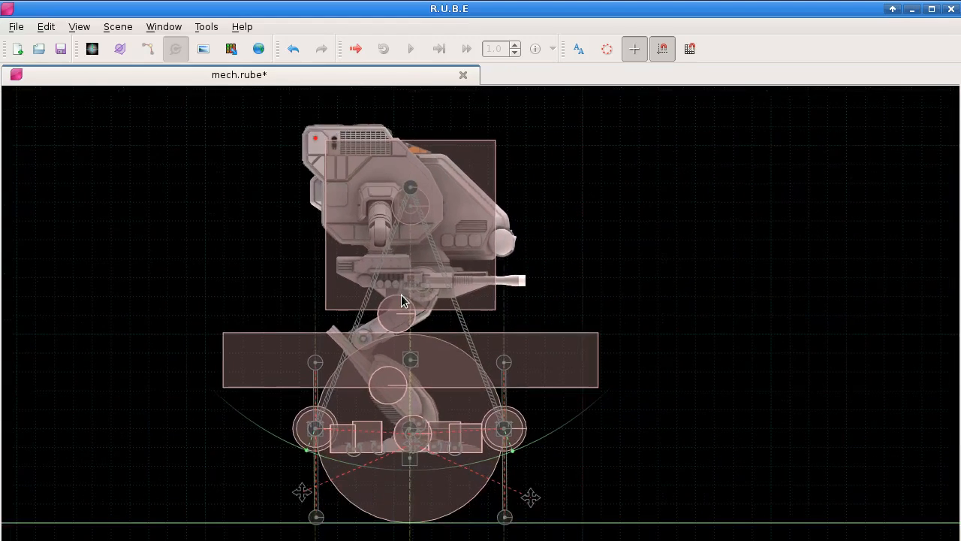
Start a maximized simulation of the overlaid rig and advance it in small steps while its legs move into place.
key("ctrl+r")
left_click(342, 94)
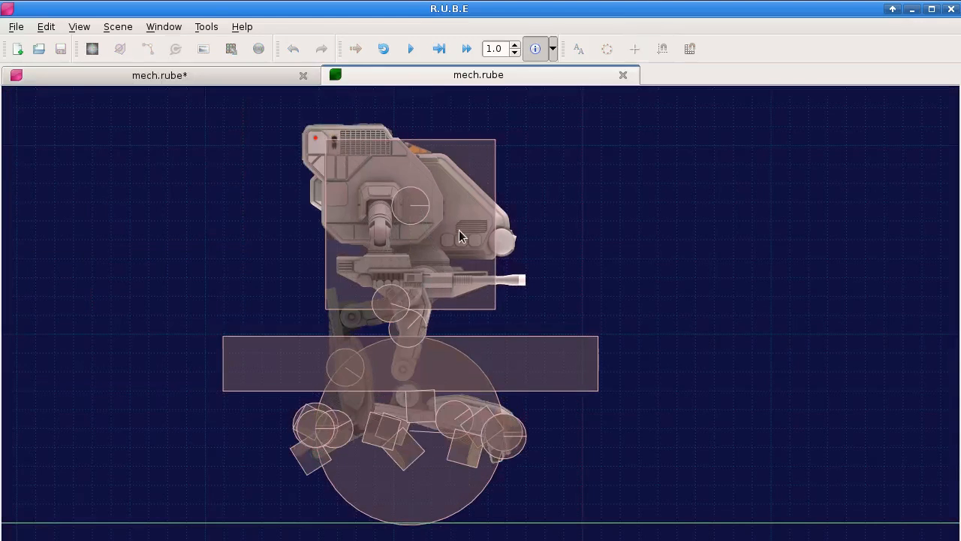
key("o")
key("o")
key("o")
key("o")
key("o")
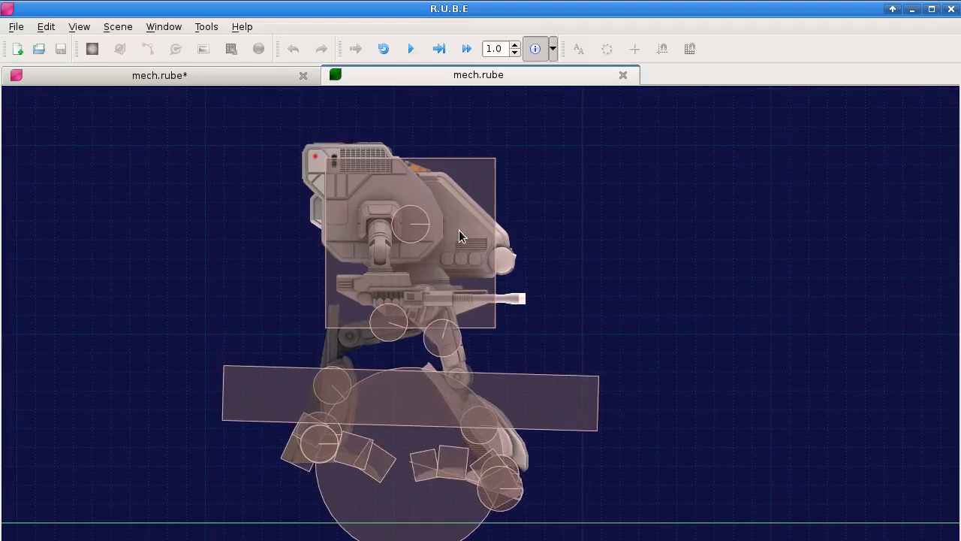
Let the overlaid mech walk continuously, follow it across the scene, pause it and close the simulation.
key("p")
left_click_drag(641, 338, 379, 282)
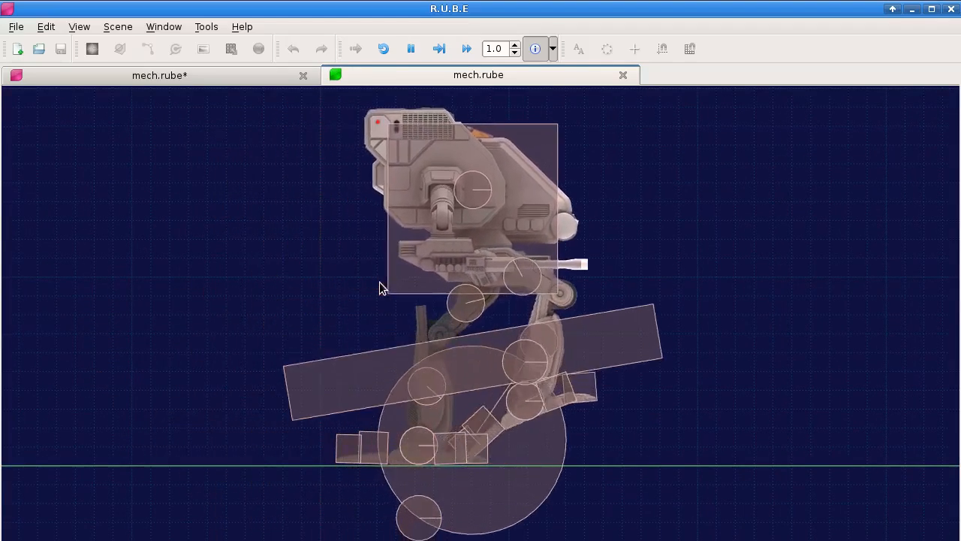
key("p")
key("p")
key("p")
key("p")
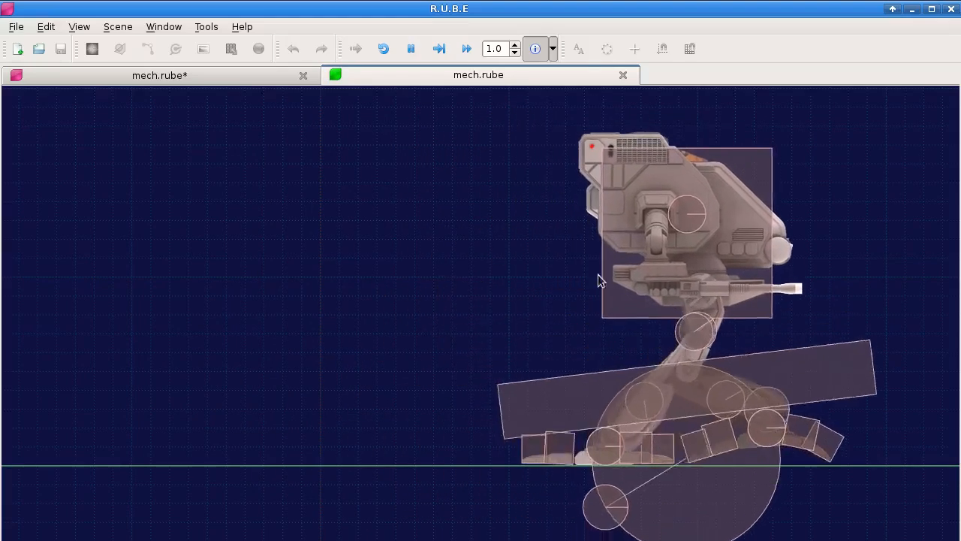
left_click_drag(568, 267, 252, 211)
left_click_drag(576, 228, 444, 325)
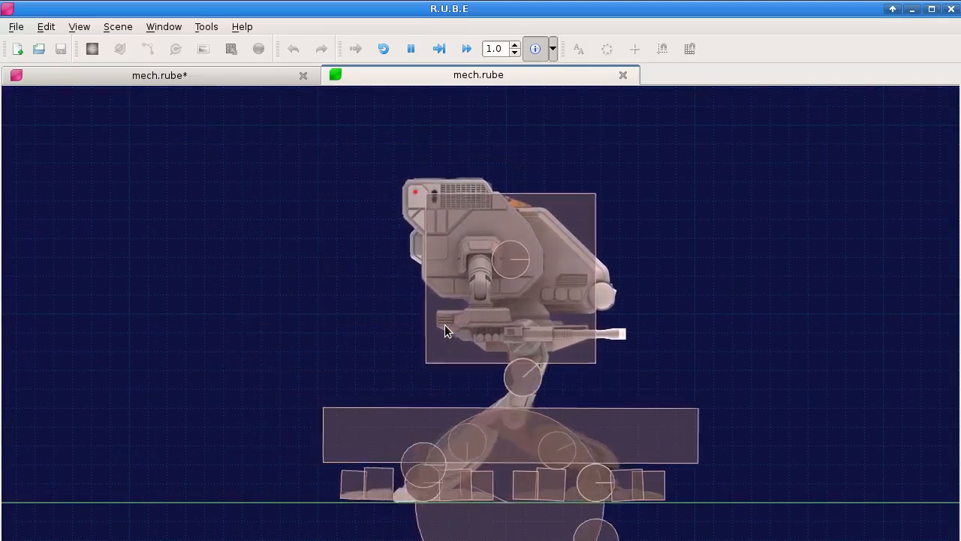
left_click_drag(849, 342, 565, 307)
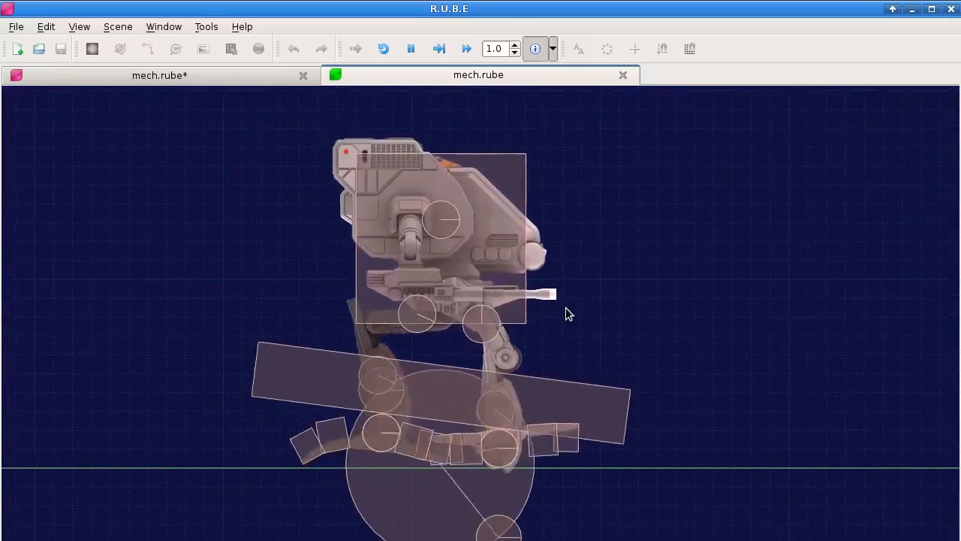
key("space")
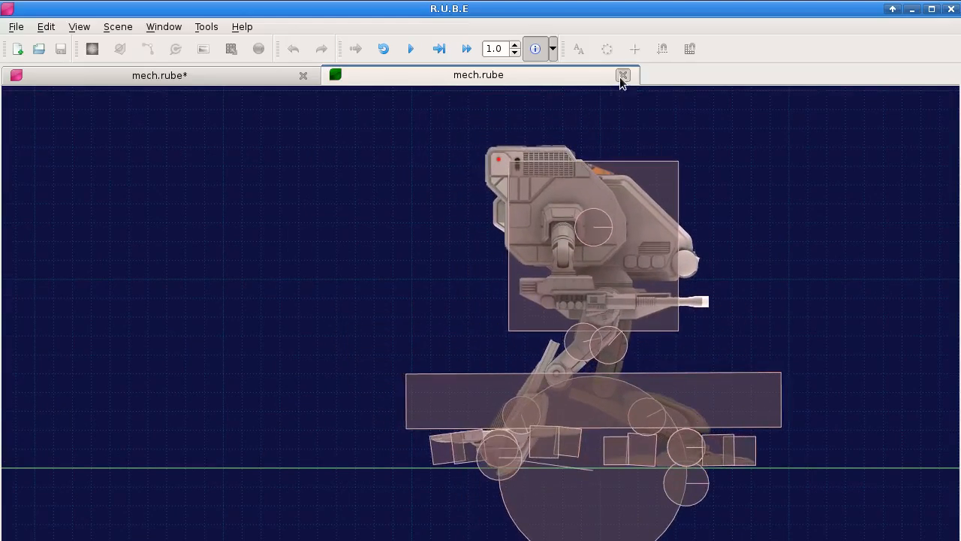
left_click(623, 76)
Locate the rig version with green circles on the torso and feet, and inspect the footProp body's properties in body mode.
left_click_drag(576, 399, 599, 204)
left_click_drag(569, 351, 573, 256)
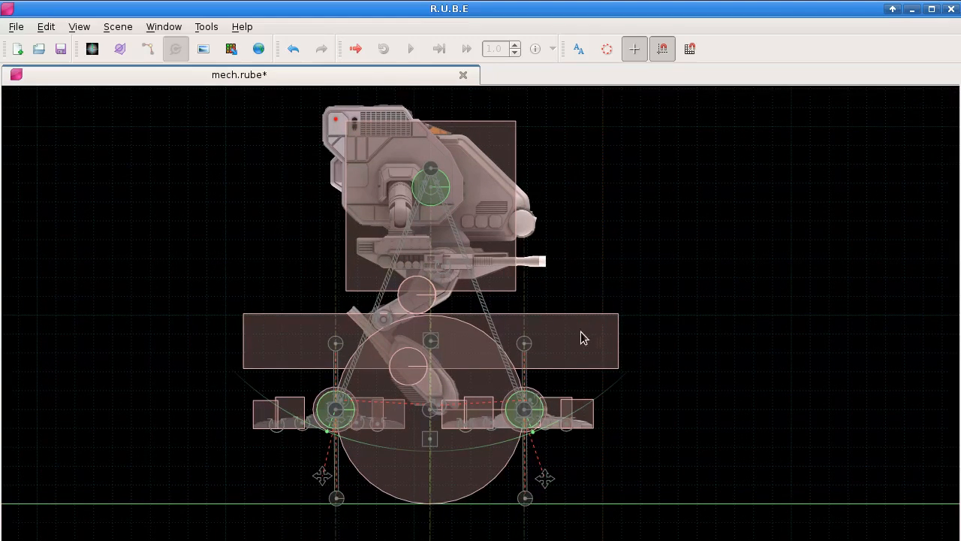
scroll(515, 376, "up", 2)
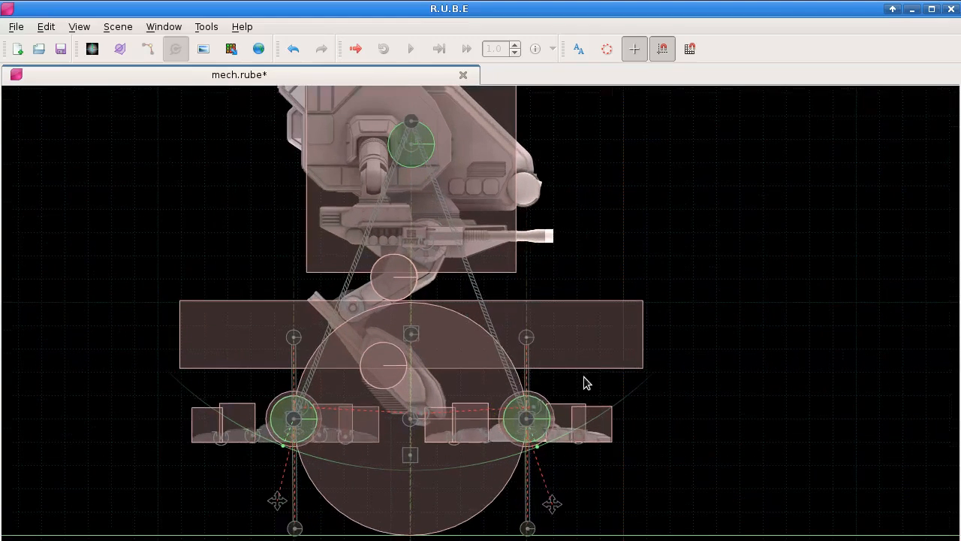
left_click_drag(584, 378, 609, 380)
scroll(610, 385, "down", 1)
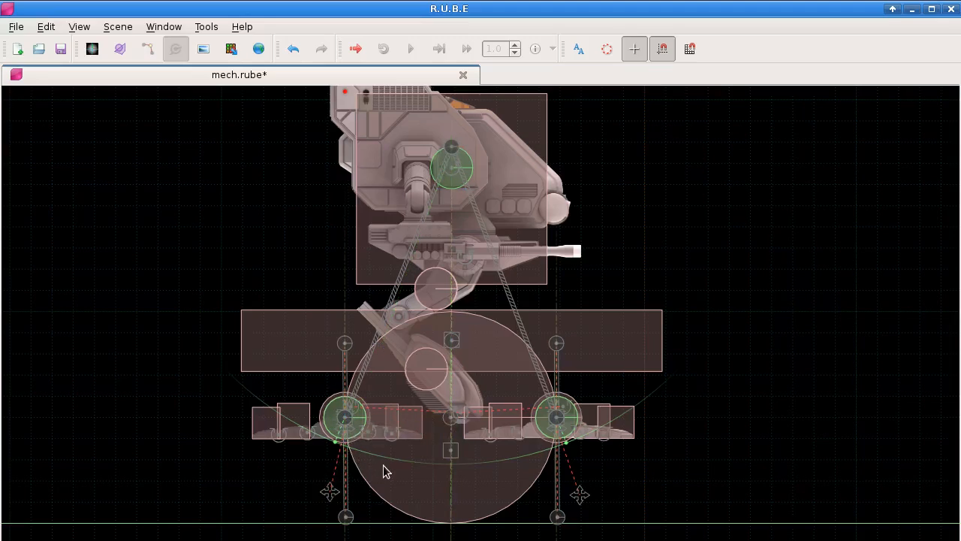
key("b")
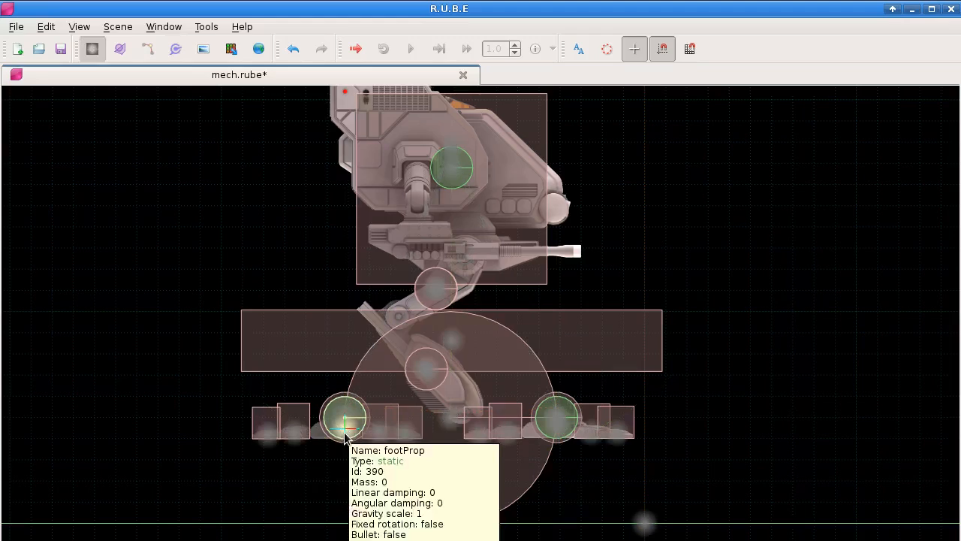
Advance the torso, both footProp bodies and the leg bodies together by 60 simulation steps to pose the legs onto the feet.
left_click(453, 172)
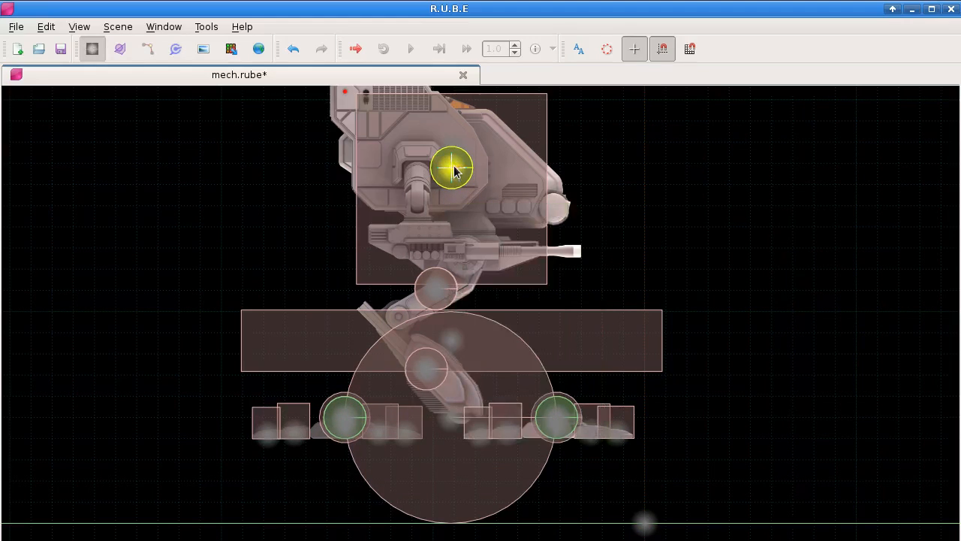
left_click(347, 440, "shift")
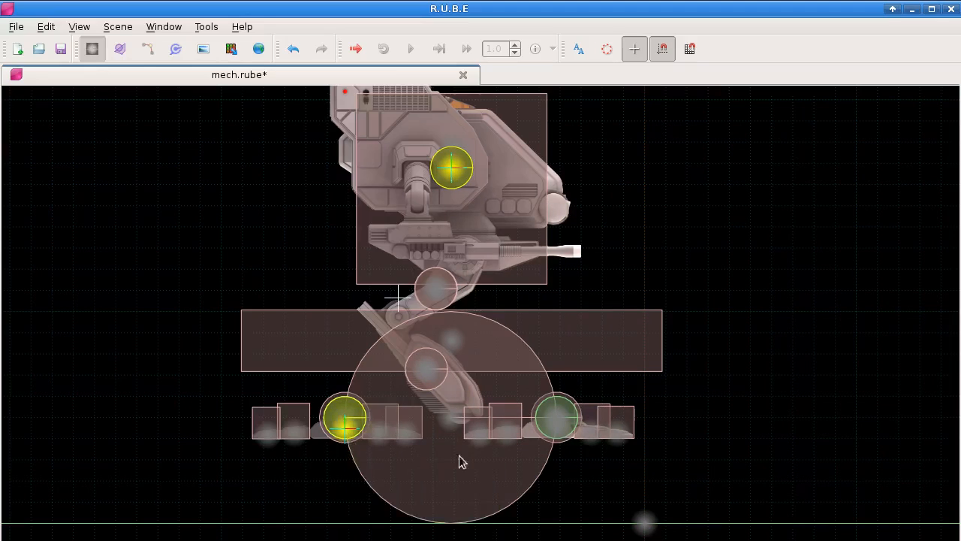
left_click(556, 428, "shift")
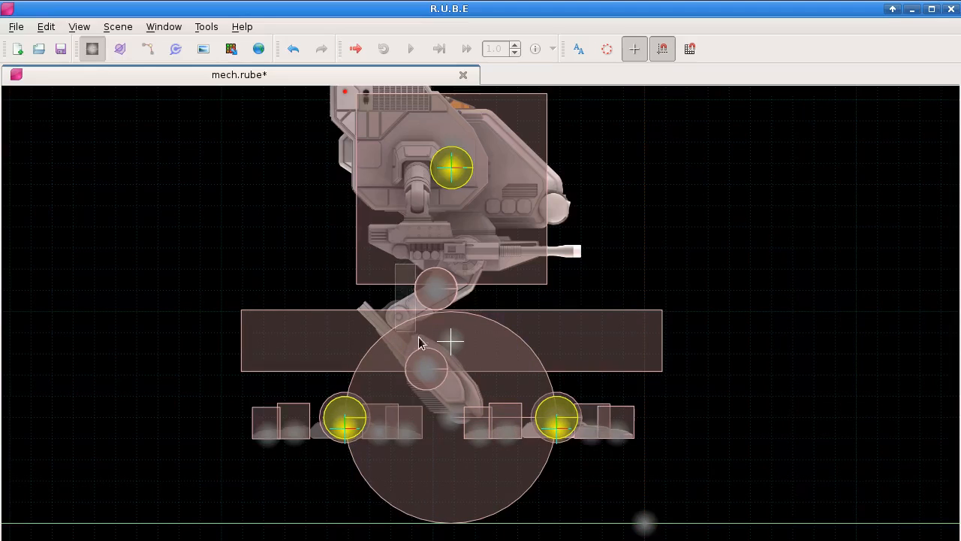
left_click(440, 388, "shift")
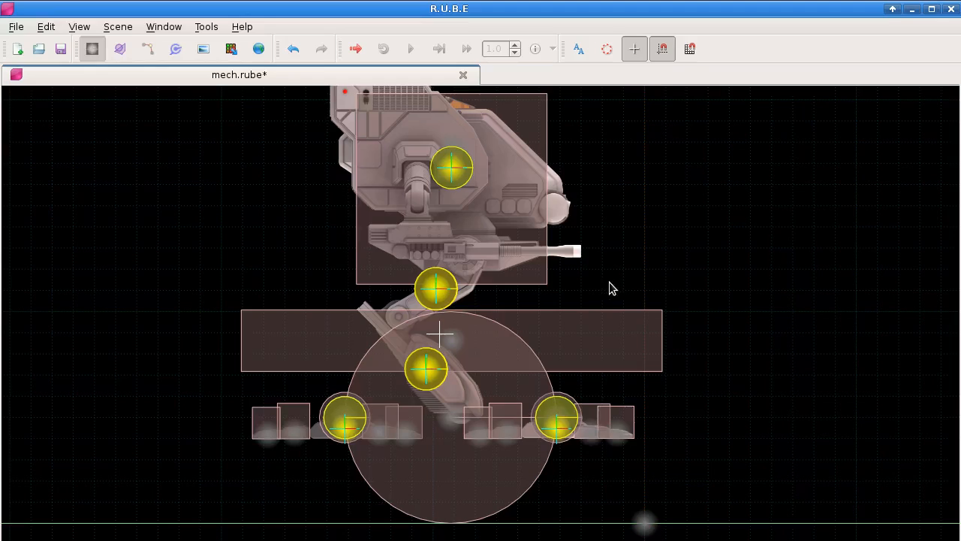
right_click(605, 208)
mouse_move(681, 352)
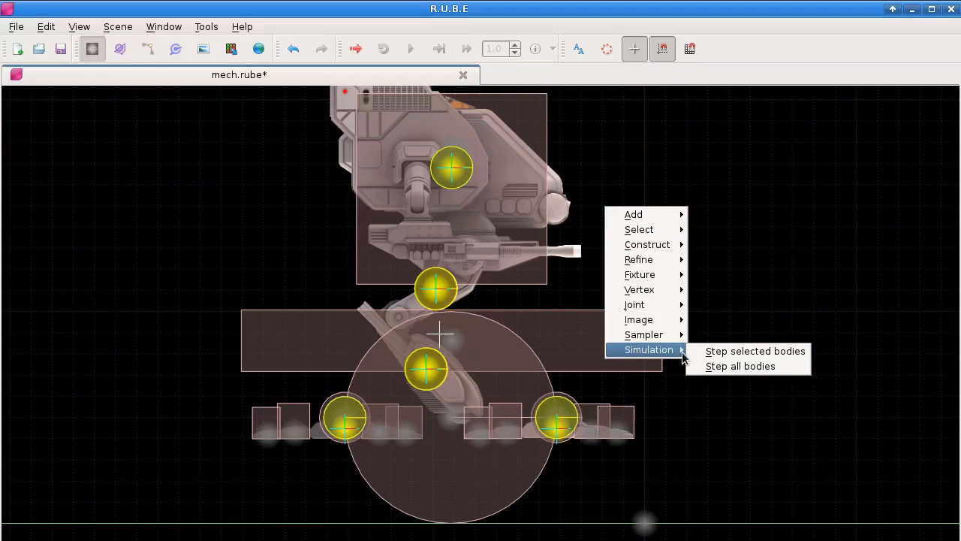
left_click(753, 352)
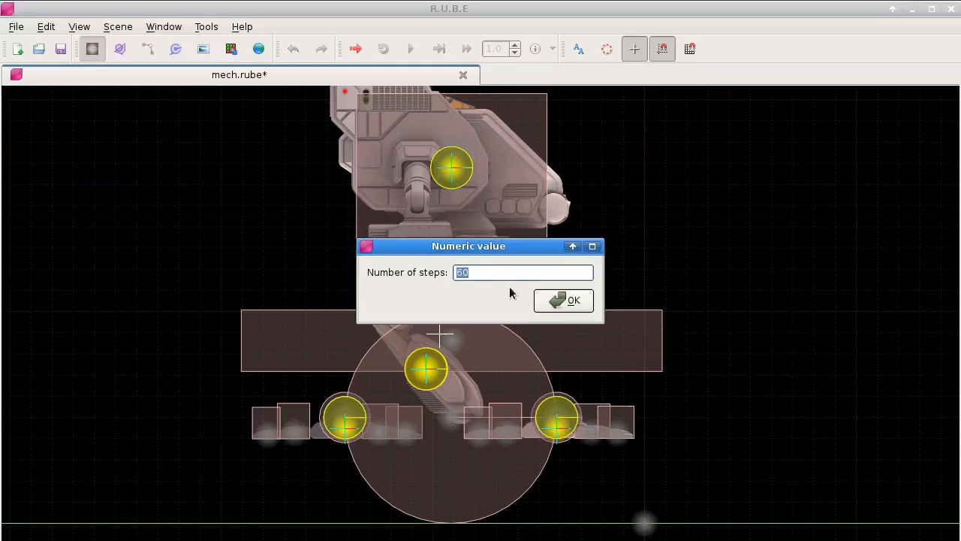
left_click(480, 272)
left_click_drag(477, 272, 695, 254)
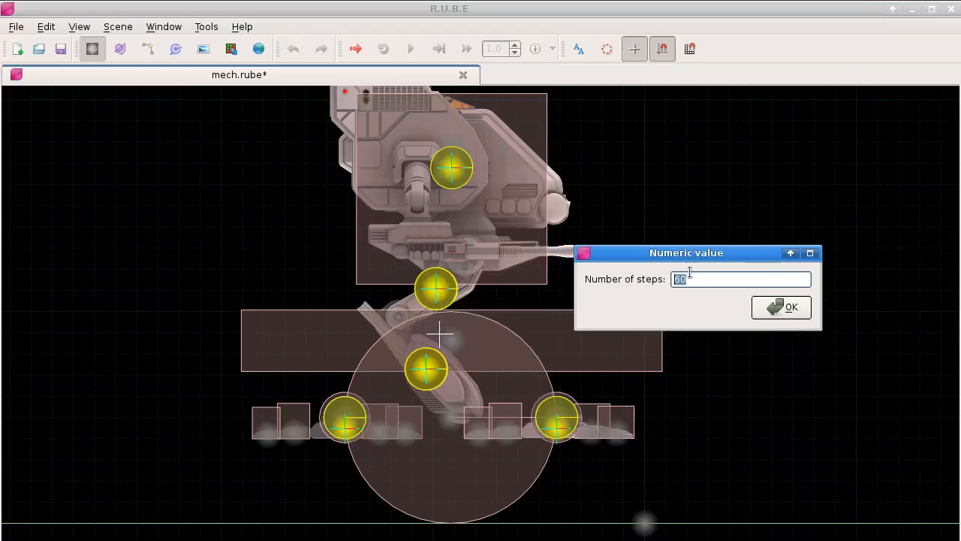
left_click(772, 313)
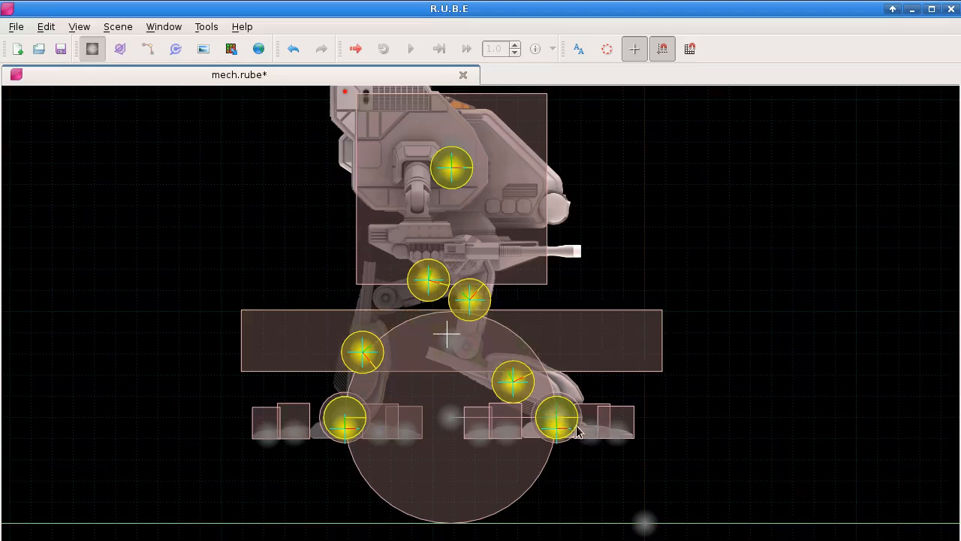
Examine how each foot is built by selecting the toe and foot bodies of one foot, followed by those of the other.
mouse_move(468, 309)
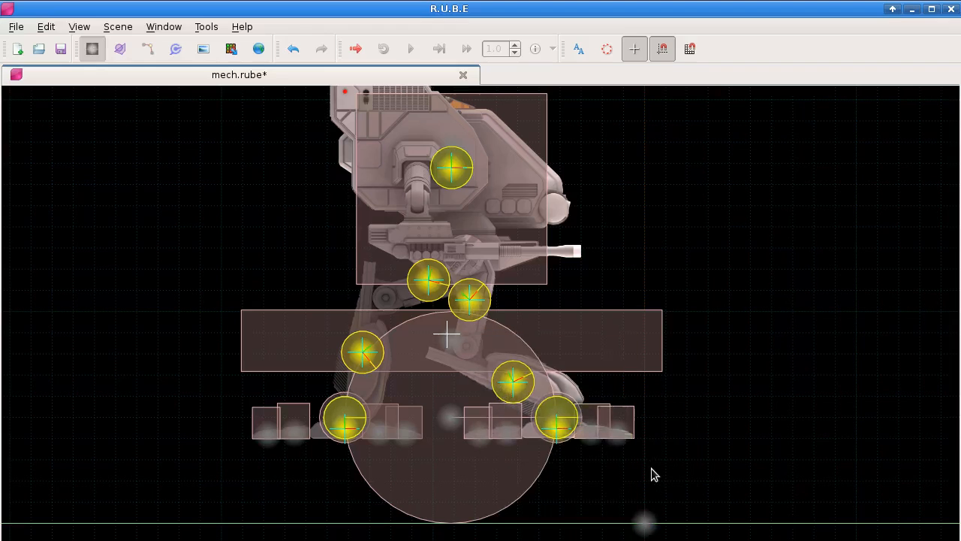
scroll(530, 483, "up", 3)
left_click_drag(631, 416, 628, 414)
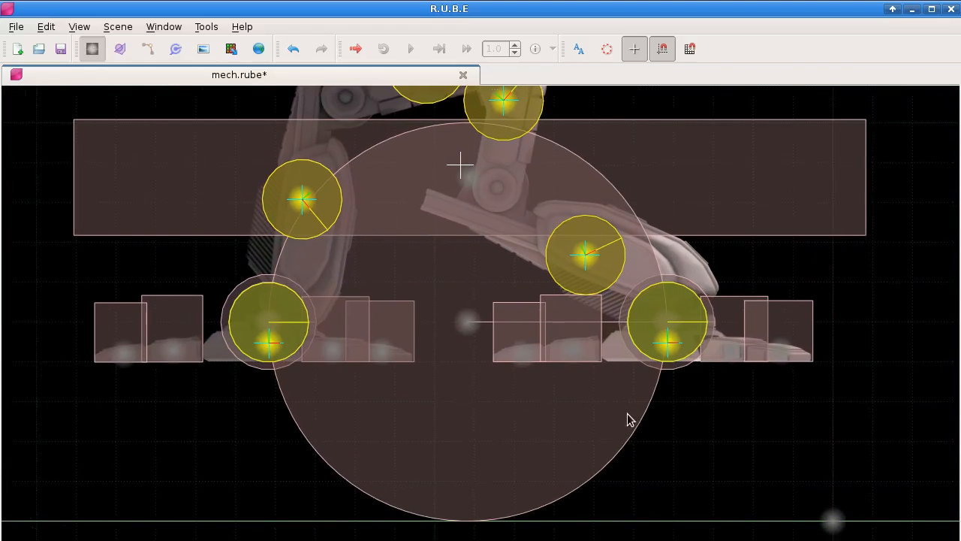
mouse_move(174, 356)
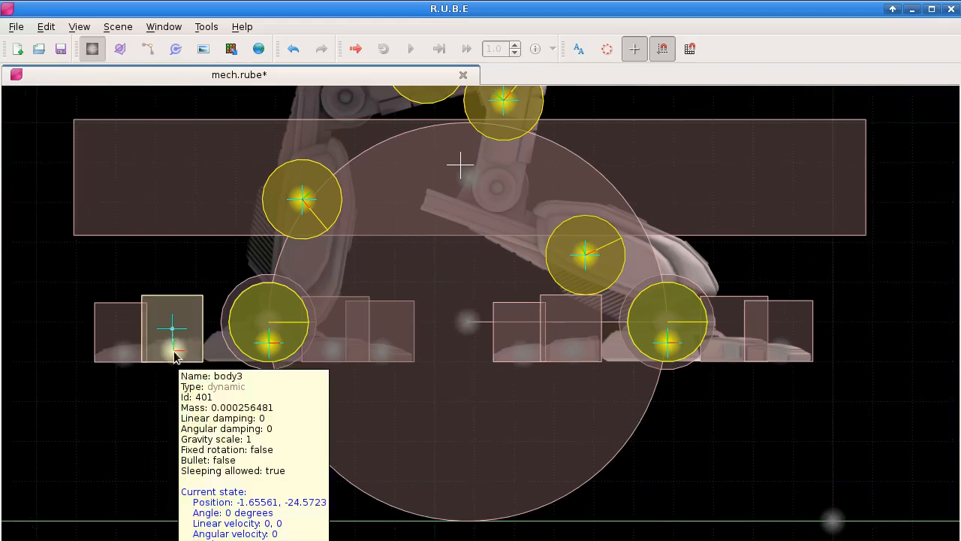
left_click(122, 350)
left_click(169, 349, "shift")
left_click(264, 347, "shift")
left_click(337, 355, "shift")
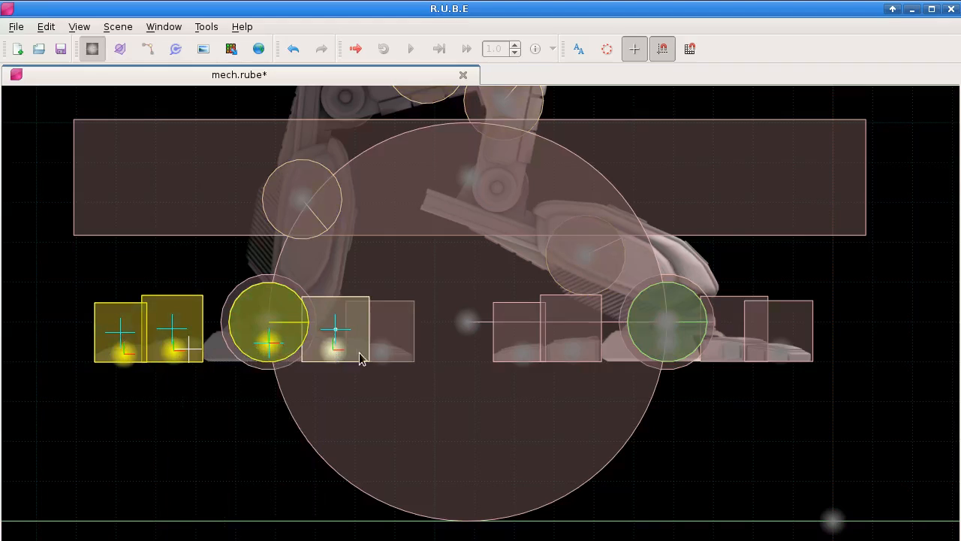
left_click(375, 356, "shift")
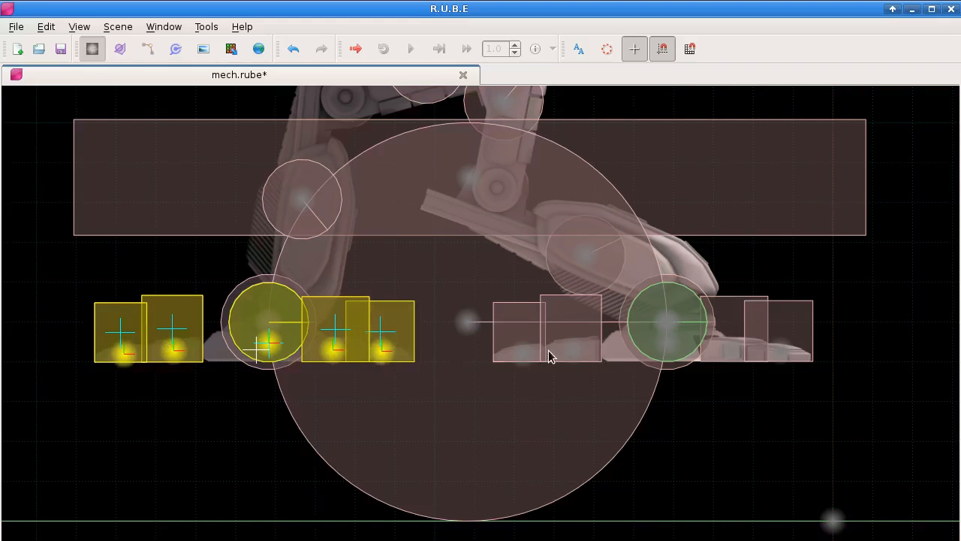
left_click_drag(494, 334, 822, 424)
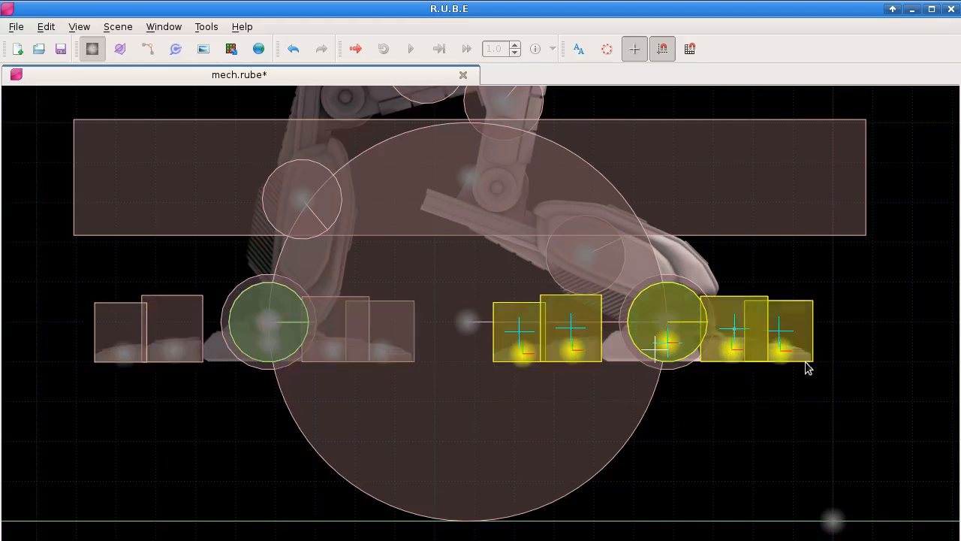
Run a maximized simulation of the posed mech with static torso and feet, examine its leg and toe movement, pause and close it.
scroll(601, 408, "down", 3)
left_click_drag(584, 263, 538, 358)
scroll(618, 307, "down", 1)
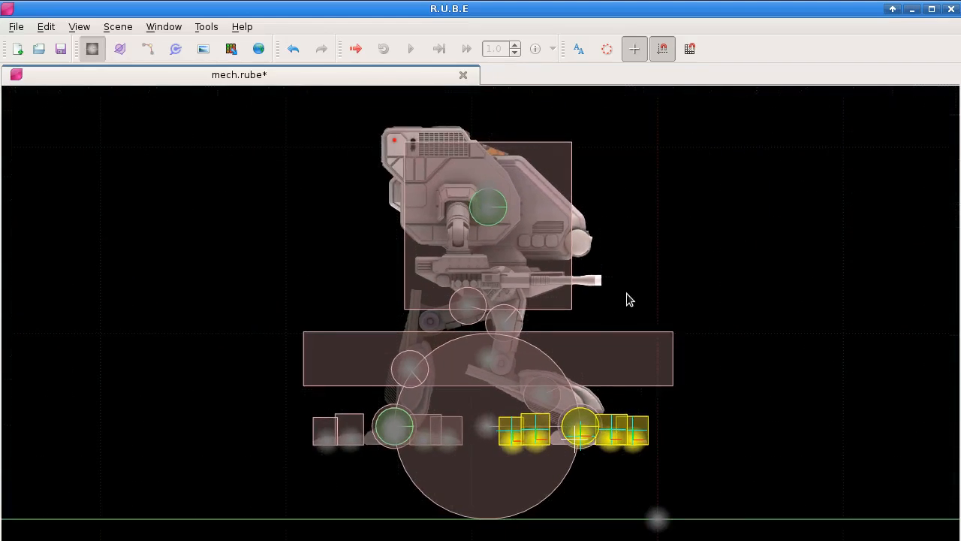
left_click_drag(628, 298, 600, 304)
key("F5")
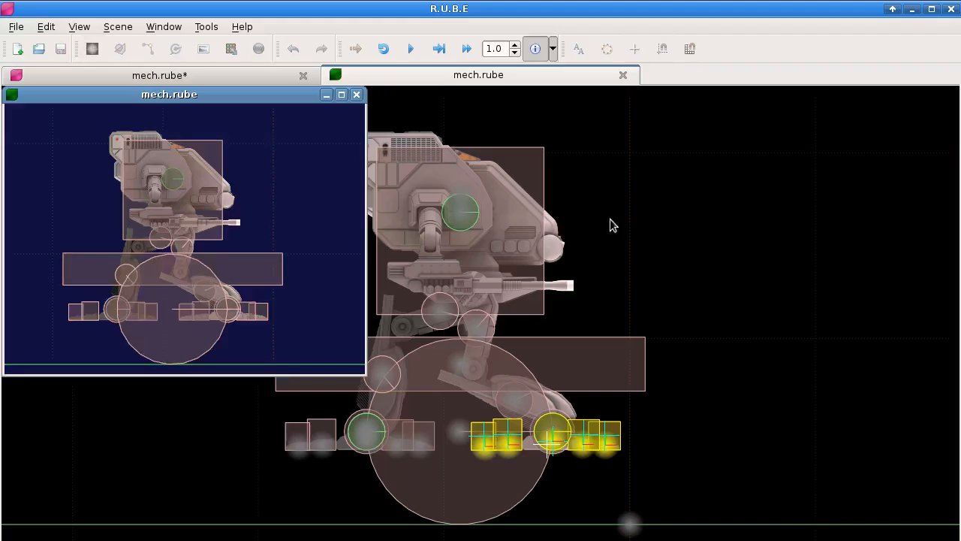
left_click(339, 96)
left_click_drag(510, 295, 516, 249)
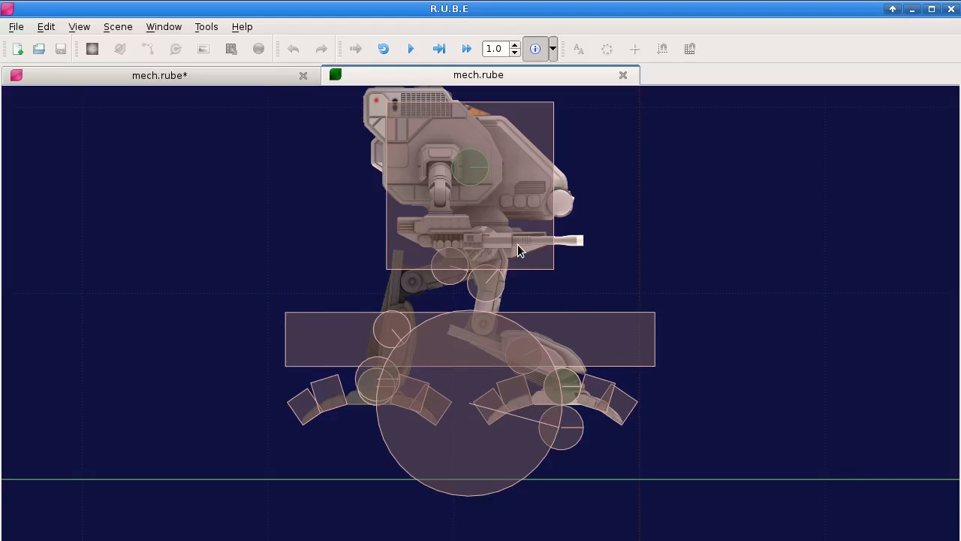
key("p")
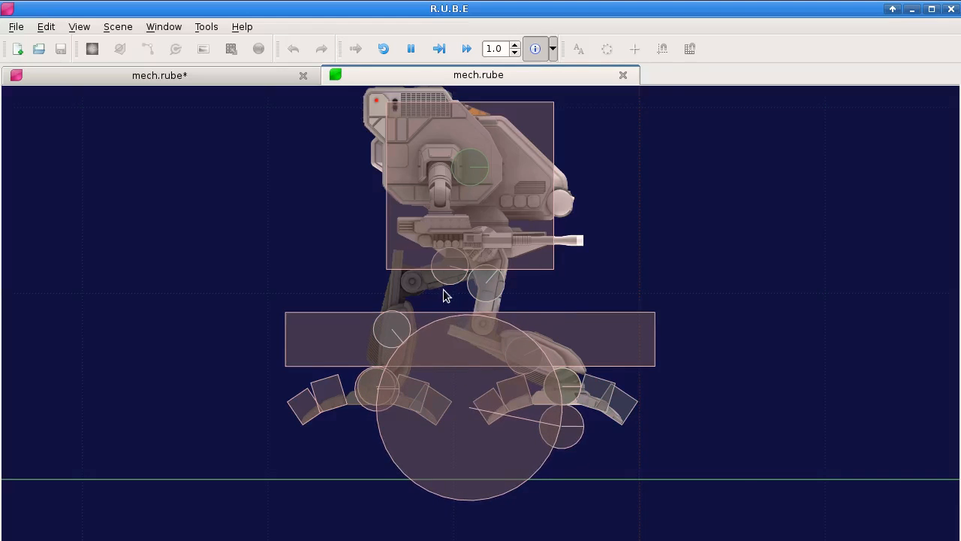
scroll(443, 293, "up", 2)
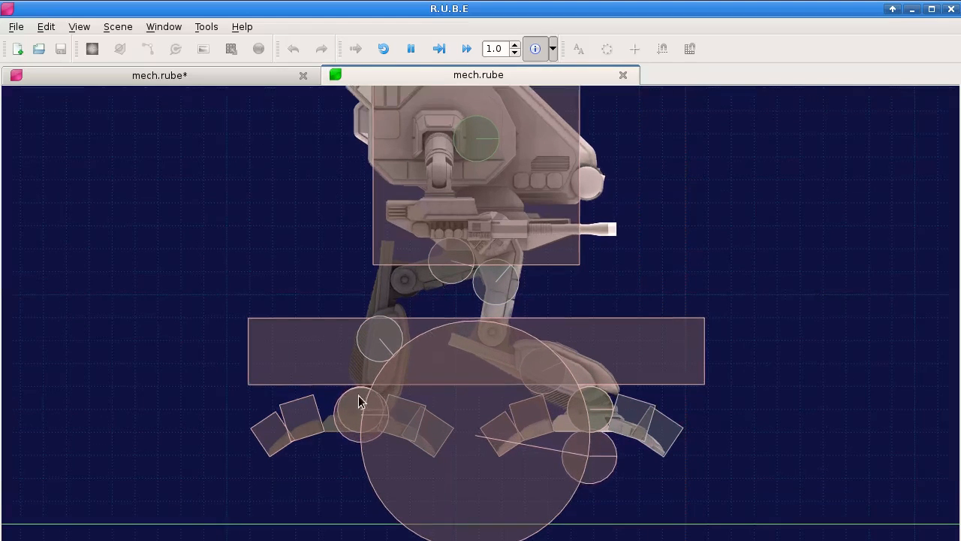
key("p")
key("ctrl+w")
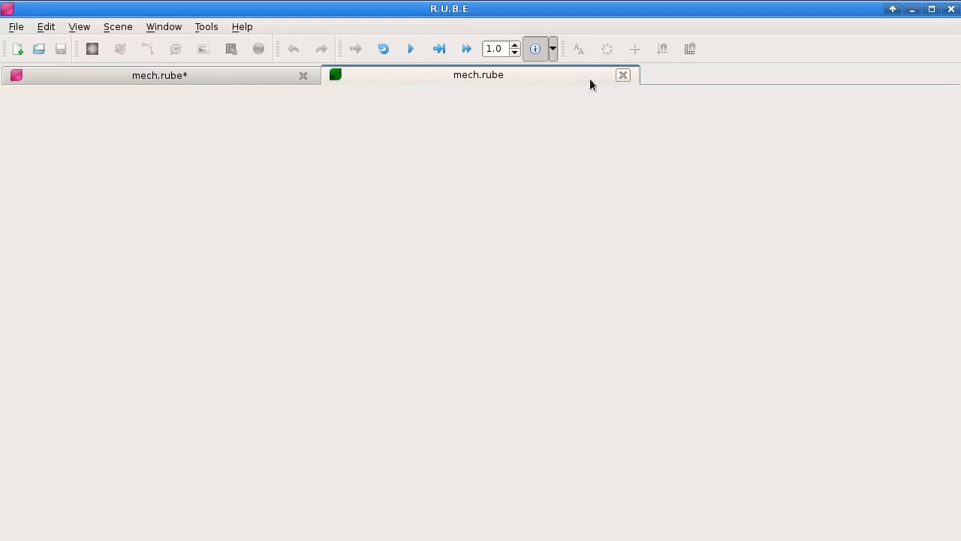
Locate the version whose torso and feet are no longer static, start a maximized simulation and advance it in single steps.
left_click_drag(439, 402, 454, 215)
left_click_drag(458, 371, 472, 127)
left_click_drag(502, 380, 459, 241)
key("ctrl+space")
left_click(342, 96)
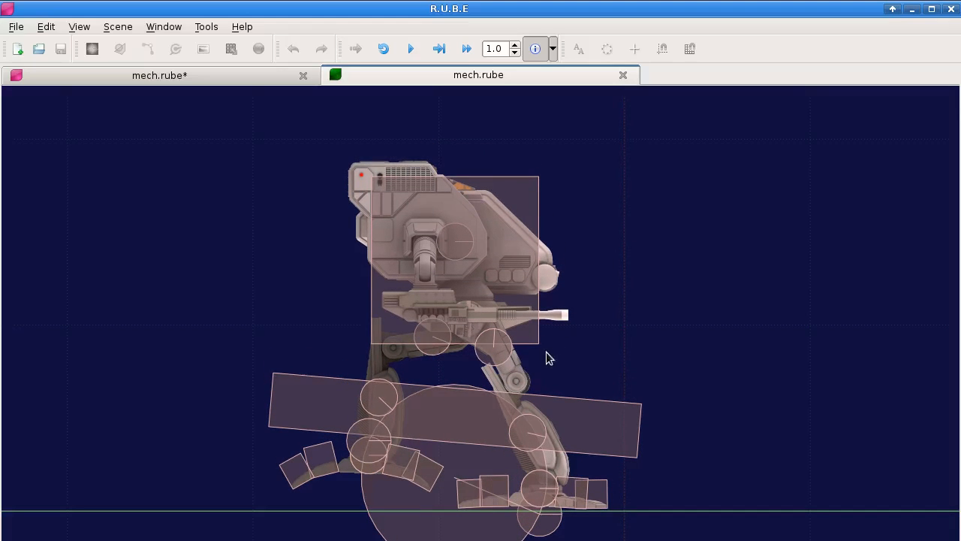
scroll(516, 387, "up", 3)
left_click_drag(516, 387, 486, 285)
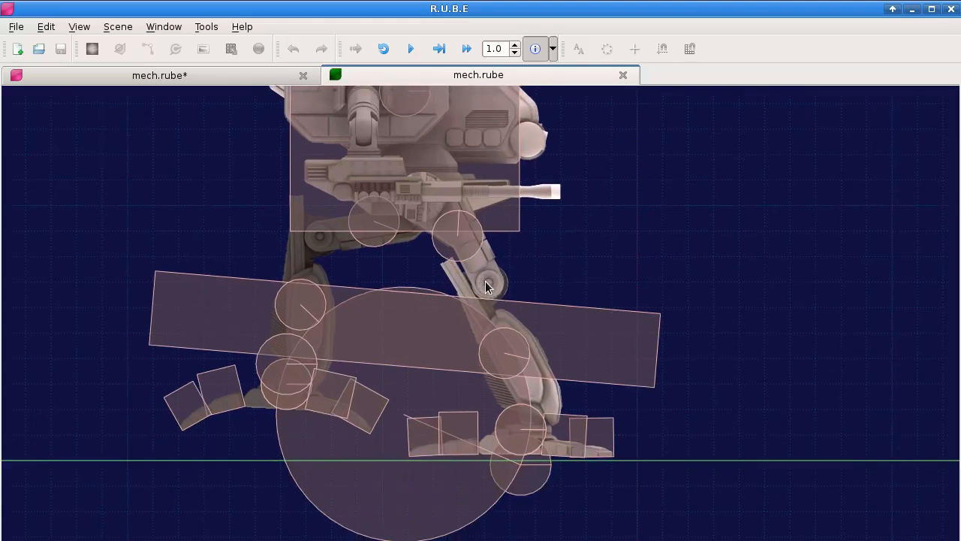
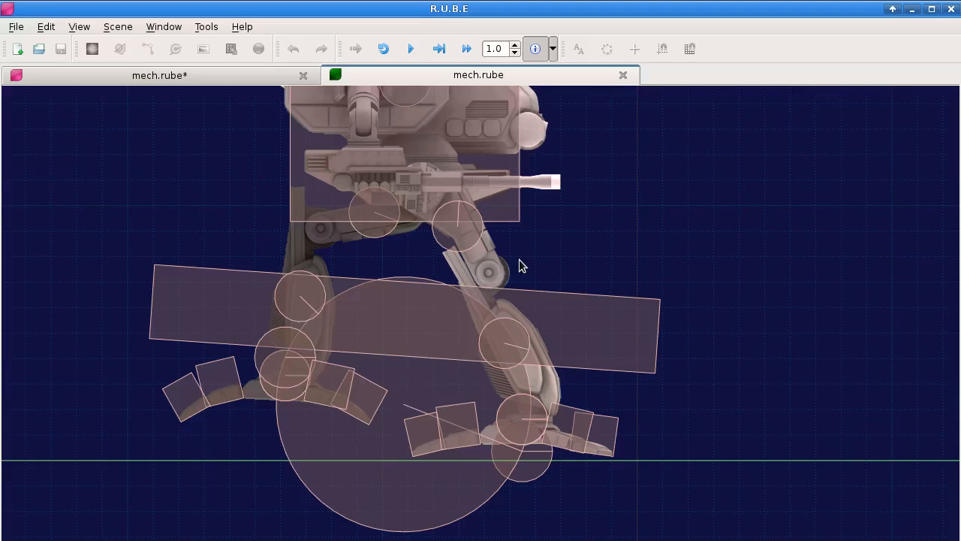
key("o")
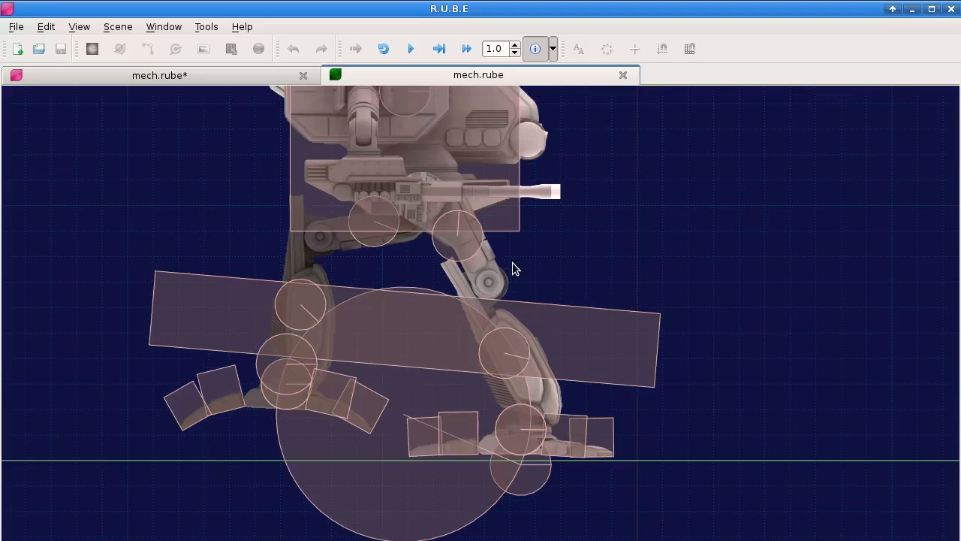
key("o")
key("o")
key("o")
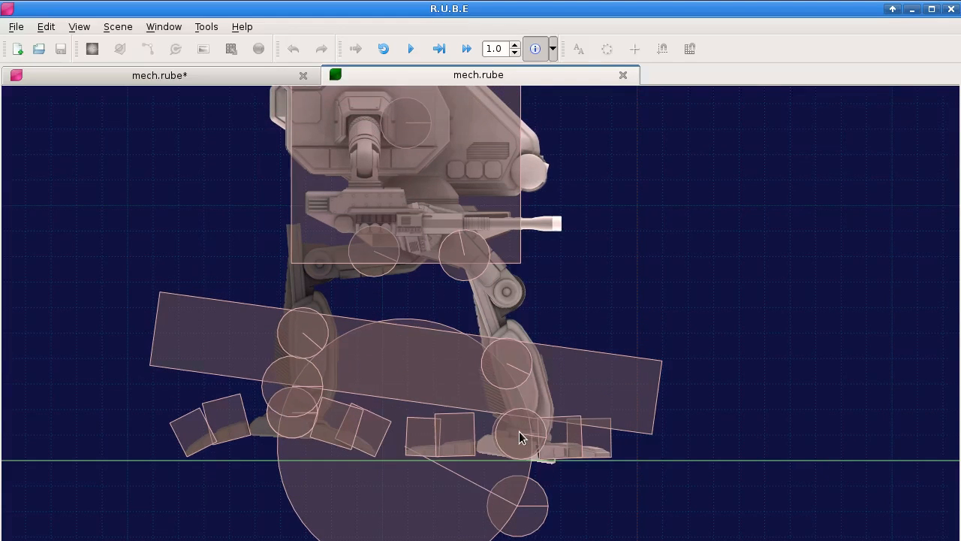
Let this mech walk continuously, follow it across the scene and close the simulation.
key("p")
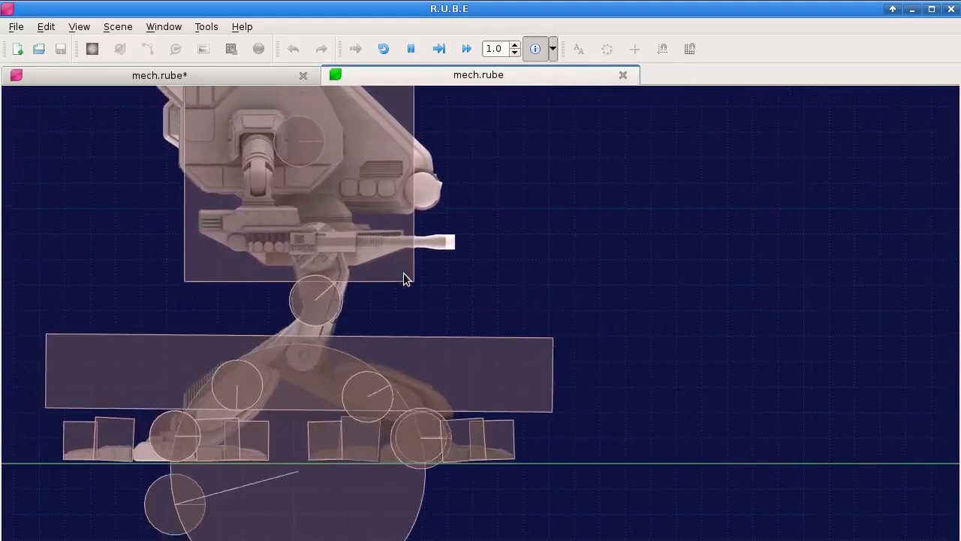
left_click_drag(403, 273, 421, 379)
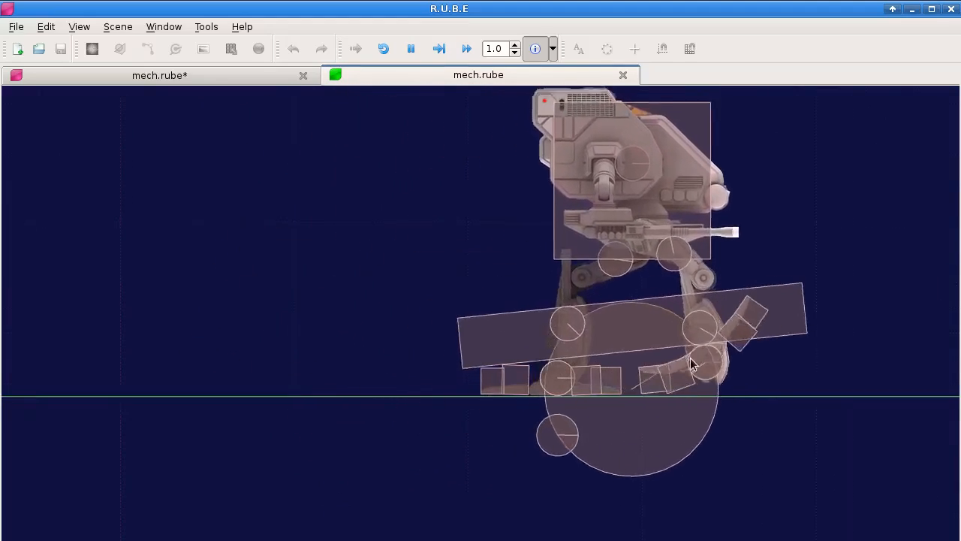
left_click_drag(754, 368, 225, 320)
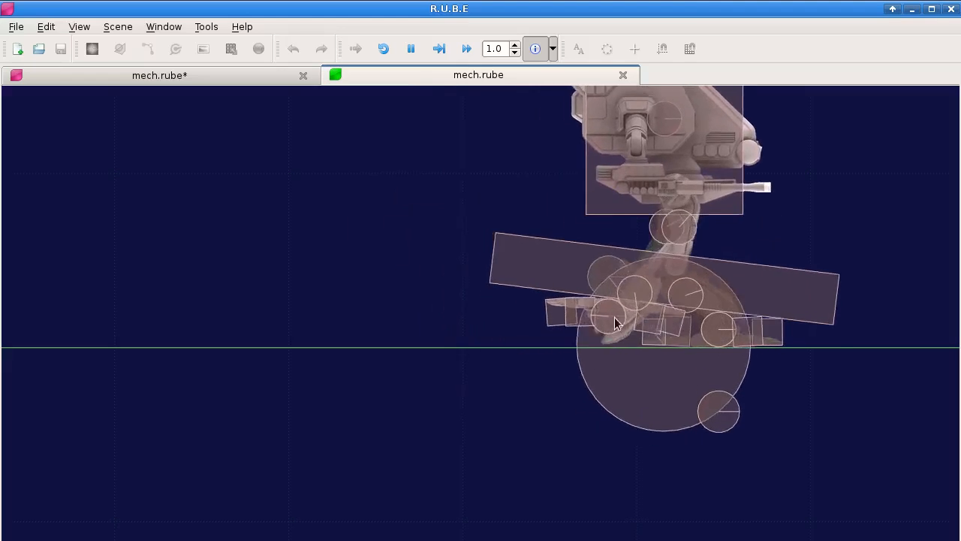
left_click_drag(621, 206, 93, 254)
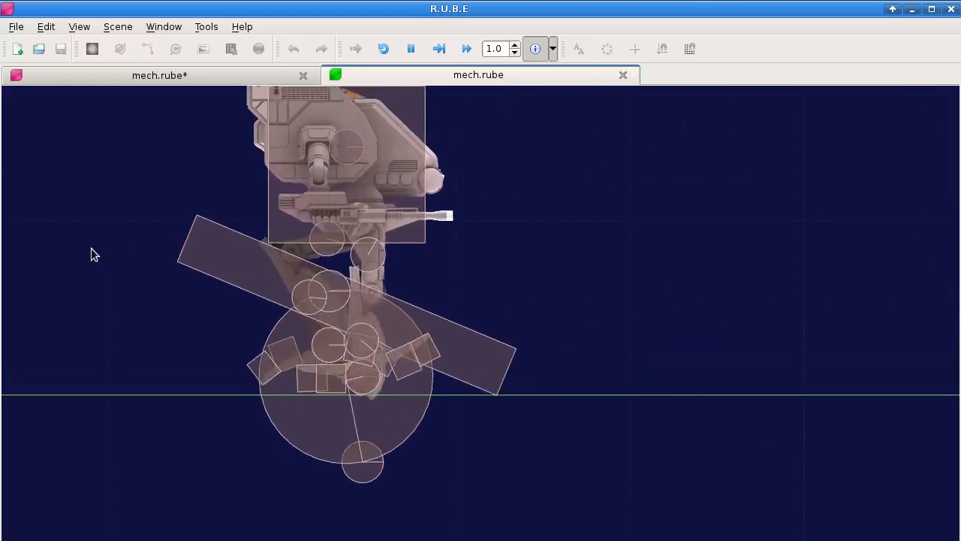
left_click(622, 75)
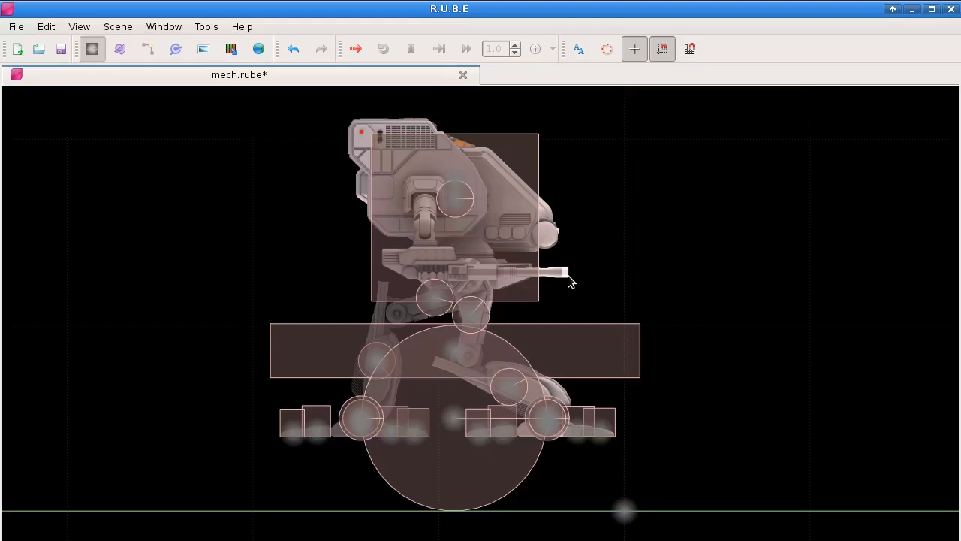
Locate the next rig version further down and examine the joints between its torso, wheel and feet in joint mode.
left_click_drag(461, 396, 474, 280)
scroll(427, 413, "down", 3)
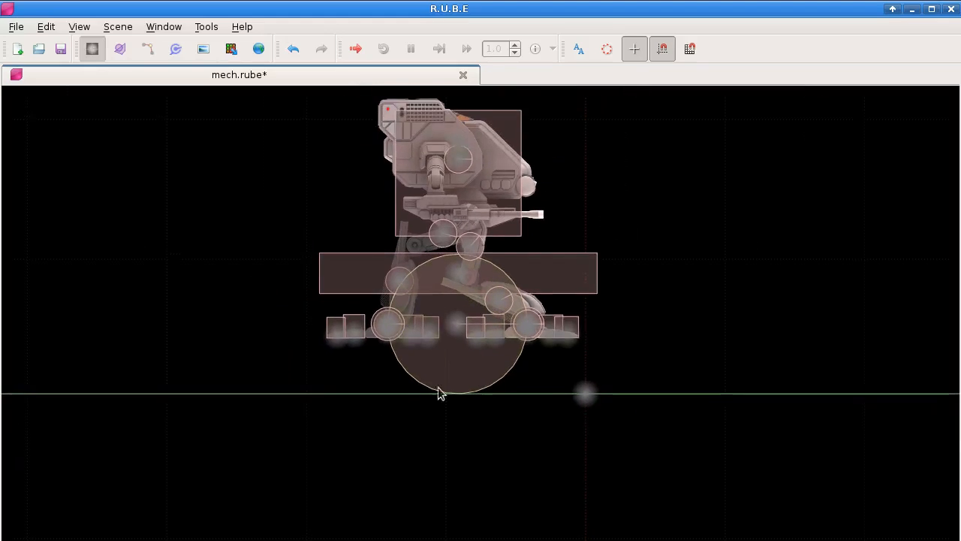
left_click_drag(433, 401, 454, 232)
left_click_drag(452, 384, 478, 124)
left_click_drag(492, 291, 501, 222)
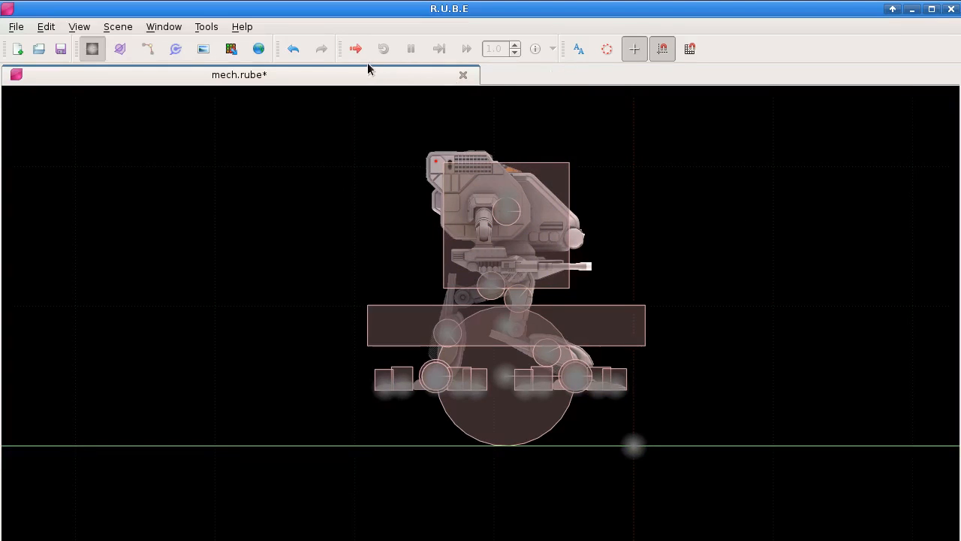
key("j")
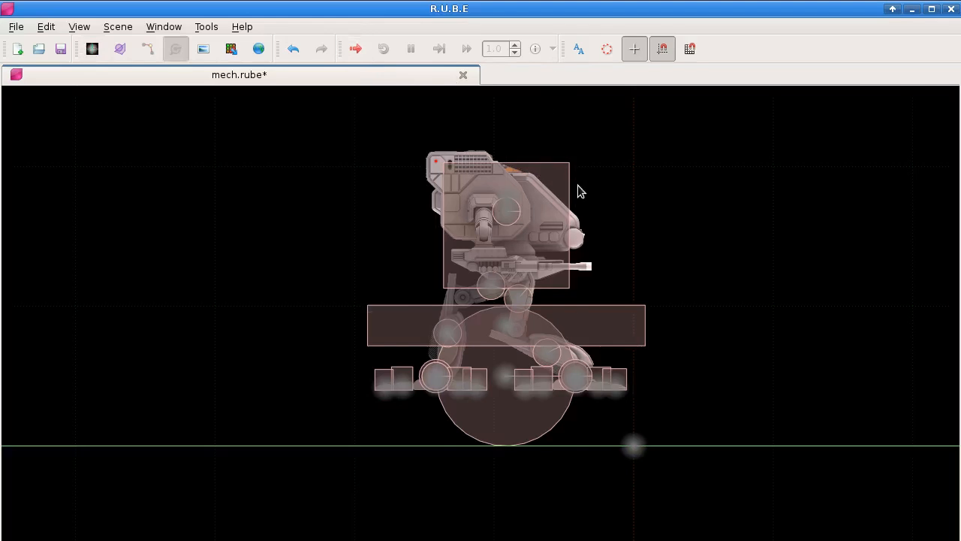
scroll(563, 232, "up", 3)
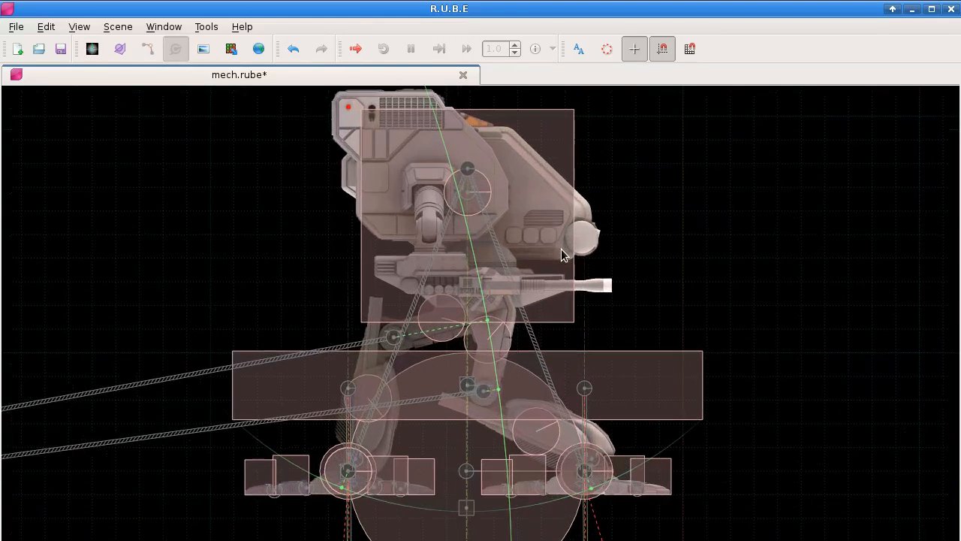
scroll(420, 380, "down", 1)
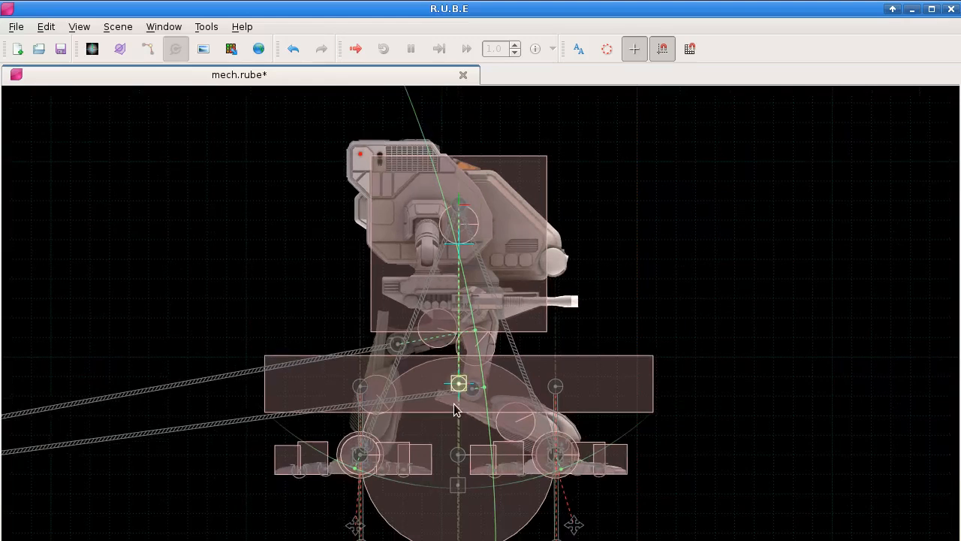
Examine the rope joint at the front leg's knee up close and read its properties.
scroll(455, 404, "up", 4)
scroll(488, 381, "up", 6)
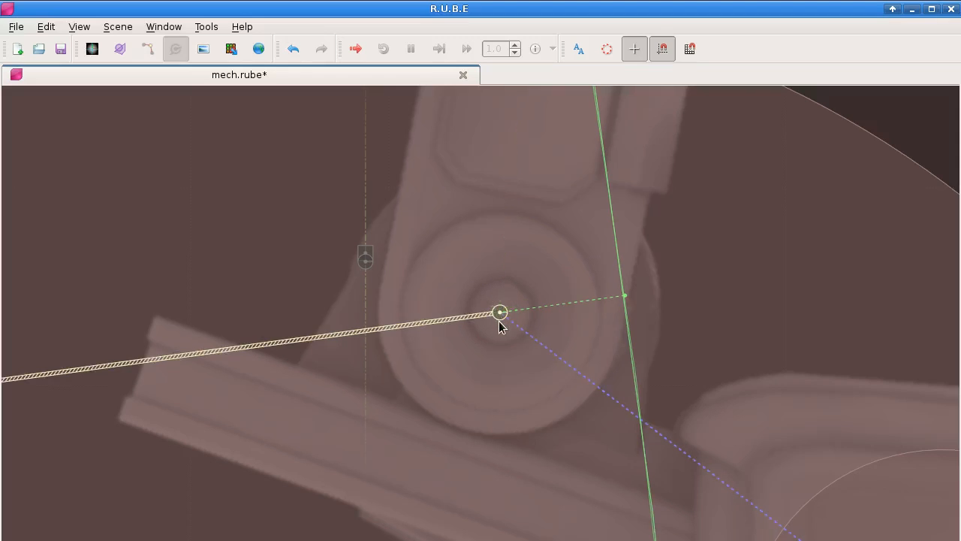
scroll(499, 327, "down", 1)
scroll(497, 325, "down", 3)
left_click_drag(498, 325, 517, 316)
scroll(501, 293, "down", 1)
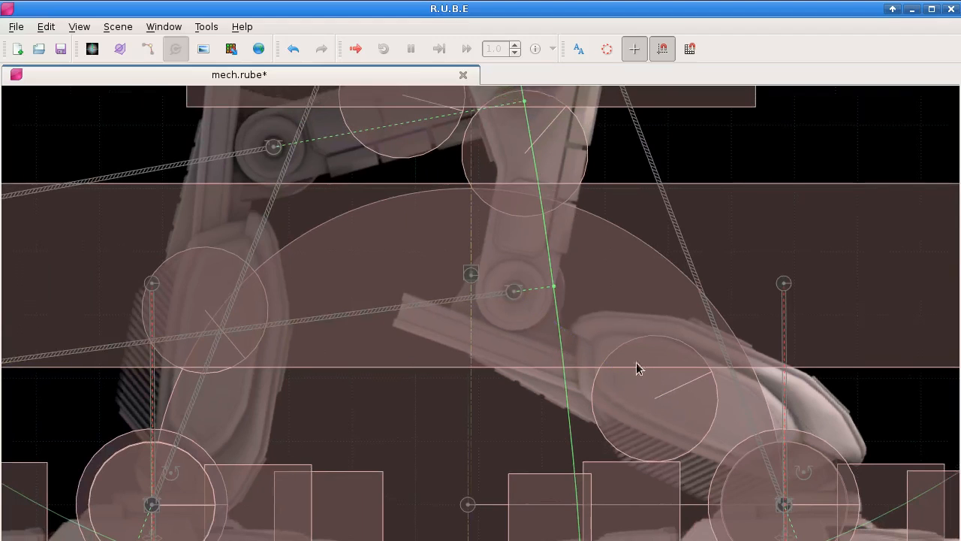
left_click_drag(620, 401, 638, 373)
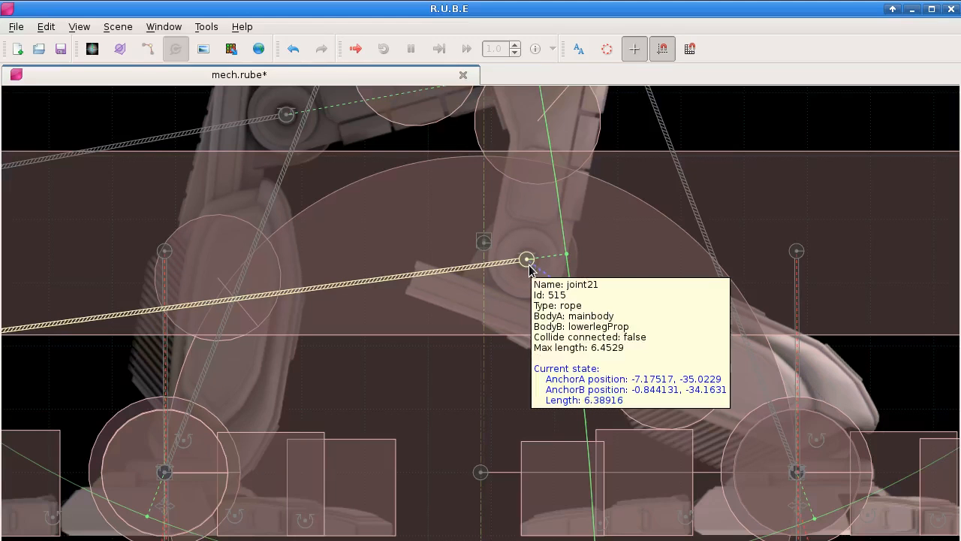
Trace both knee ropes to their shared anchor far behind the mech and examine how their limit arcs cross the legs.
scroll(529, 268, "down", 5)
scroll(529, 266, "down", 3)
scroll(529, 267, "up", 3)
scroll(530, 267, "down", 5)
left_click_drag(530, 266, 832, 263)
left_click_drag(656, 291, 787, 283)
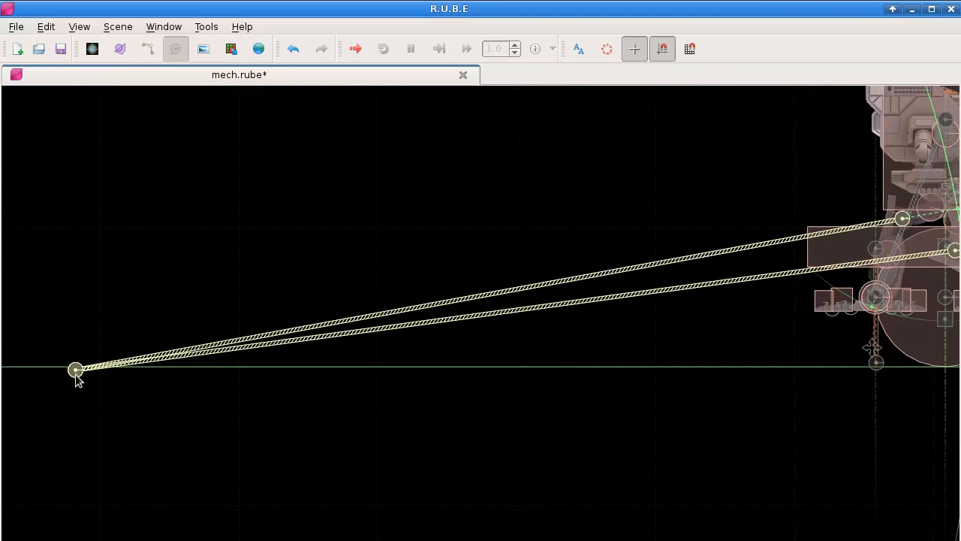
left_click_drag(615, 356, 309, 395)
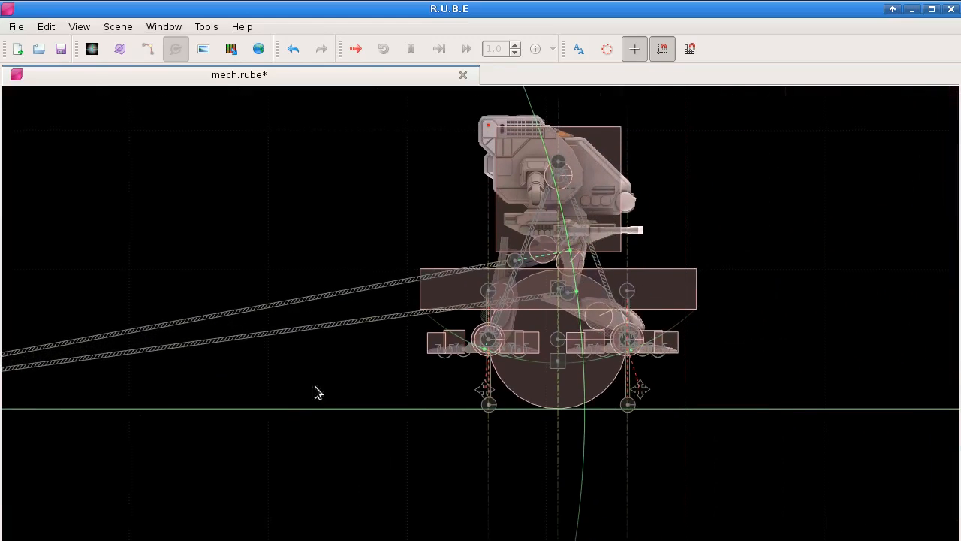
scroll(555, 300, "up", 4)
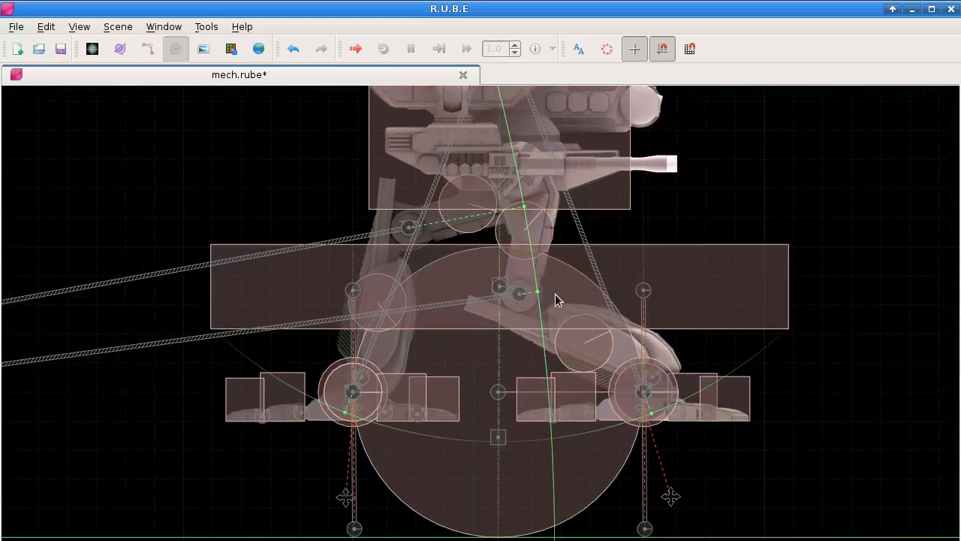
scroll(556, 295, "up", 4)
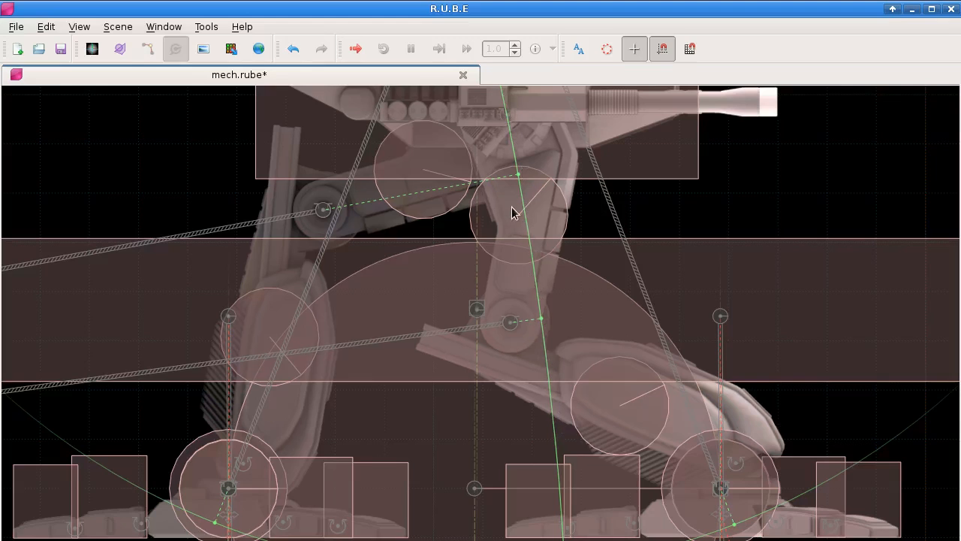
scroll(515, 231, "down", 3)
scroll(514, 252, "down", 3)
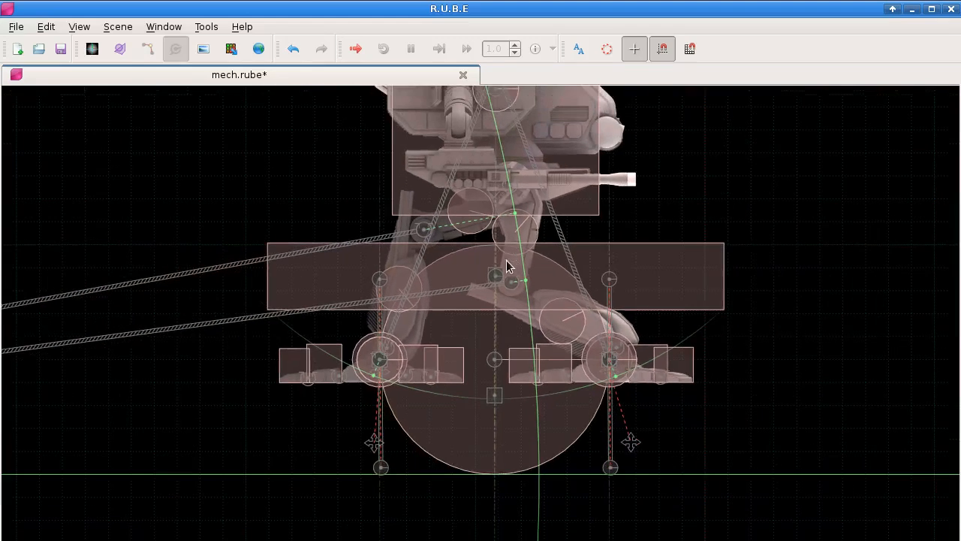
Try moving the two knee ropes' shared anchor from far behind the mech onto the rear end of the box.
left_click_drag(509, 257, 679, 253)
scroll(678, 253, "down", 3)
scroll(344, 292, "down", 1)
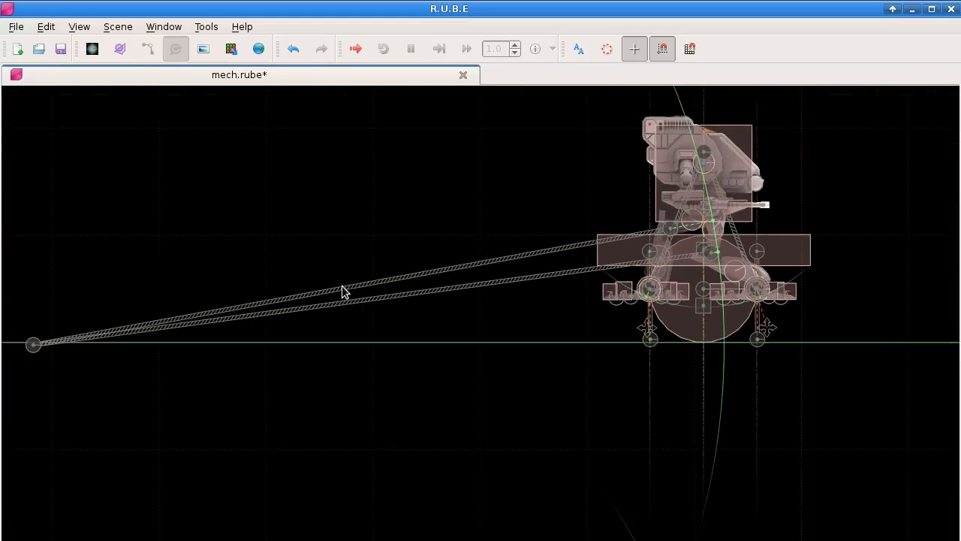
left_click(39, 360)
left_click_drag(38, 359, 620, 267)
scroll(703, 314, "up", 4)
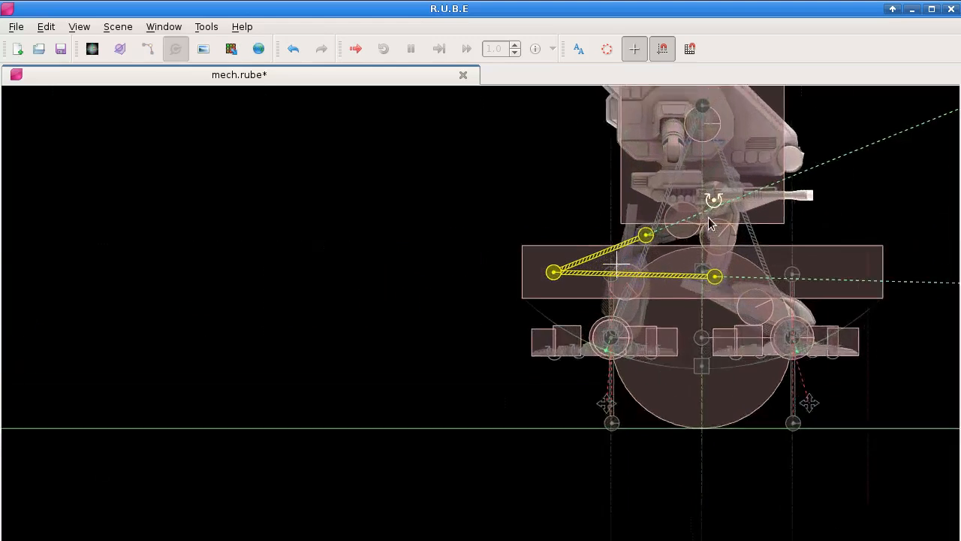
scroll(706, 312, "up", 4)
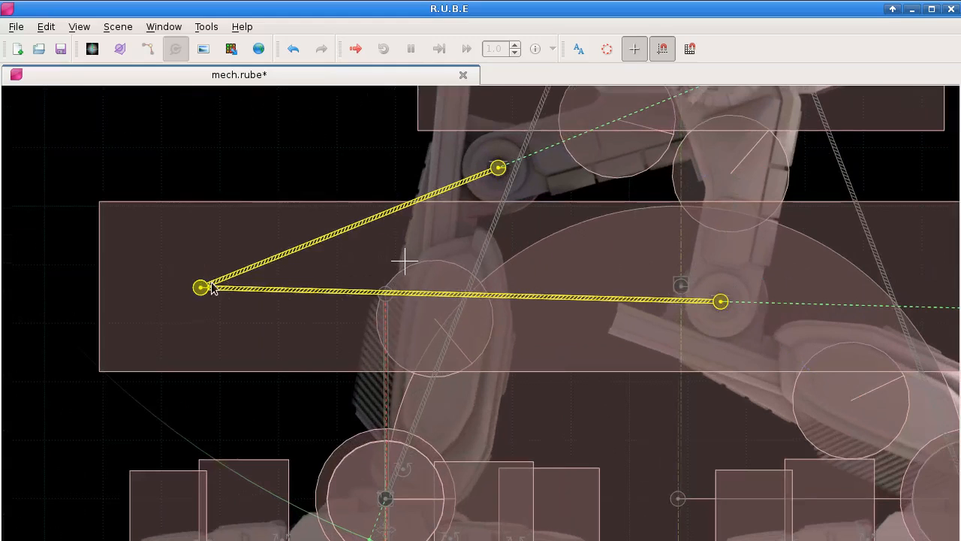
scroll(223, 289, "down", 10)
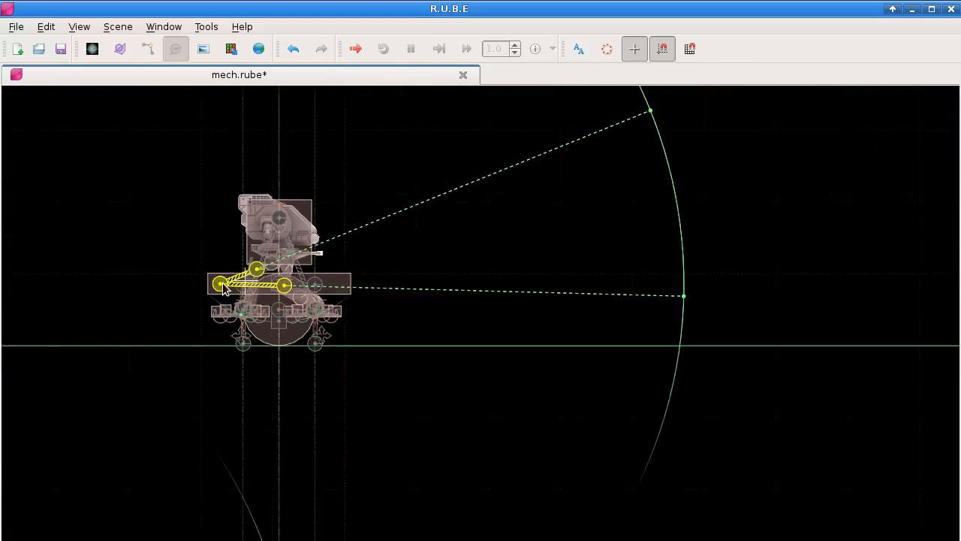
Try shortening the upper rope's limit to just past the rear knee, examine its arc, and undo both rope edits.
left_click_drag(640, 133, 308, 280)
scroll(229, 280, "up", 10)
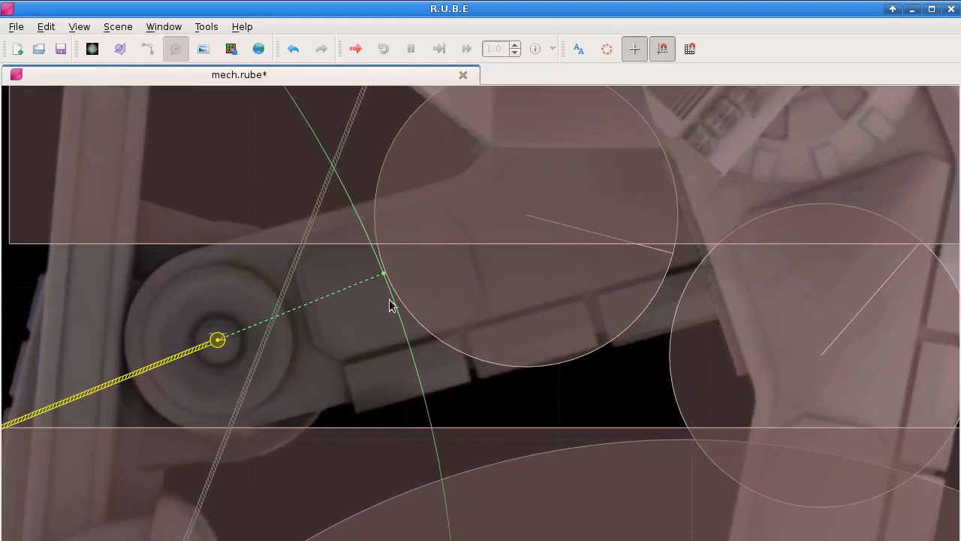
scroll(357, 218, "down", 10)
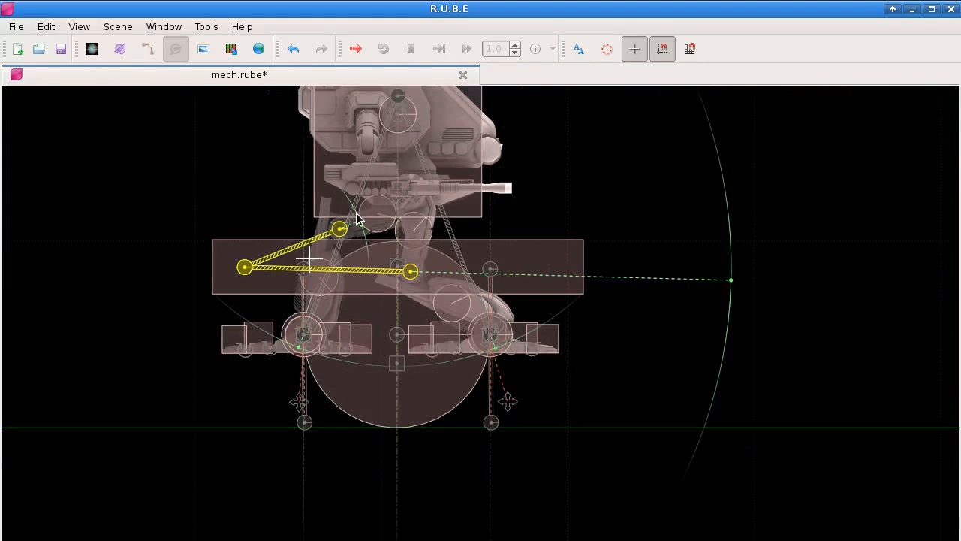
key("ctrl+z")
key("ctrl+z")
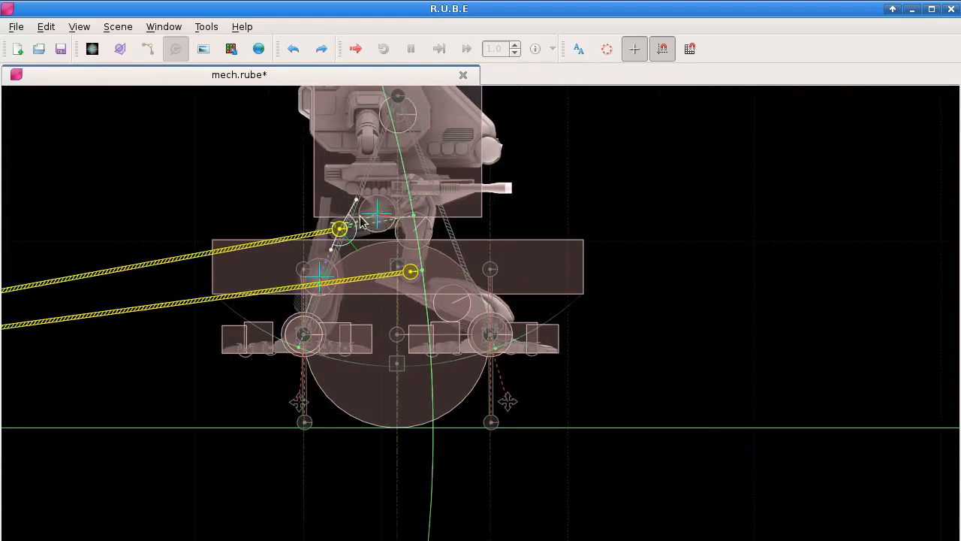
Start a maximized simulation of this rig version with its joints displayed.
scroll(359, 219, "up", 5)
scroll(365, 228, "down", 2)
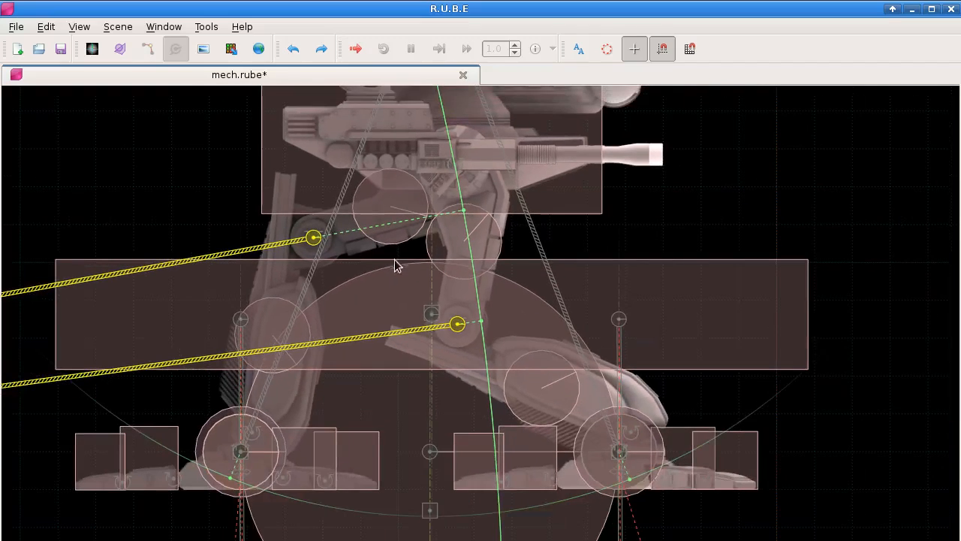
key("ctrl+p")
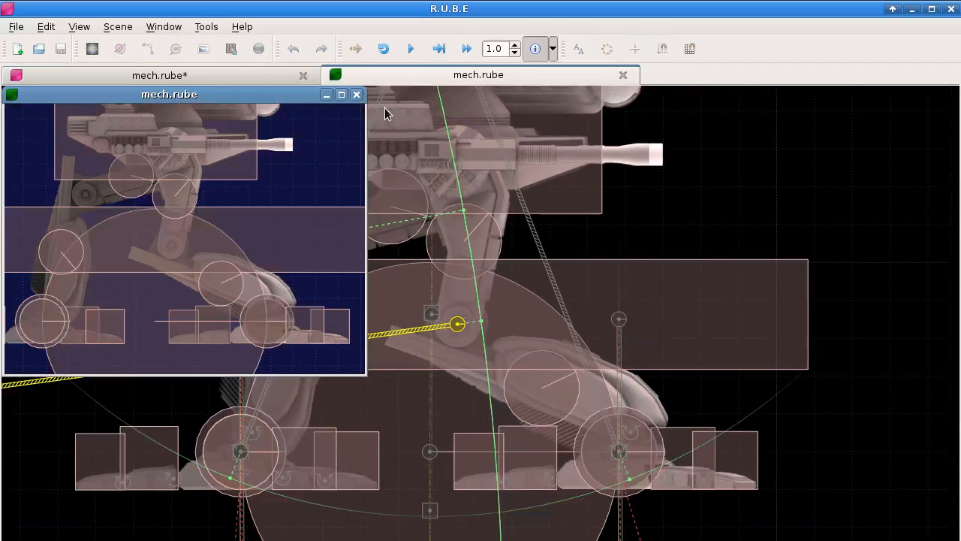
left_click(341, 95)
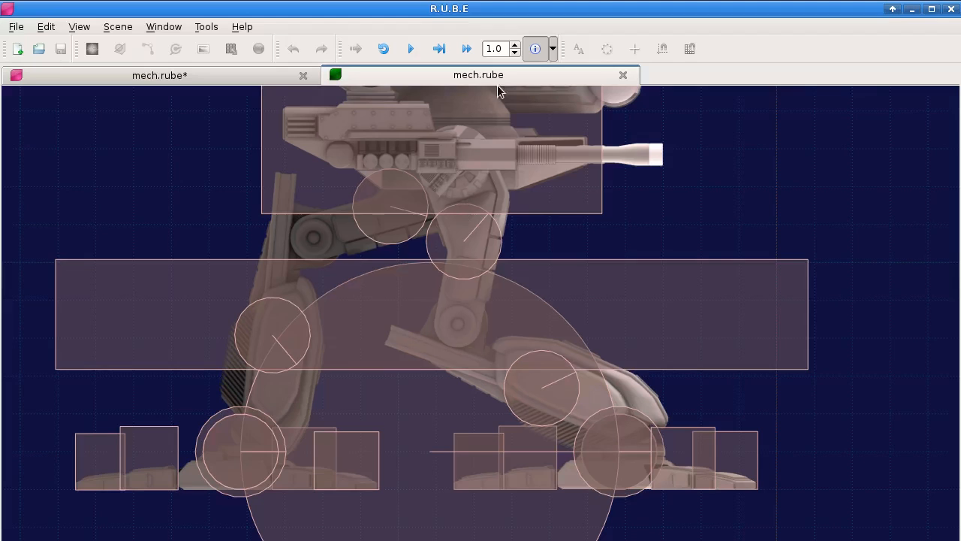
left_click(552, 49)
left_click(571, 132)
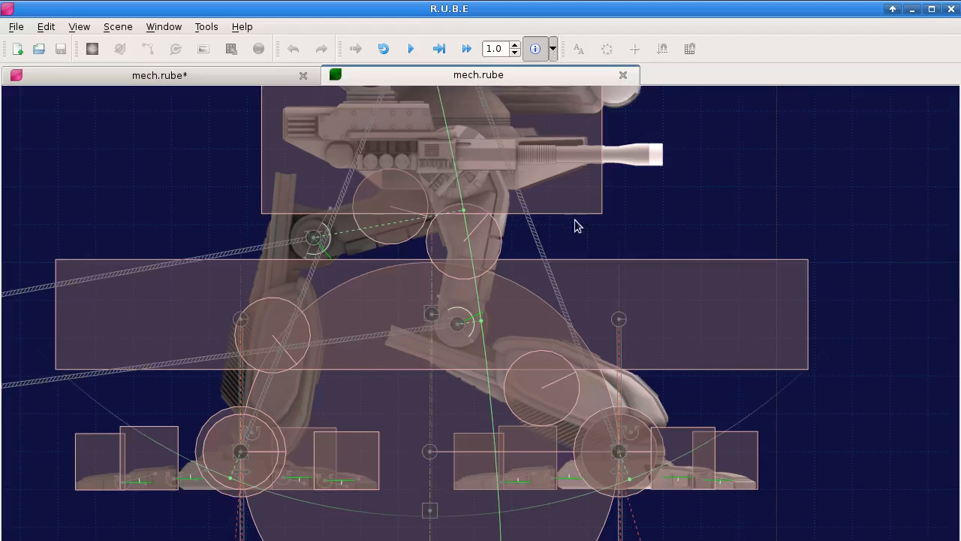
Advance the simulation gradually and examine how the rope limit arc guides the knee joints as the legs move.
scroll(546, 286, "down", 3)
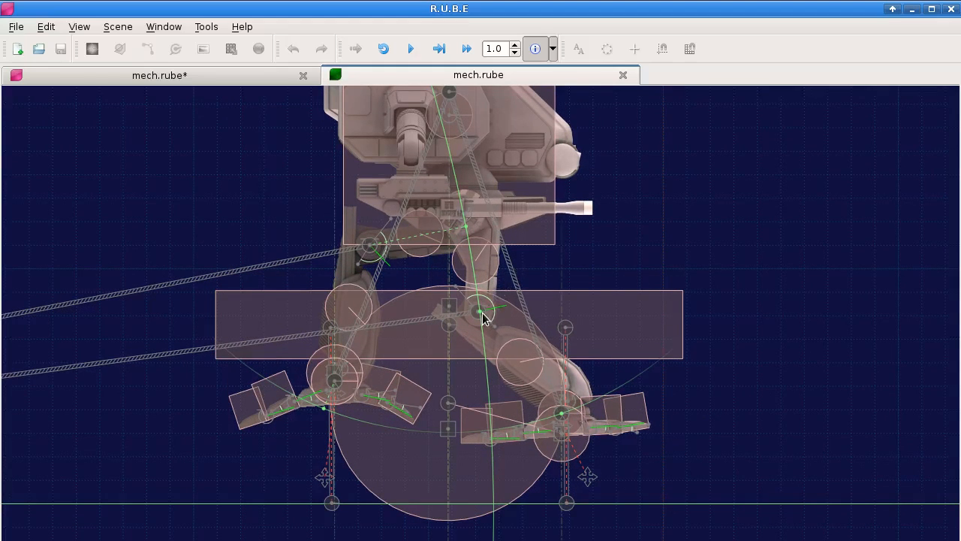
scroll(481, 317, "up", 3)
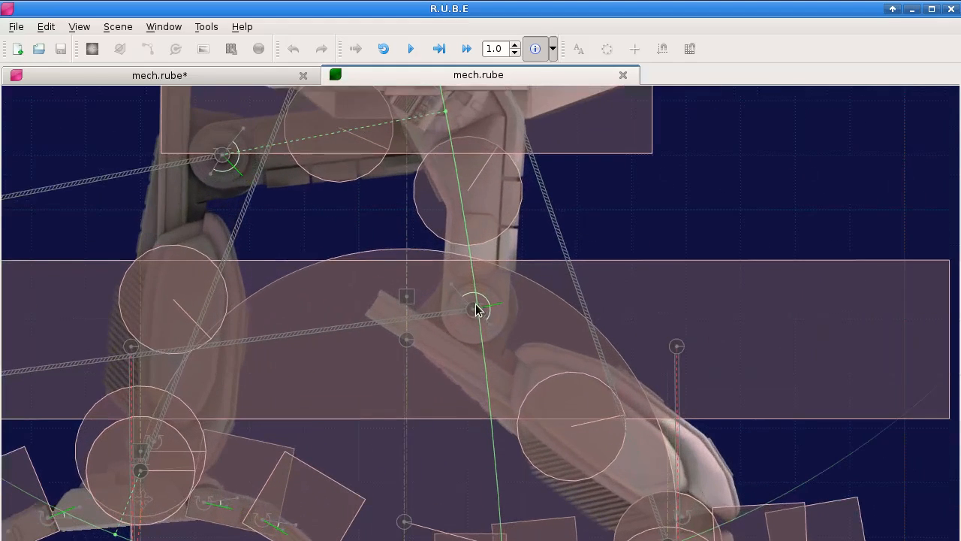
scroll(477, 309, "up", 3)
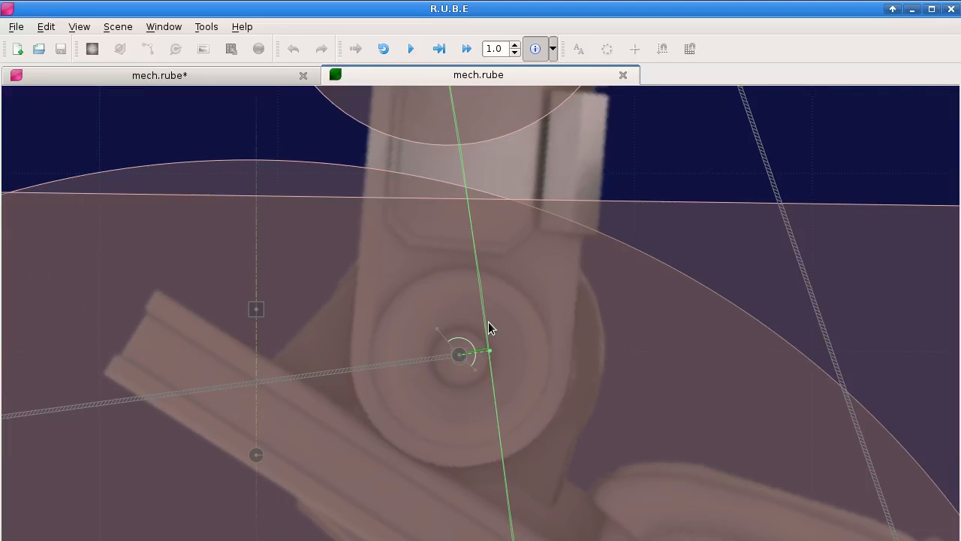
scroll(488, 323, "down", 2)
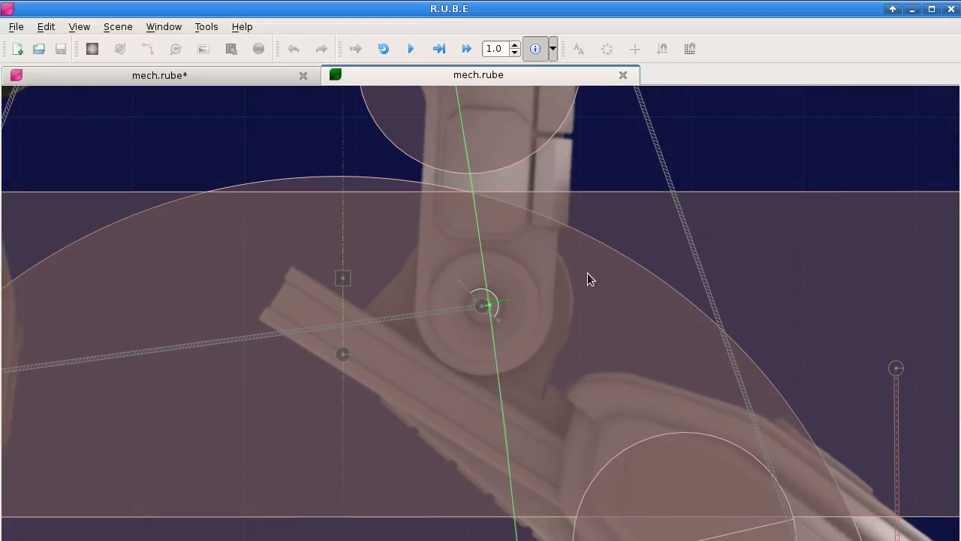
scroll(570, 293, "down", 6)
left_click_drag(637, 242, 386, 296)
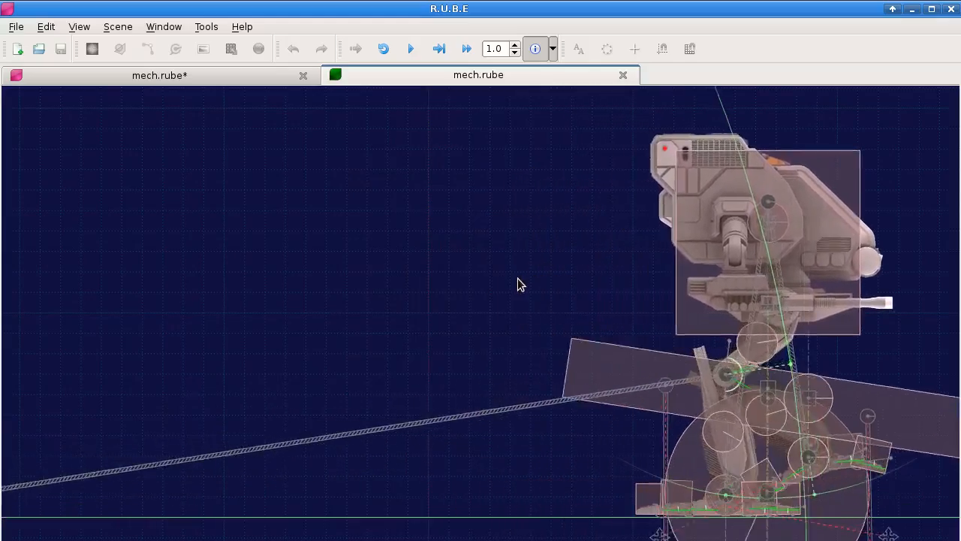
left_click_drag(569, 326, 240, 277)
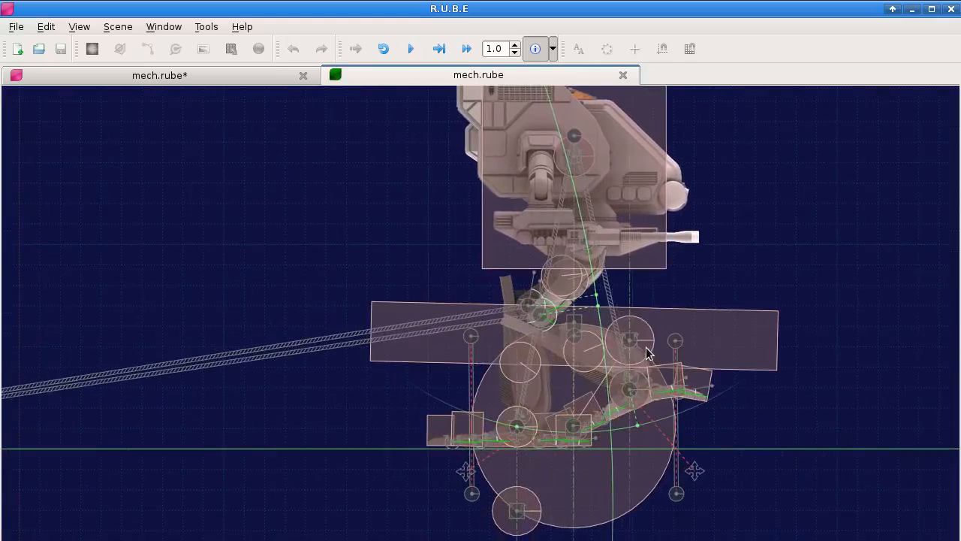
Let the simulation run continuously and follow the walking rig across the scene with its fixtures and joints displayed.
key("space")
scroll(650, 299, "down", 4)
left_click_drag(653, 299, 240, 286)
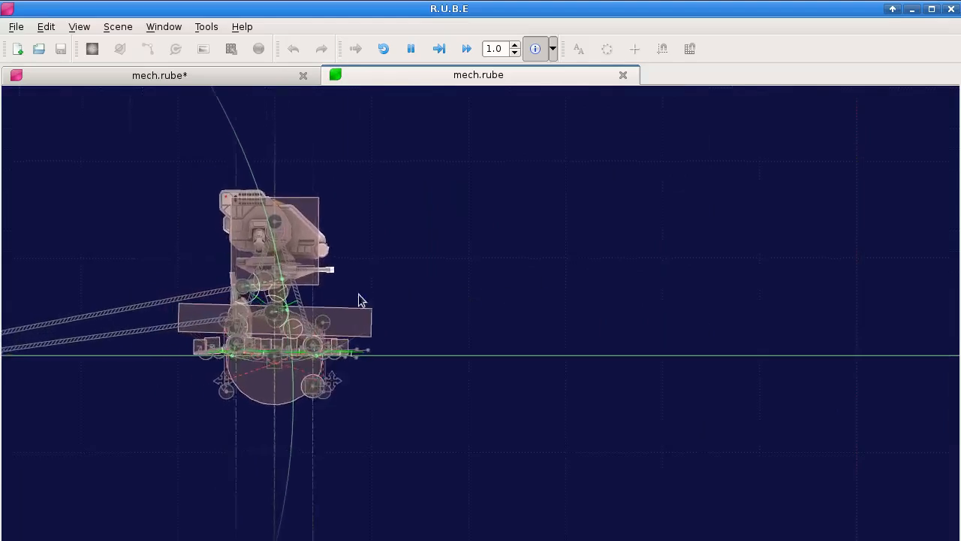
left_click_drag(385, 298, 307, 315)
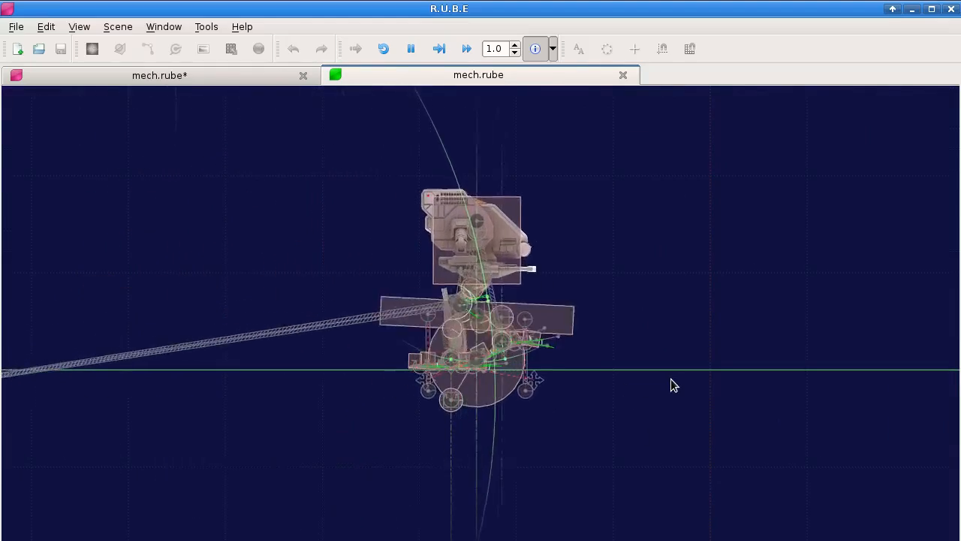
left_click_drag(789, 419, 410, 419)
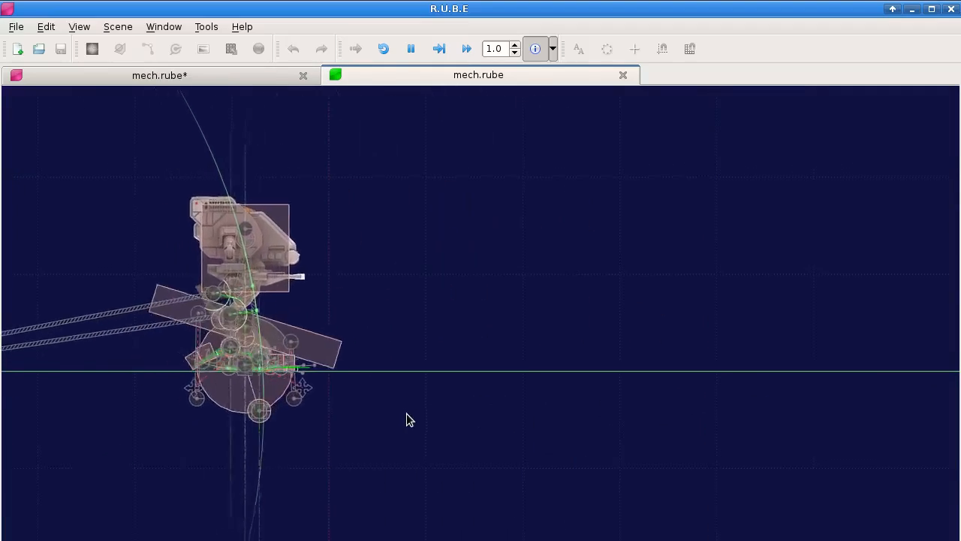
left_click_drag(543, 333, 384, 358)
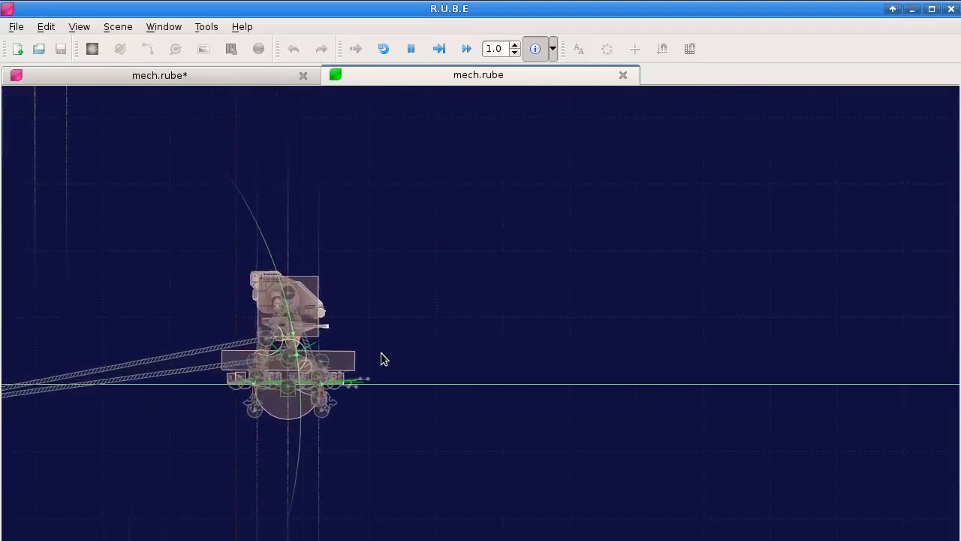
scroll(513, 318, "up", 5)
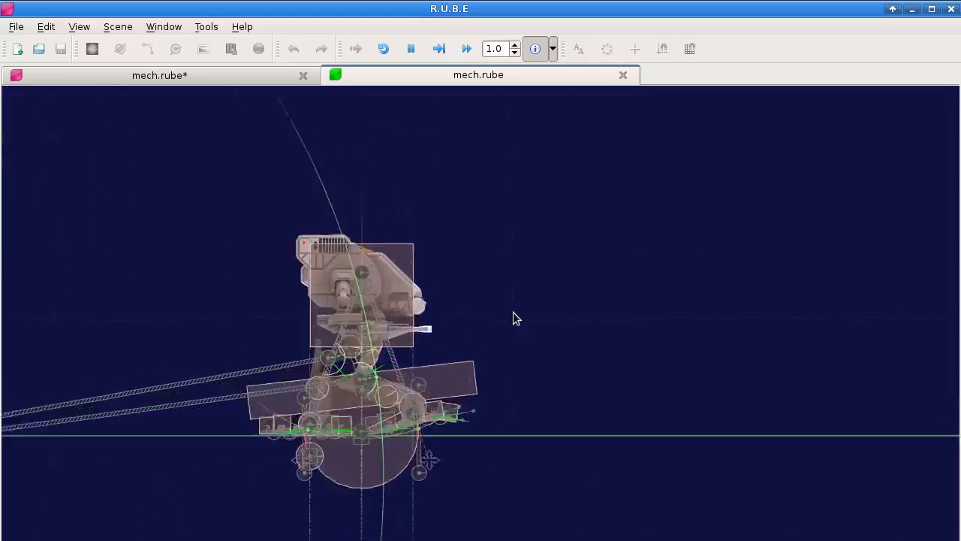
scroll(676, 373, "down", 5)
left_click_drag(689, 366, 312, 363)
left_click_drag(424, 361, 337, 294)
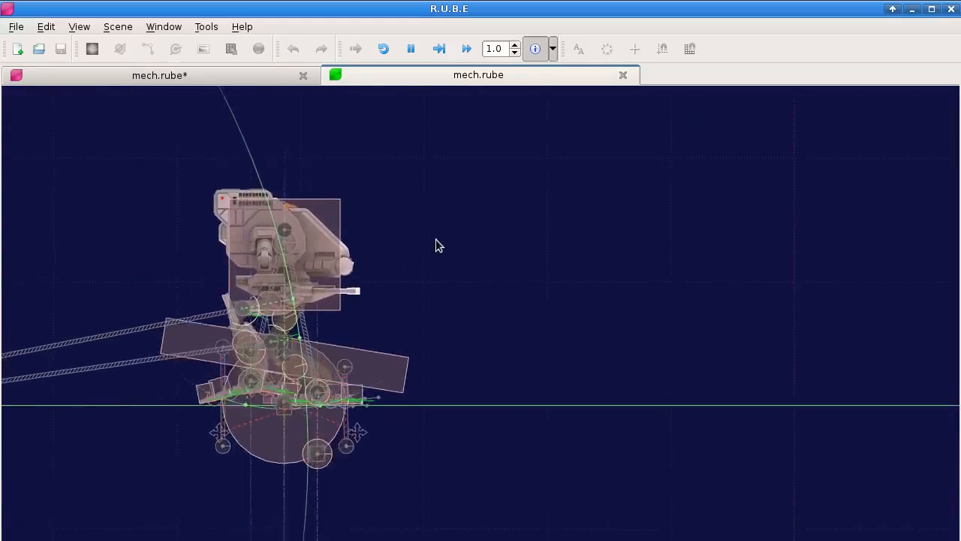
Hide the fixtures and joints in the running simulation and follow the illustrated mech as it walks.
left_click(553, 48)
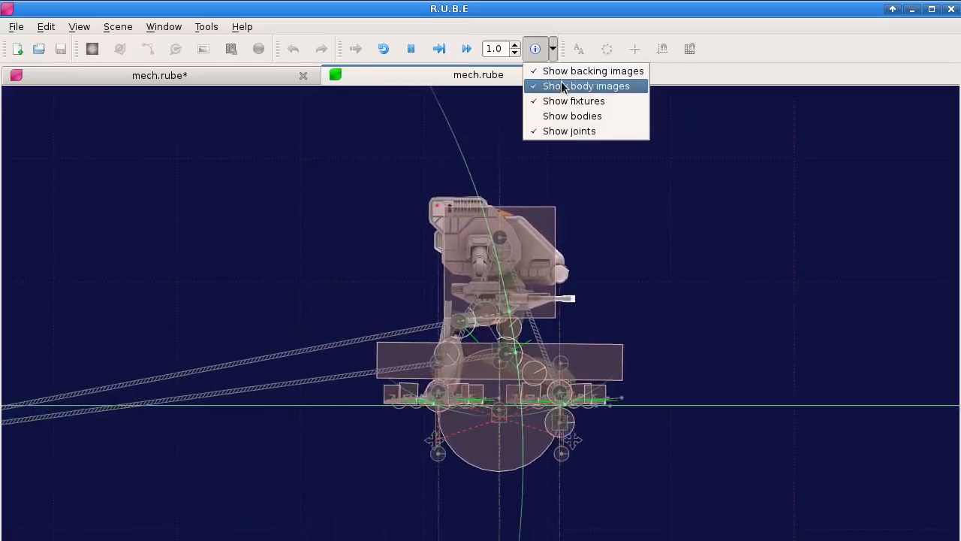
left_click(566, 102)
left_click(553, 48)
left_click(569, 118)
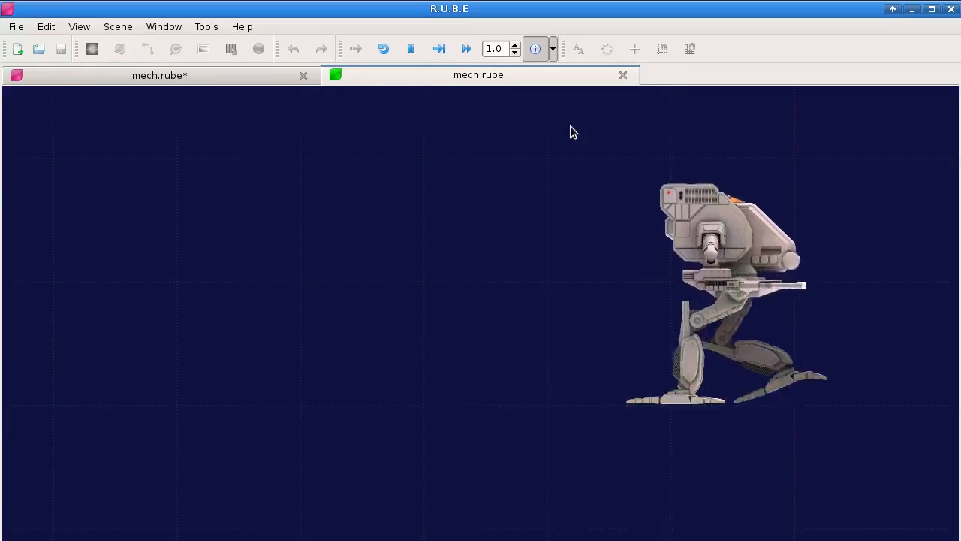
left_click_drag(618, 253, 2, 274)
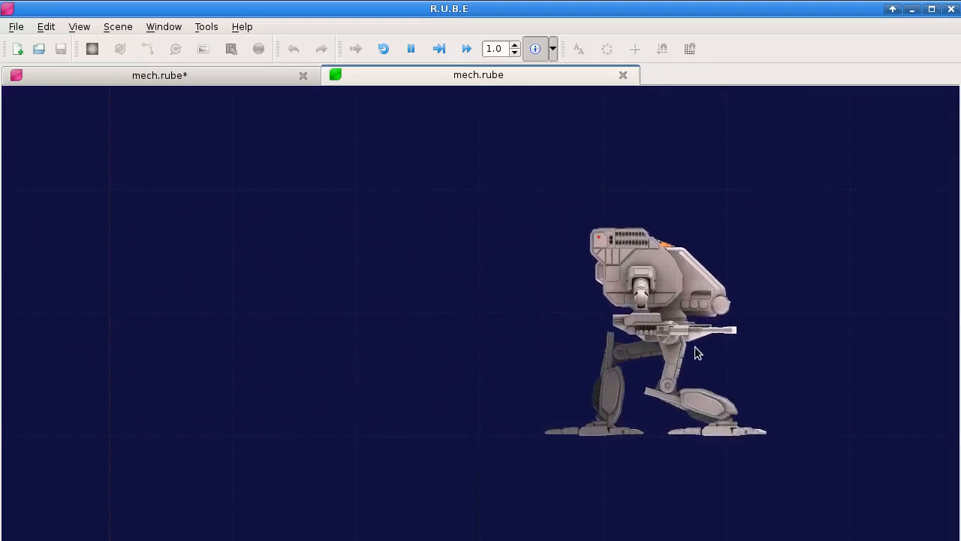
left_click_drag(739, 354, 299, 333)
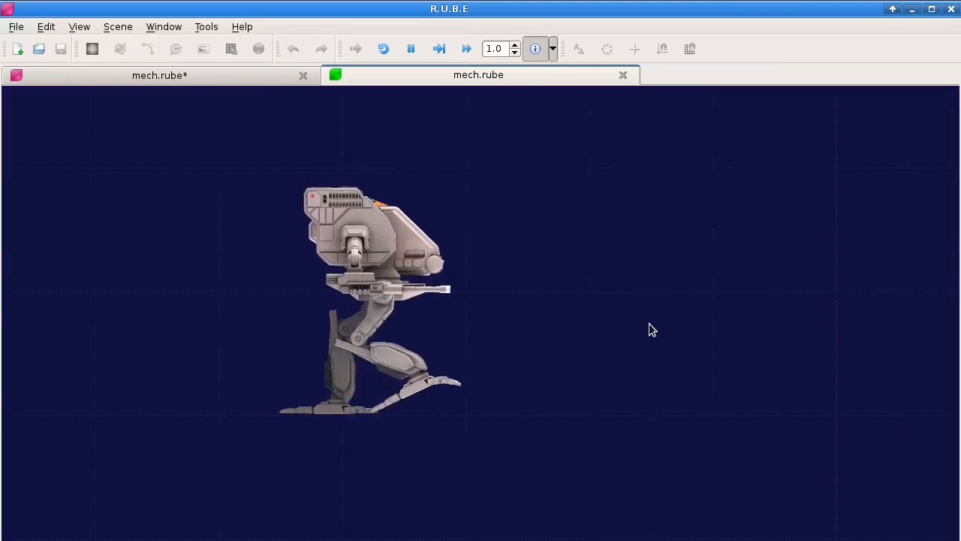
Follow the illustrated mech as it walks over the level ground, viewing its gait close up and from afar, and pause the simulation.
left_click_drag(723, 320, 524, 322)
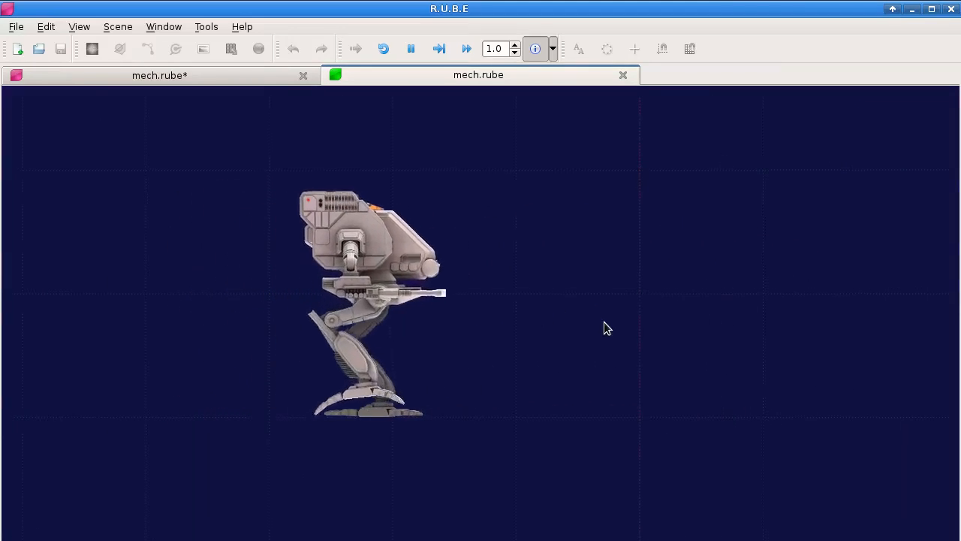
left_click_drag(745, 351, 305, 346)
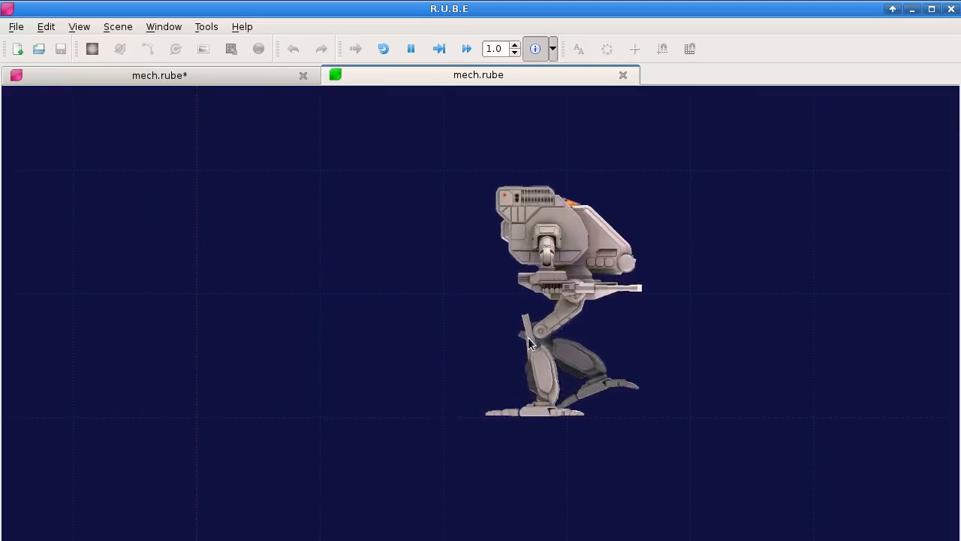
left_click_drag(693, 368, 320, 365)
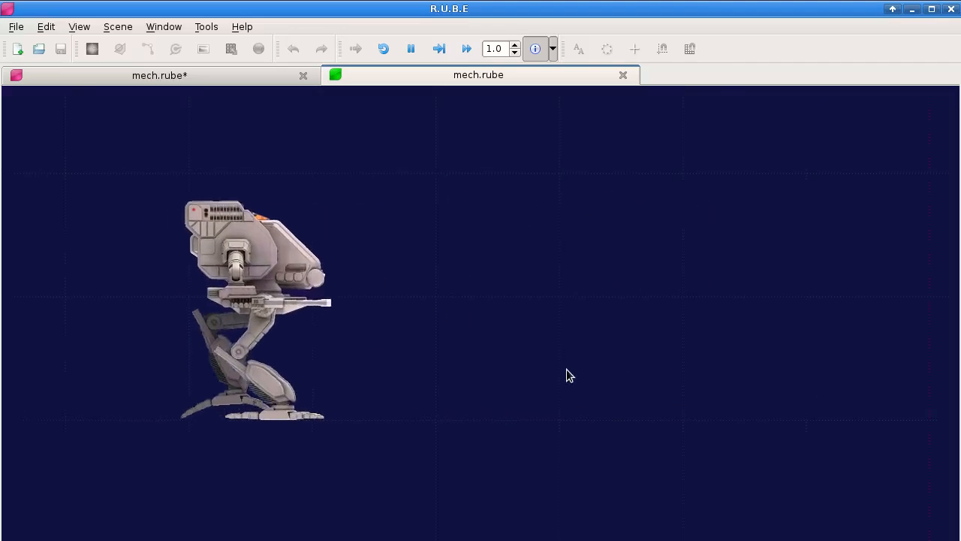
left_click_drag(569, 373, 386, 344)
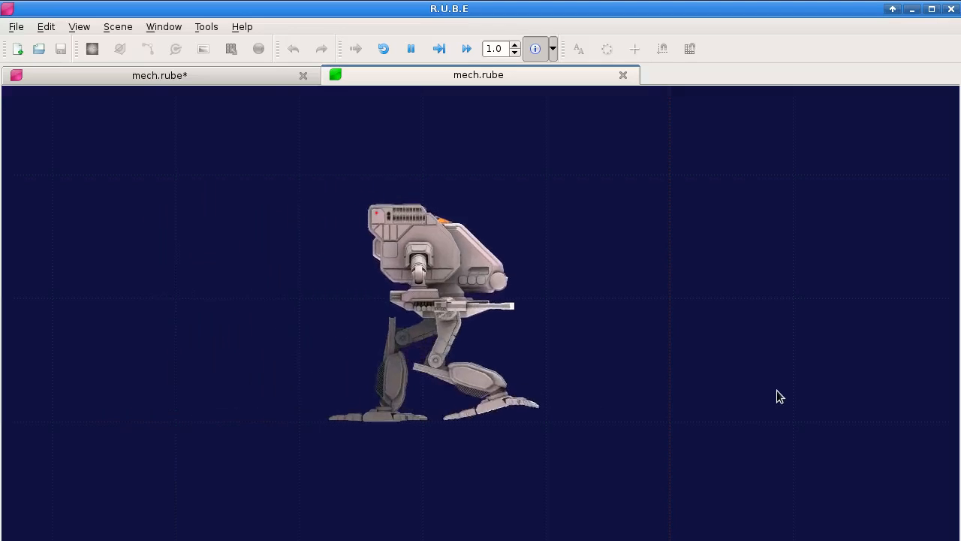
left_click_drag(804, 352, 281, 360)
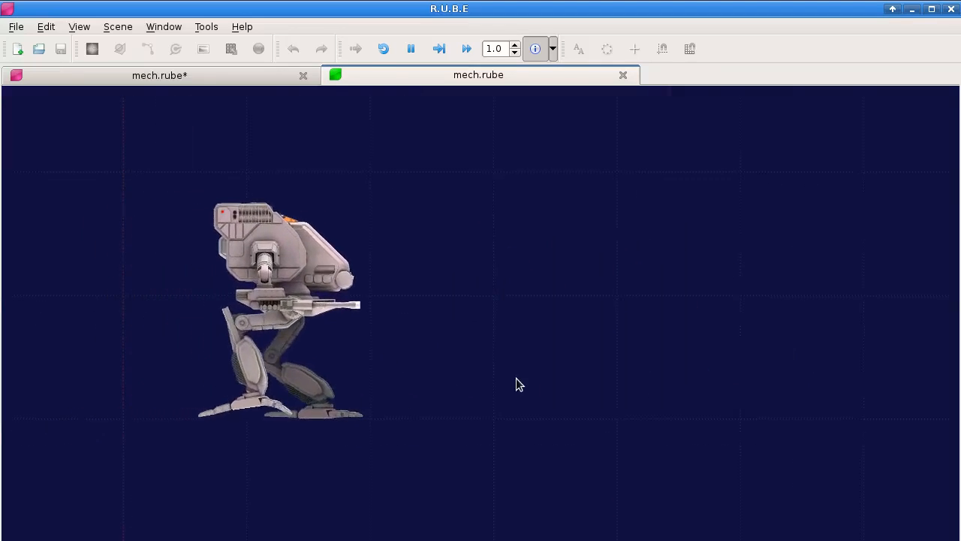
scroll(683, 358, "up", 2)
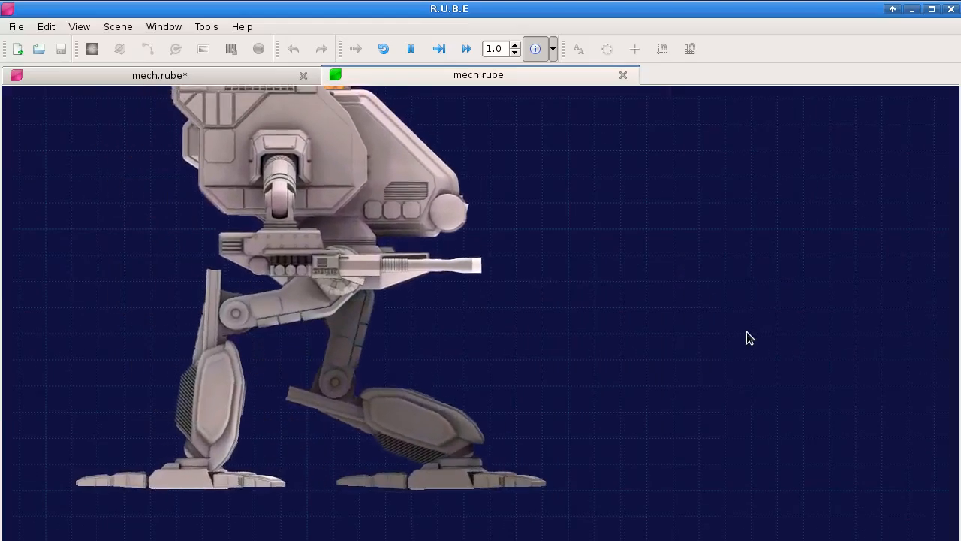
scroll(747, 331, "down", 2)
left_click_drag(708, 343, 316, 350)
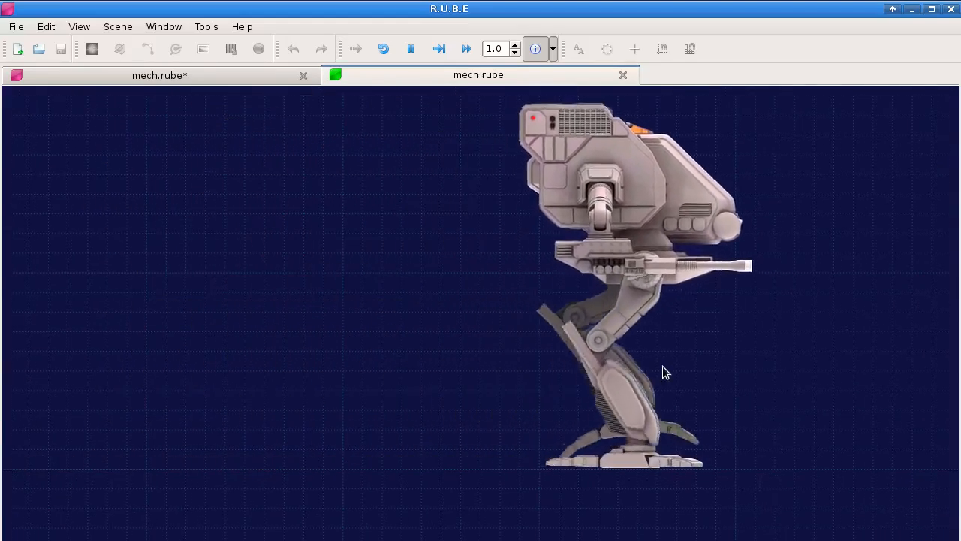
left_click_drag(893, 333, 620, 364)
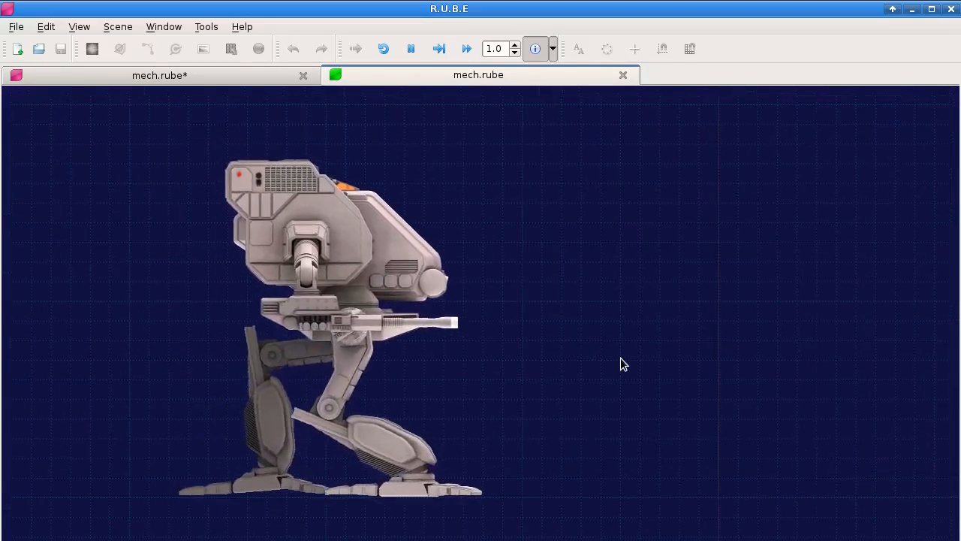
scroll(621, 362, "down", 5)
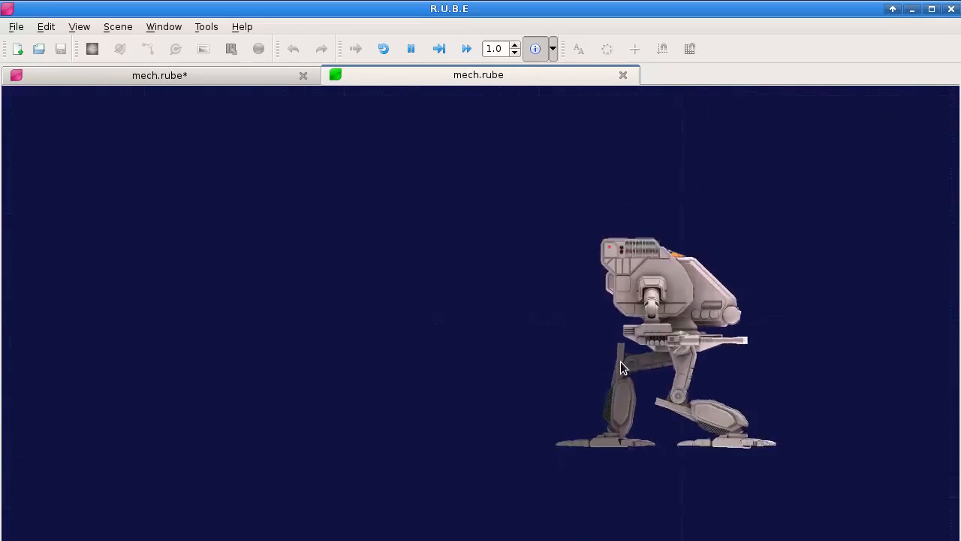
scroll(622, 359, "up", 3)
key("space")
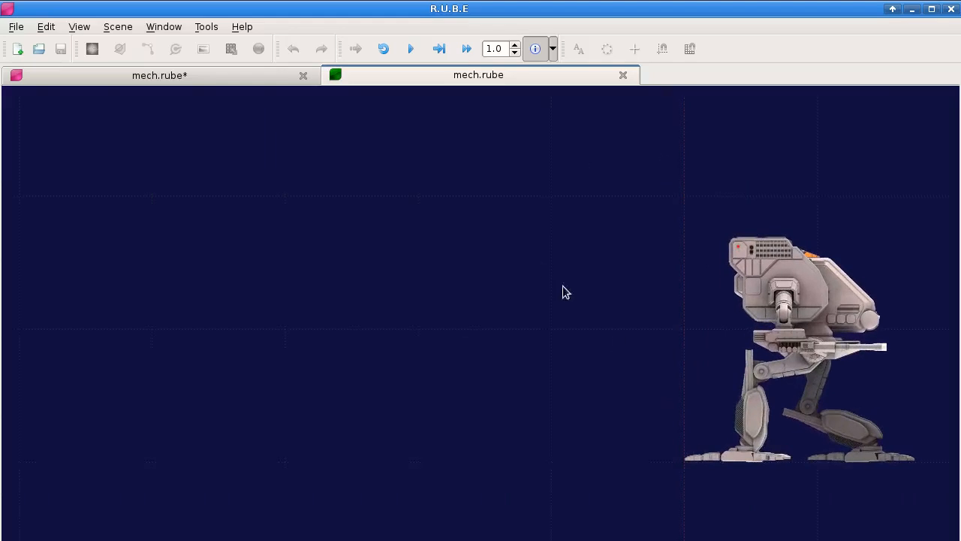
Return to the editable mech scene, examine the uneven ground line along its length, and close the old simulation.
left_click(183, 79)
scroll(360, 381, "down", 6)
left_click_drag(382, 394, 368, 94)
left_click_drag(470, 412, 453, 223)
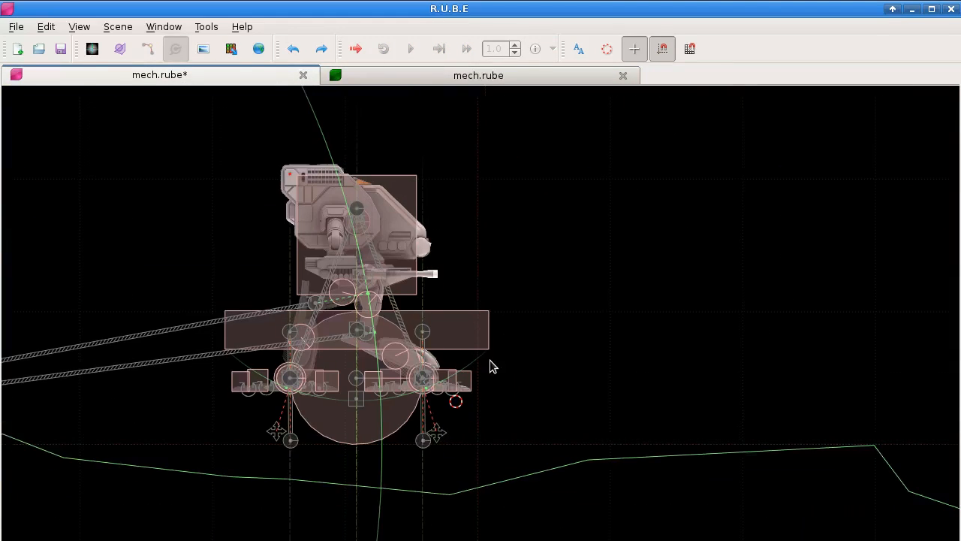
left_click_drag(670, 388, 214, 286)
left_click_drag(673, 356, 658, 359)
left_click_drag(185, 342, 633, 336)
left_click_drag(290, 338, 728, 338)
left_click_drag(325, 350, 475, 351)
scroll(421, 281, "up", 6)
left_click_drag(685, 183, 563, 256)
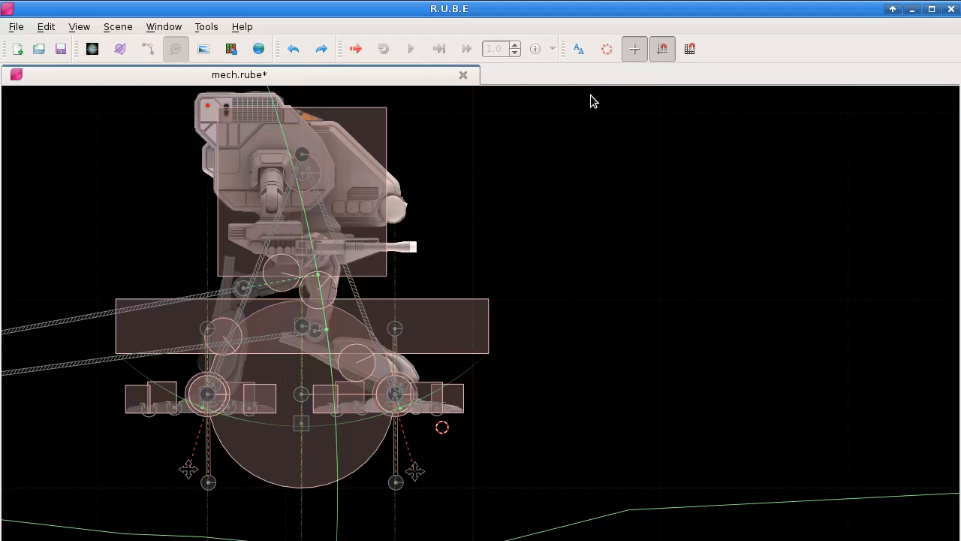
Start a new simulation of the mech on the uneven ground with fixtures displayed, and run it down the first slope.
left_click(341, 96)
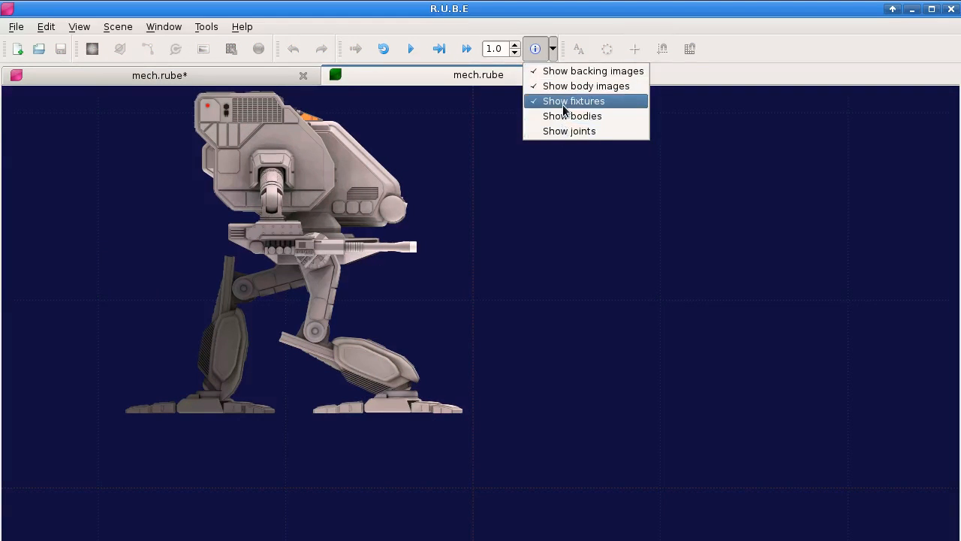
left_click(562, 103)
left_click_drag(734, 250, 382, 124)
key("p")
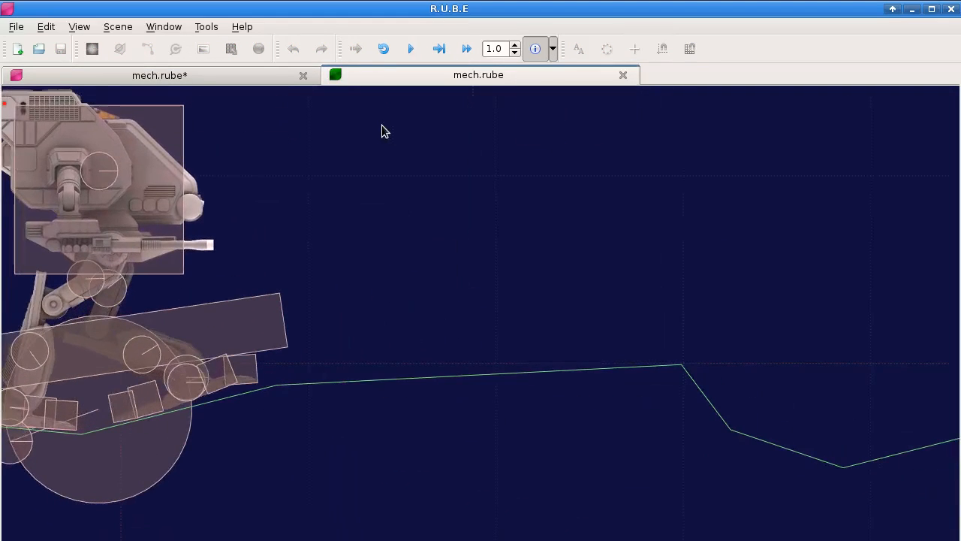
key("p")
scroll(661, 346, "down", 2)
left_click_drag(714, 333, 414, 318)
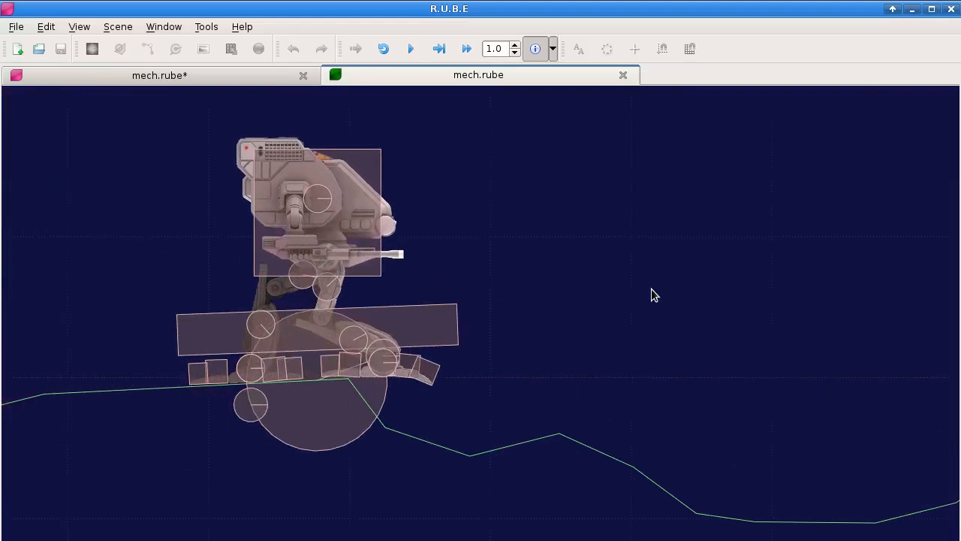
key("p")
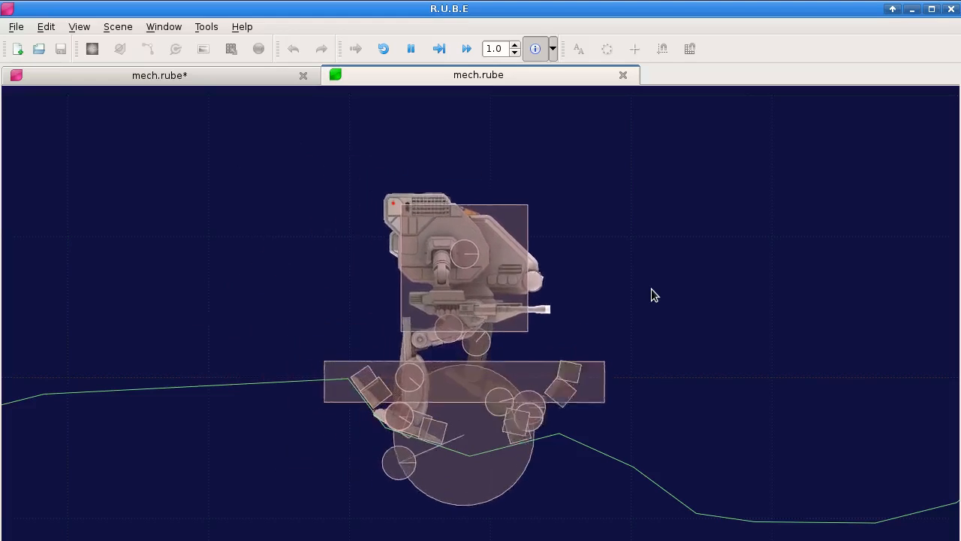
Examine how the feet and wheels adapt to the bumps, following the rig across the dips and up the rising terrain.
scroll(526, 428, "up", 4)
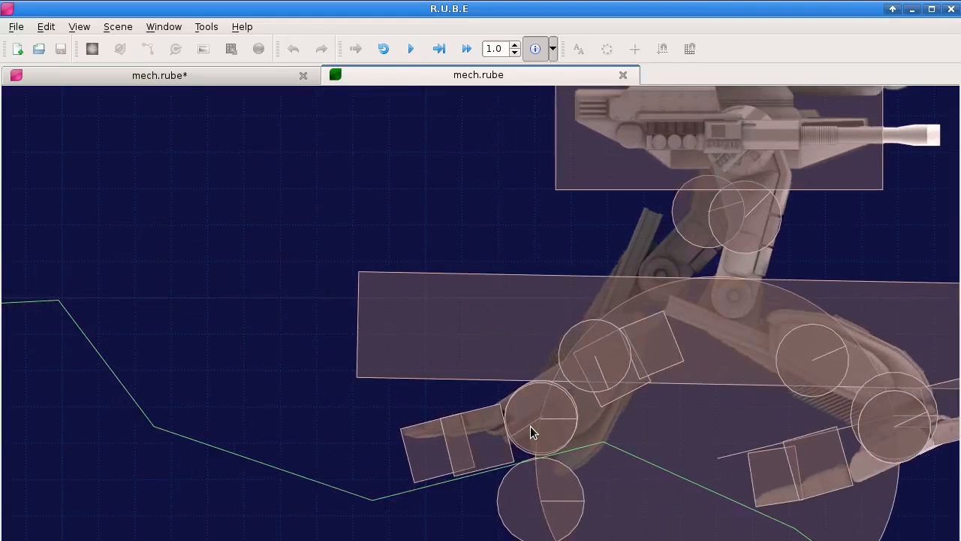
scroll(650, 397, "down", 3)
left_click_drag(648, 390, 207, 278)
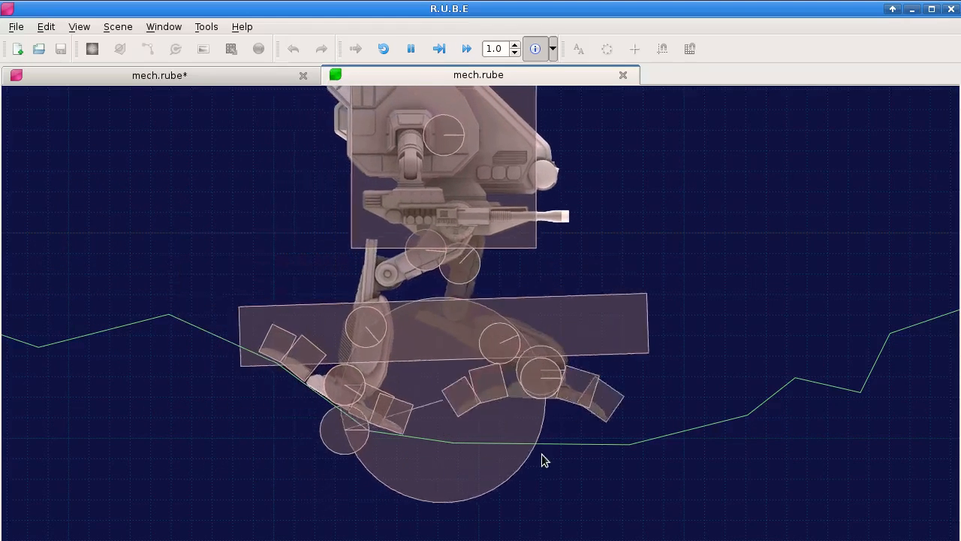
left_click_drag(723, 454, 315, 458)
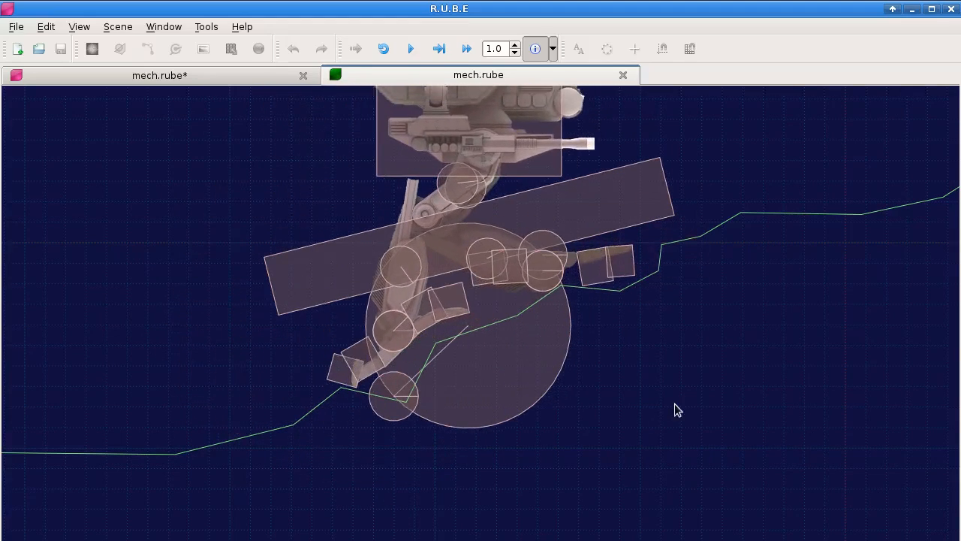
scroll(706, 375, "down", 4)
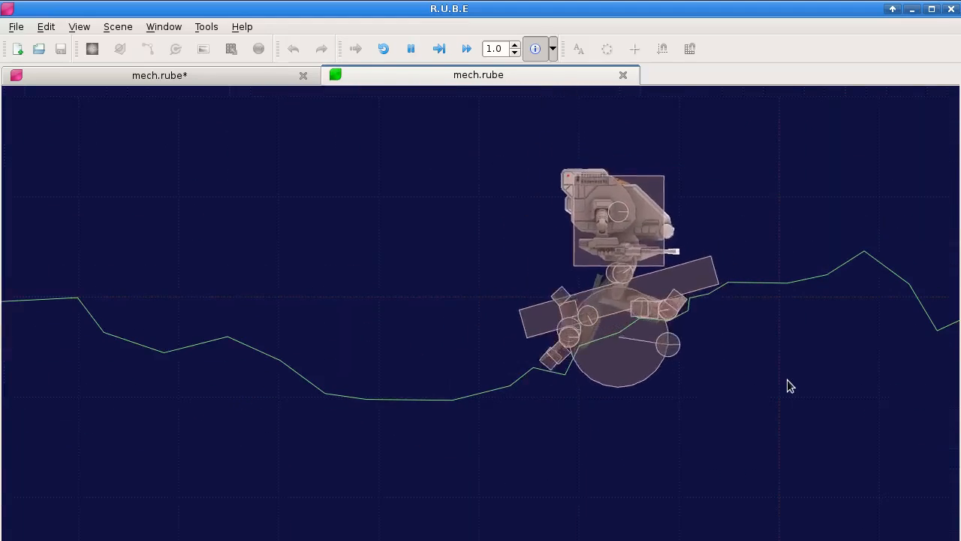
left_click_drag(801, 380, 288, 419)
scroll(647, 426, "down", 2)
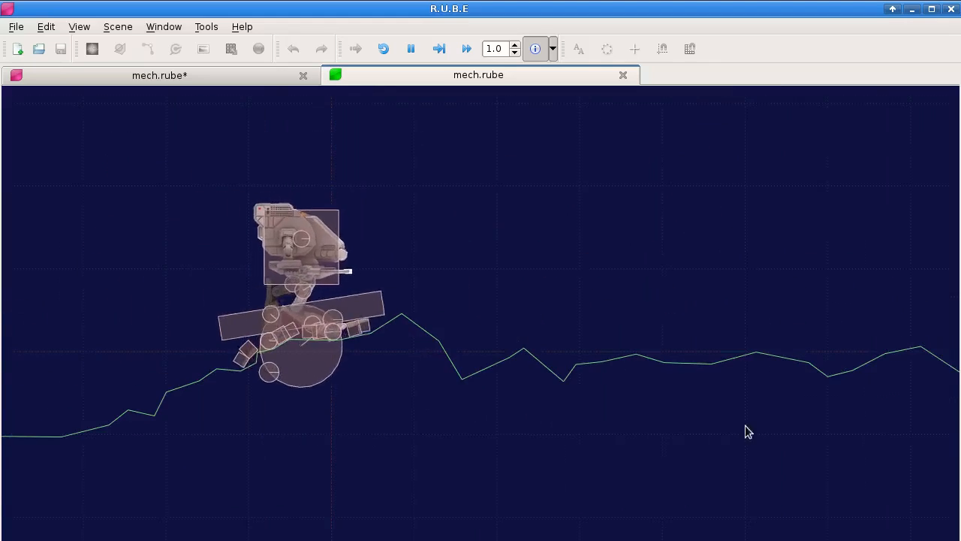
left_click_drag(748, 425, 510, 420)
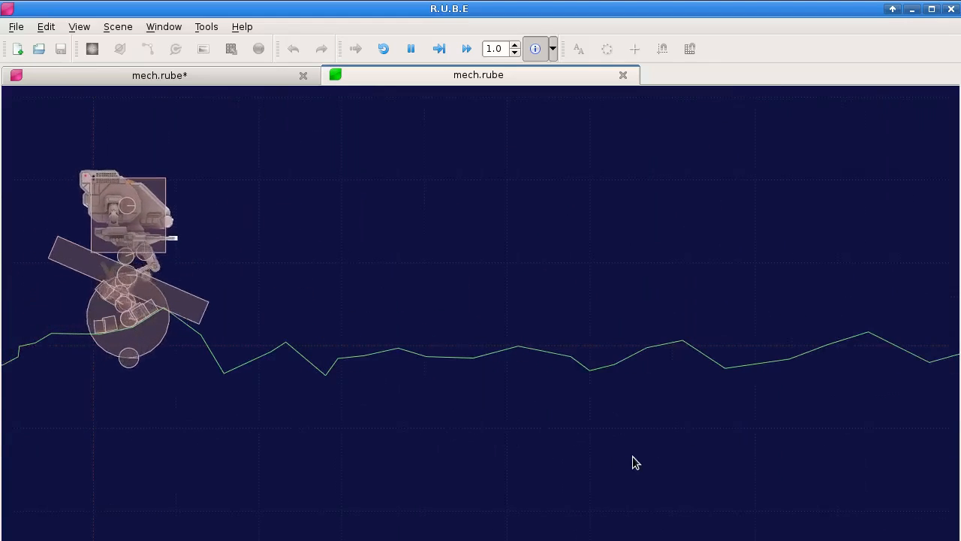
Hide the fixtures in the running simulation and follow the illustrated mech over the uneven ground.
left_click(552, 51)
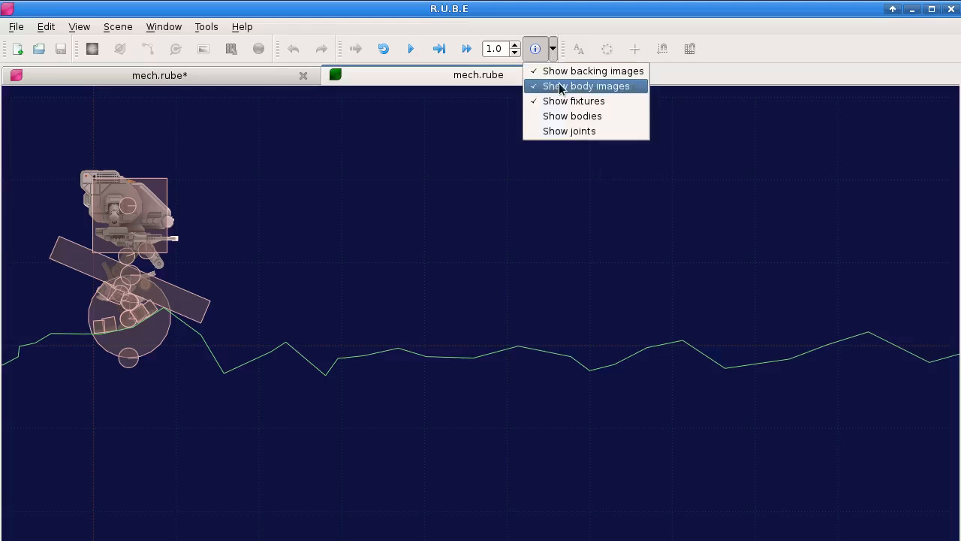
left_click(572, 101)
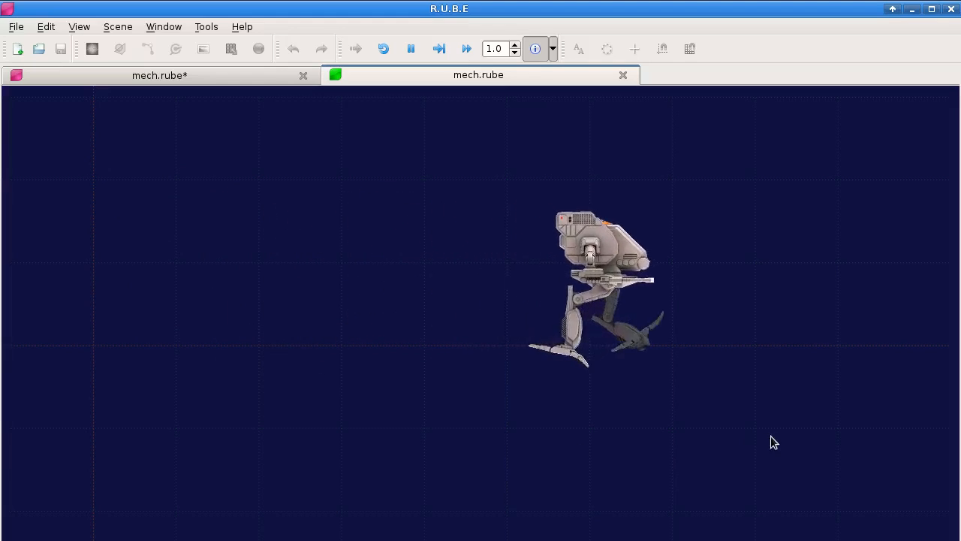
left_click_drag(773, 435, 283, 438)
scroll(338, 434, "up", 3)
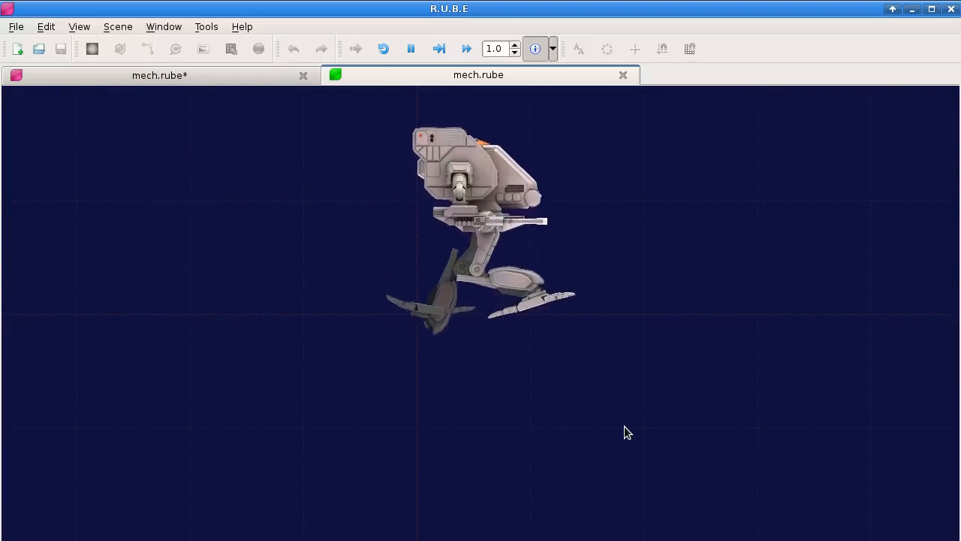
left_click_drag(811, 407, 349, 477)
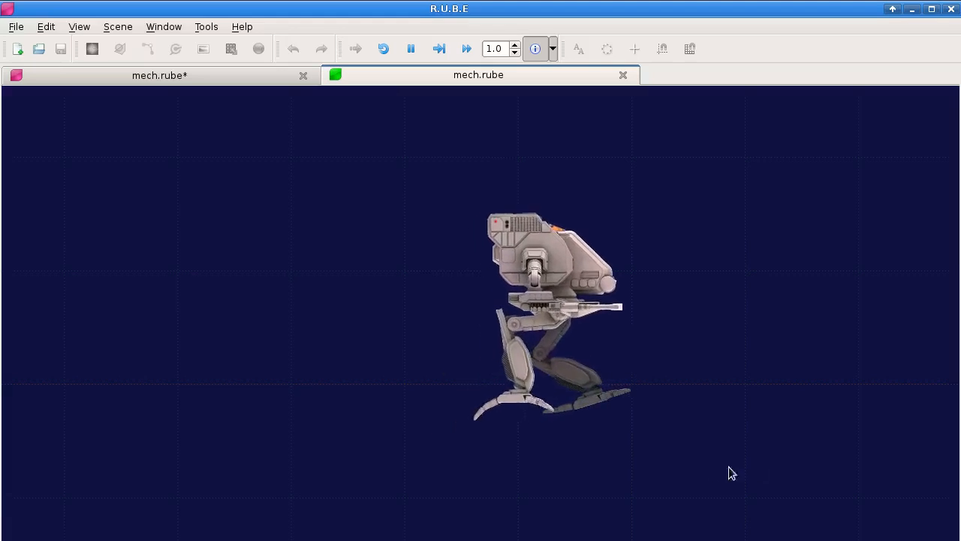
left_click_drag(717, 470, 317, 456)
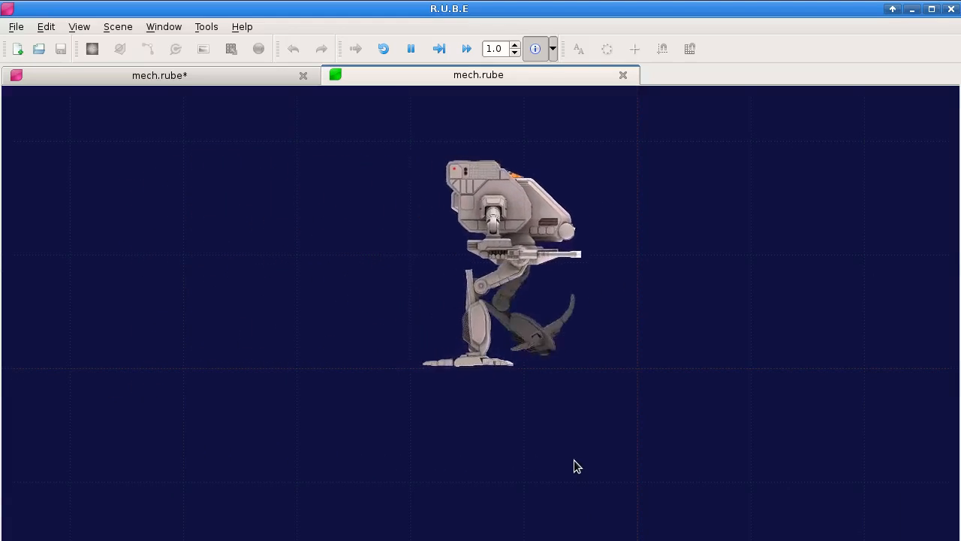
Pull on the walking mech's torso in the simulation to test how it reacts to being disturbed.
left_click_drag(621, 229, 587, 147)
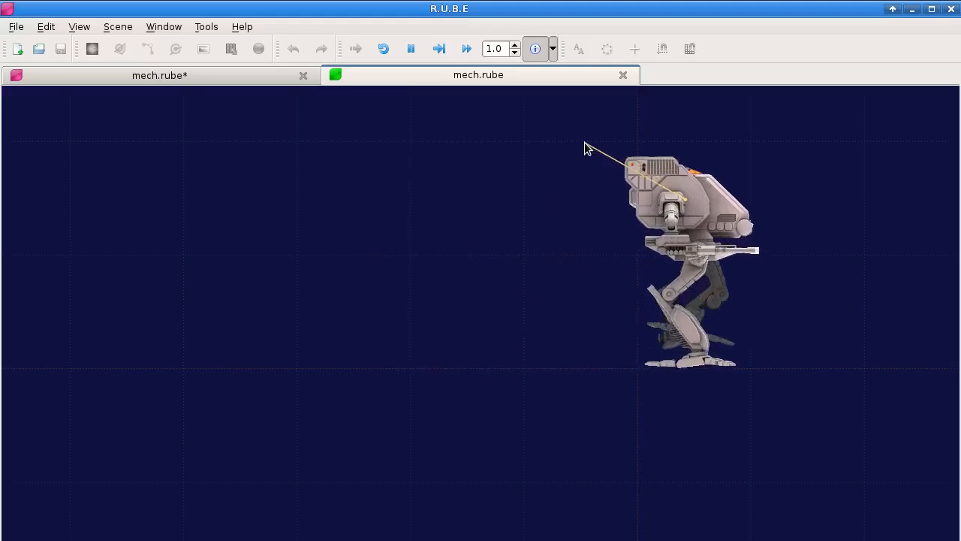
left_click_drag(699, 187, 301, 261)
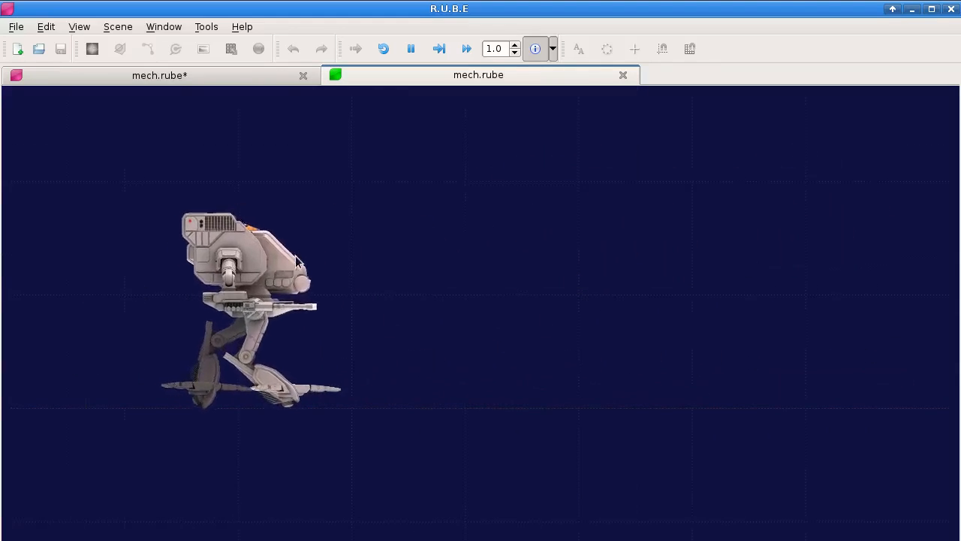
left_click_drag(276, 186, 260, 252)
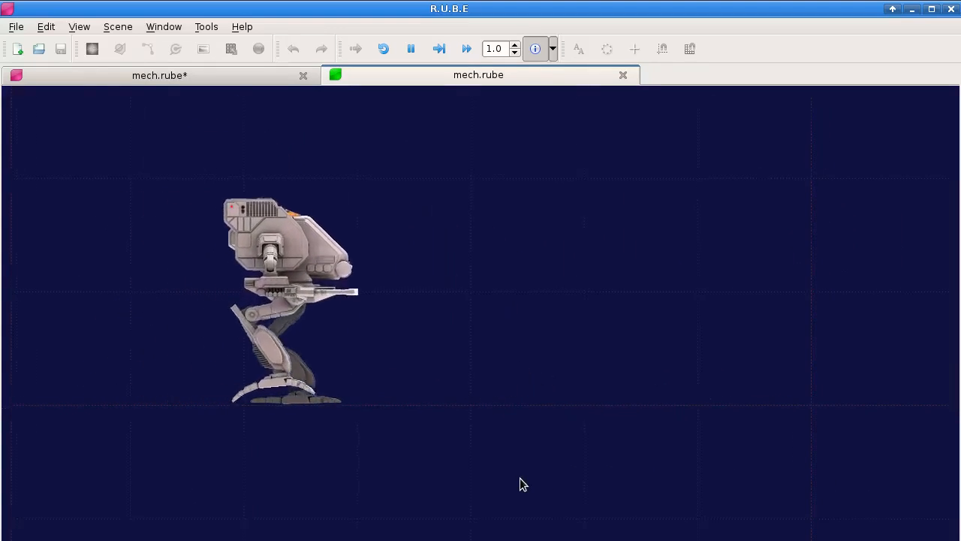
Follow the mech in closer view as it continues walking, watching the leg and foot motion.
scroll(519, 479, "up", 3)
left_click_drag(727, 238, 434, 368)
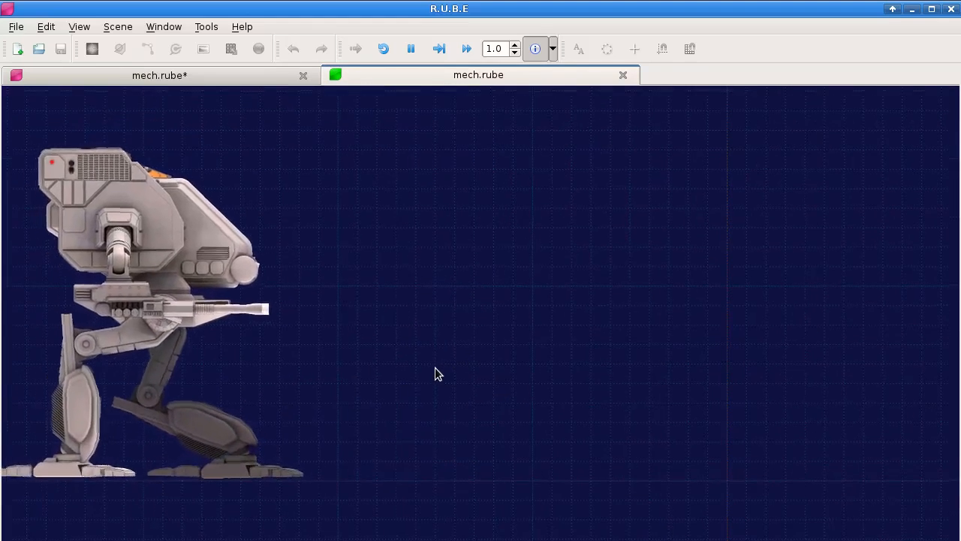
scroll(435, 367, "down", 2)
left_click_drag(838, 362, 446, 356)
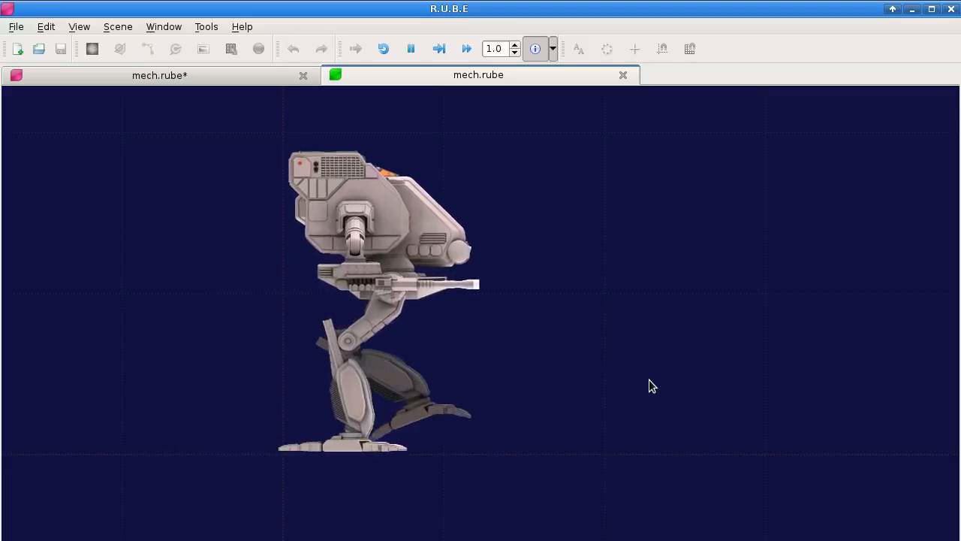
left_click_drag(892, 387, 351, 392)
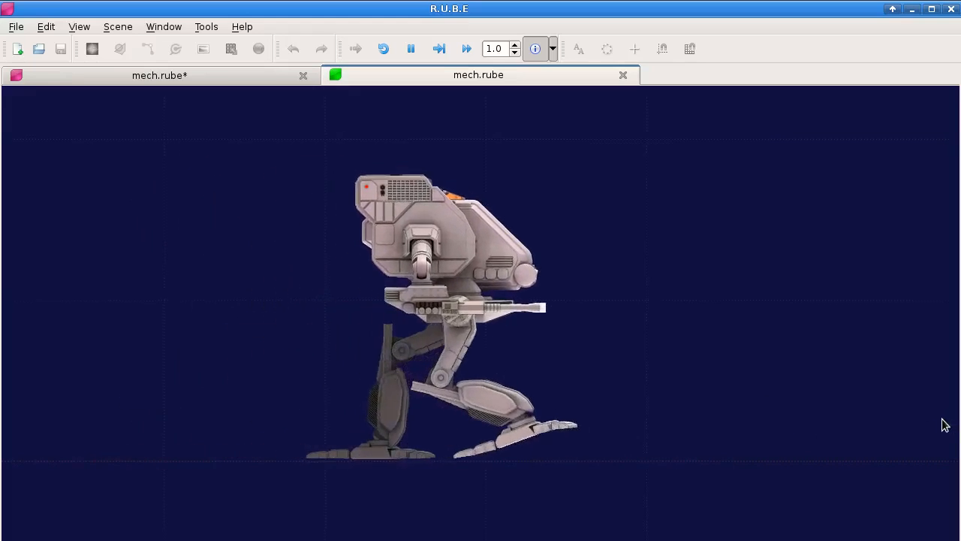
left_click_drag(779, 419, 224, 403)
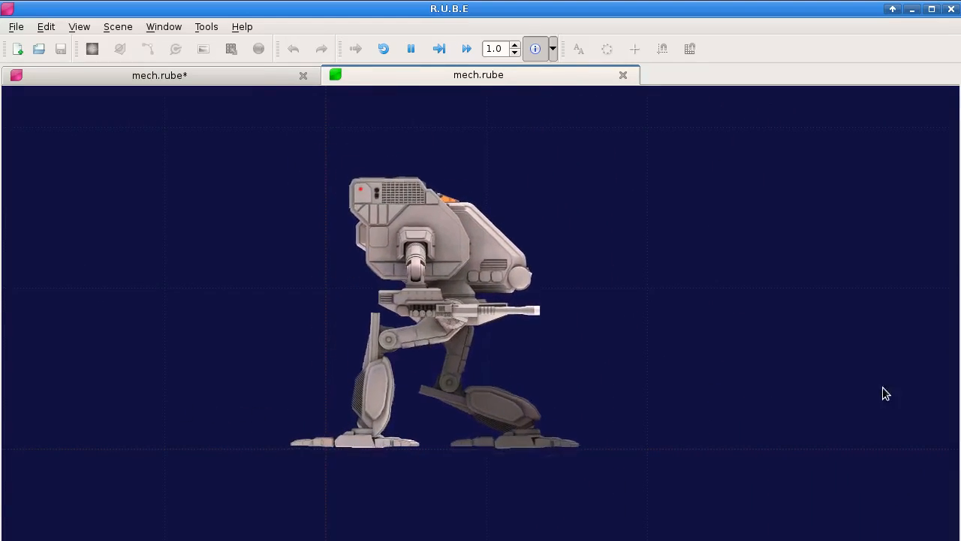